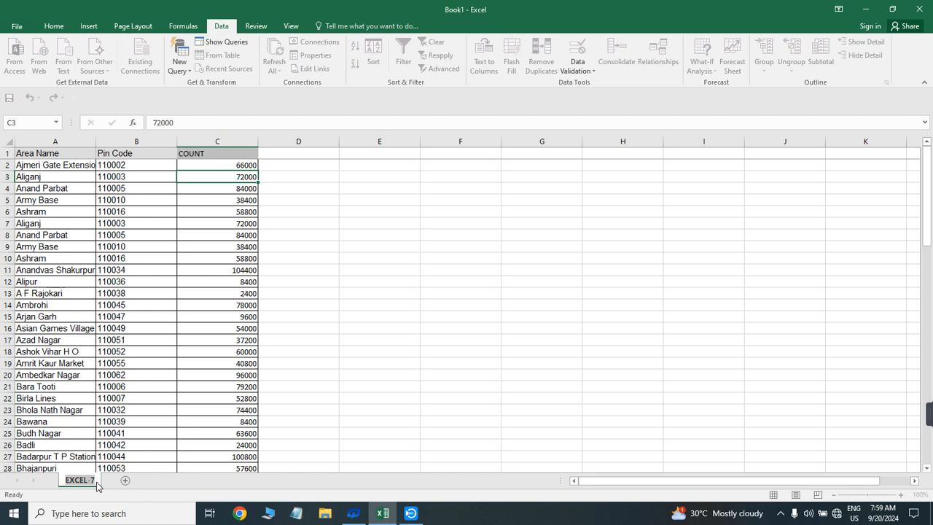
# Rename the worksheet as EXCEL-8
pyautogui.press('Right')
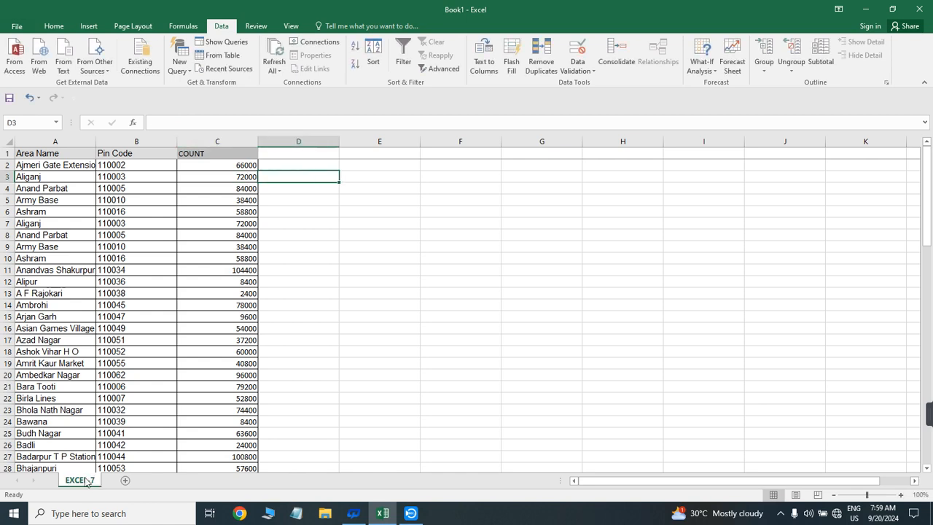
pyautogui.doubleClick(86, 481)
pyautogui.press('Right')
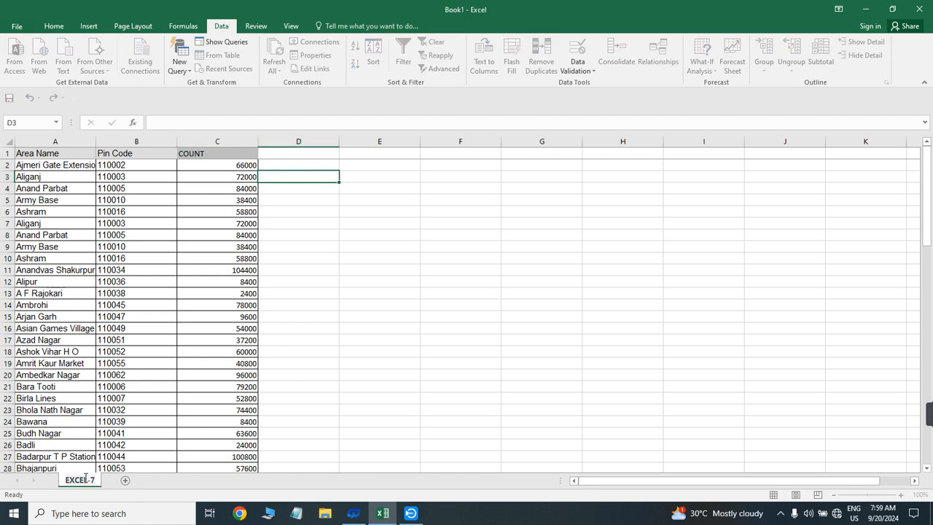
pyautogui.press('BackSpace')
pyautogui.write('8')
pyautogui.press('Return')
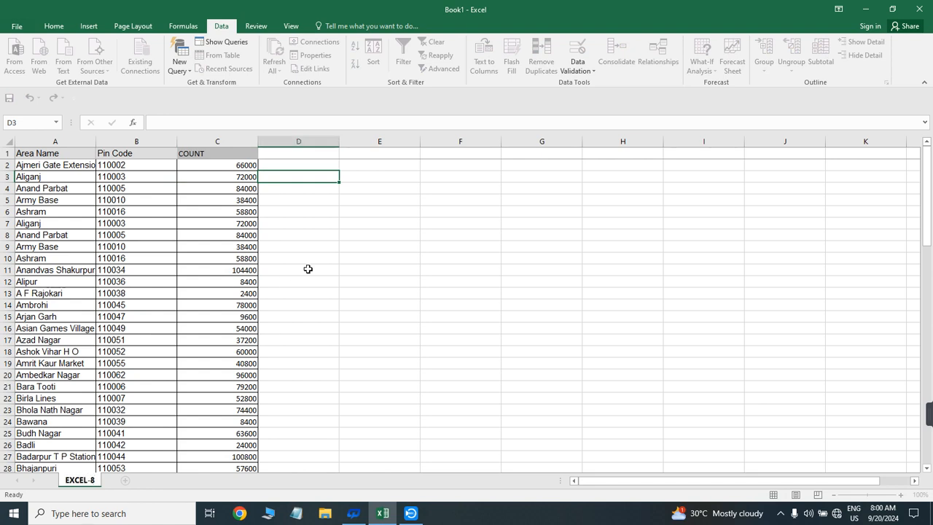
# Turn on filtering for the COUNT column
pyautogui.click(308, 269)
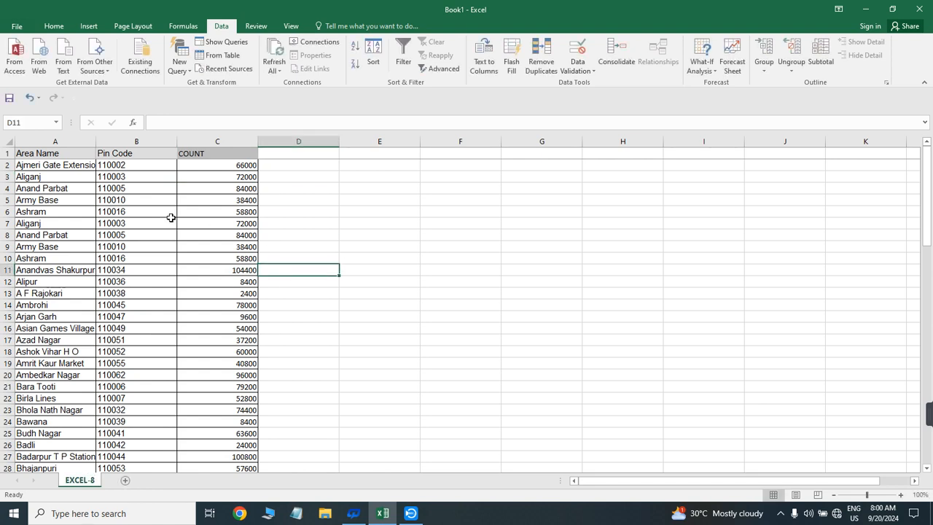
pyautogui.click(216, 140)
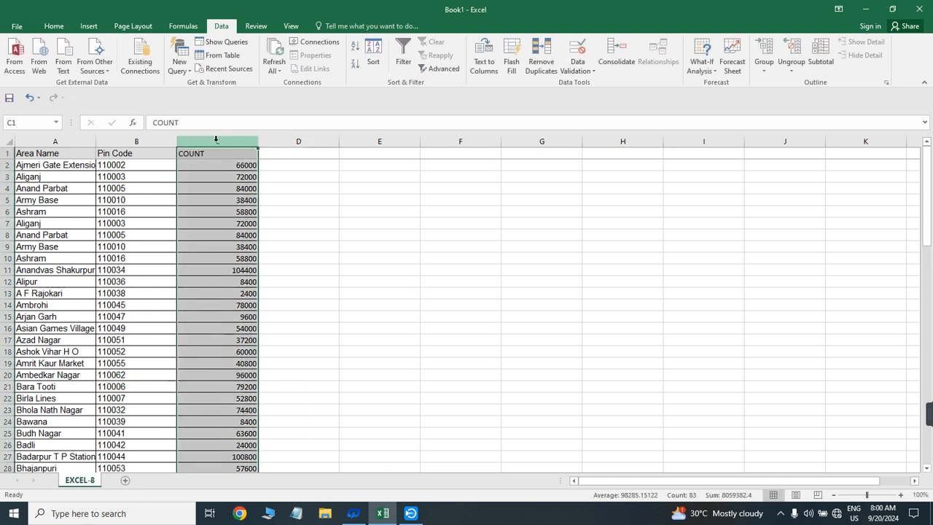
pyautogui.hotkey('ctrl', 'shift', 'l')
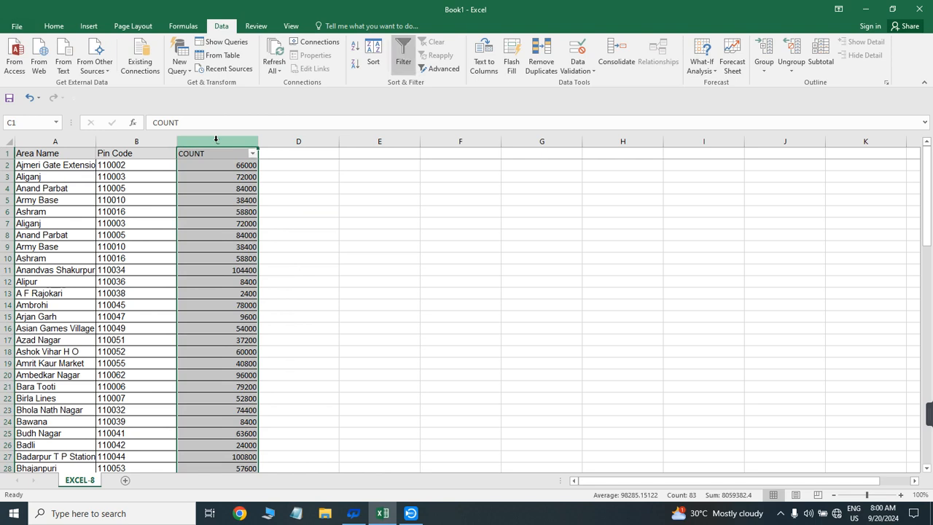
# Examine the number filter options available for the COUNT column, leaving without applying any
pyautogui.hotkey('alt', 'Down')
pyautogui.press('Down')
pyautogui.press('Down')
pyautogui.press('Right')
pyautogui.press('Down')
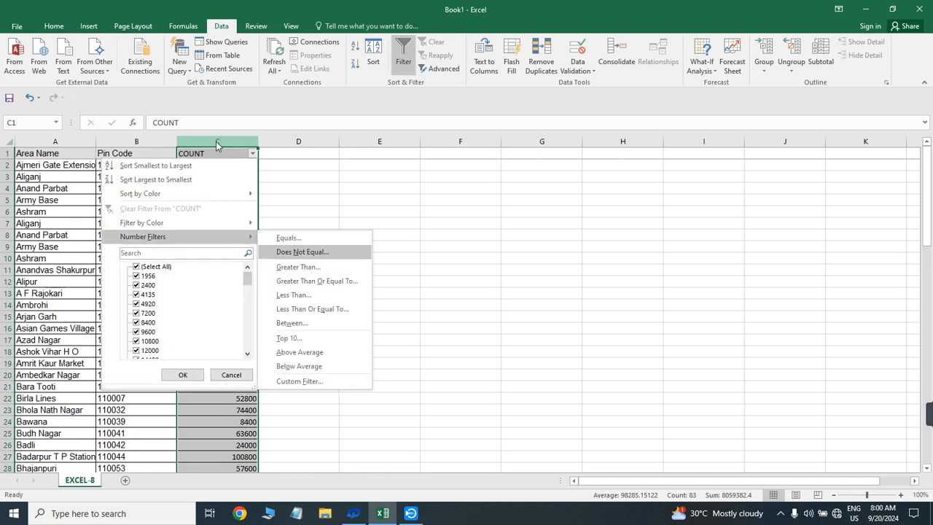
pyautogui.press('Down')
pyautogui.press('Down')
pyautogui.press('Down')
pyautogui.press('Down')
pyautogui.press('Down')
pyautogui.press('Down')
pyautogui.press('Down')
pyautogui.press('Down')
pyautogui.press('Down')
pyautogui.press('Up')
pyautogui.press('Up')
pyautogui.press('Up')
pyautogui.press('Up')
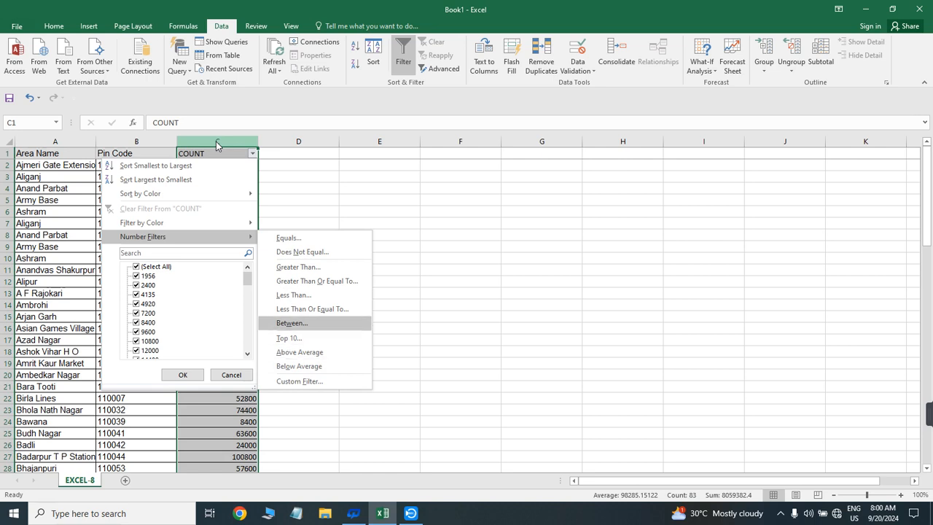
pyautogui.press('Up')
pyautogui.press('Up')
pyautogui.press('Up')
pyautogui.press('Up')
pyautogui.press('Up')
pyautogui.press('Up')
pyautogui.press('Down')
pyautogui.press('Down')
pyautogui.press('Down')
pyautogui.press('Down')
pyautogui.press('Down')
pyautogui.press('Down')
pyautogui.press('Down')
pyautogui.press('Up')
pyautogui.press('Up')
pyautogui.press('Escape')
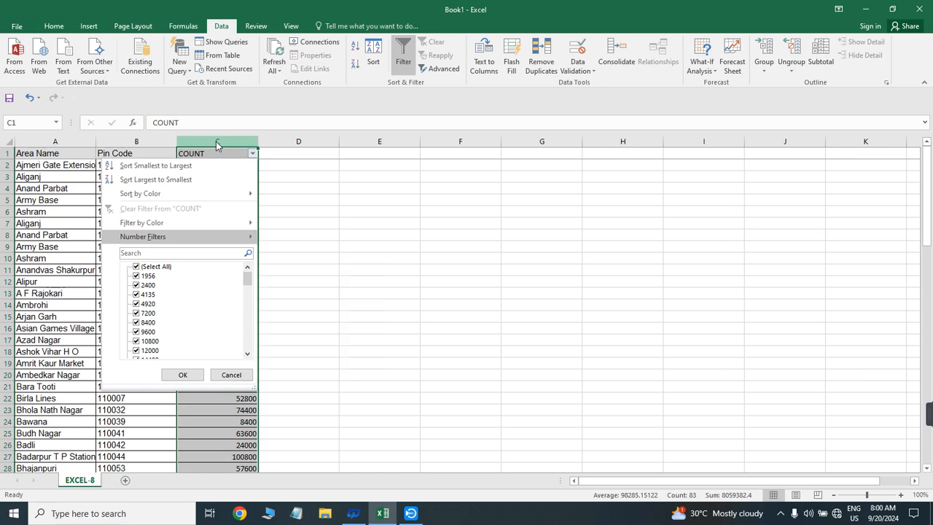
pyautogui.press('Escape')
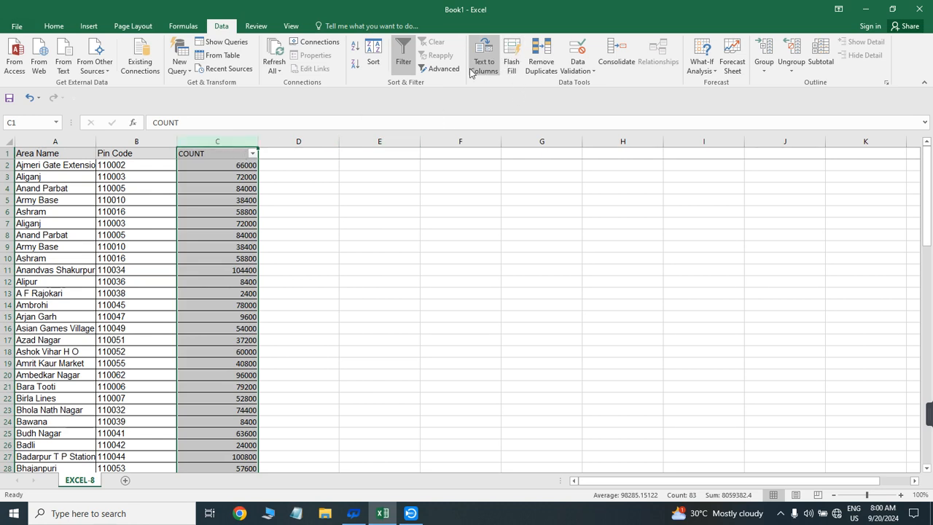
pyautogui.click(289, 153)
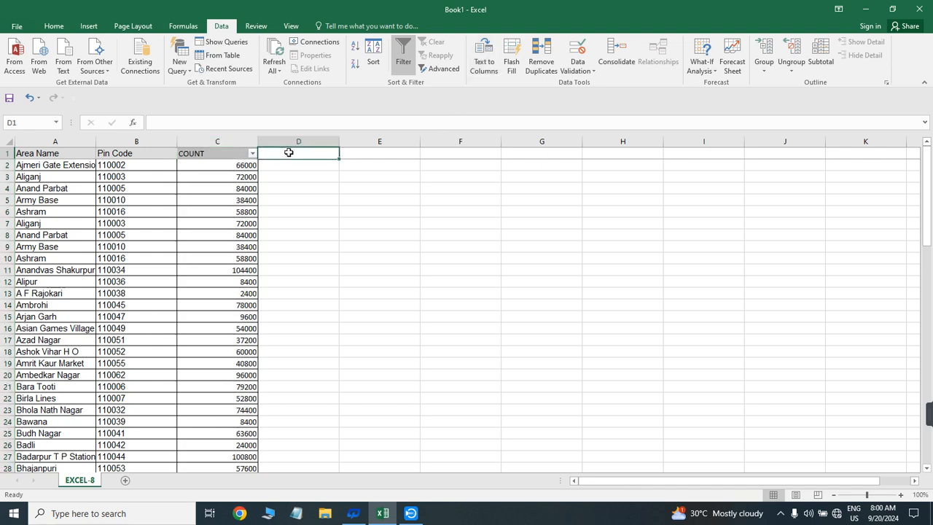
pyautogui.click(29, 211)
pyautogui.click(53, 141)
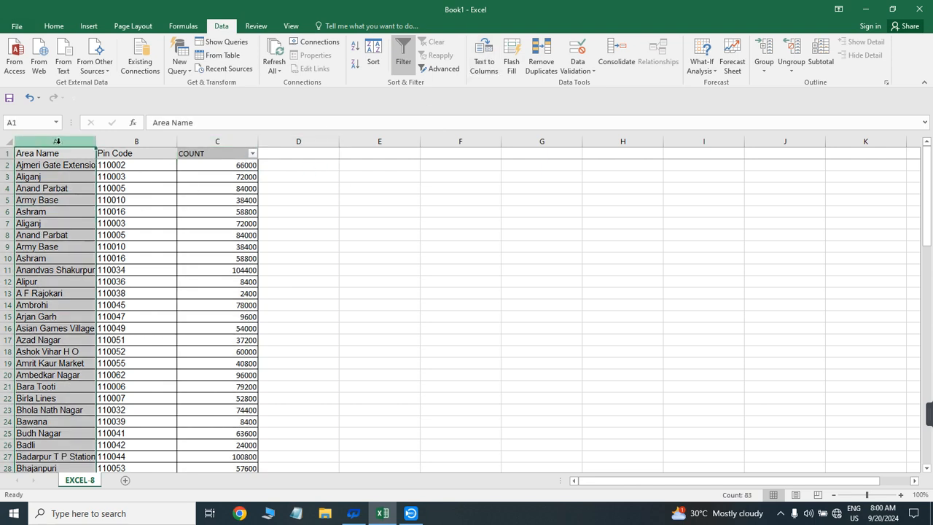
pyautogui.click(136, 141)
pyautogui.click(190, 141)
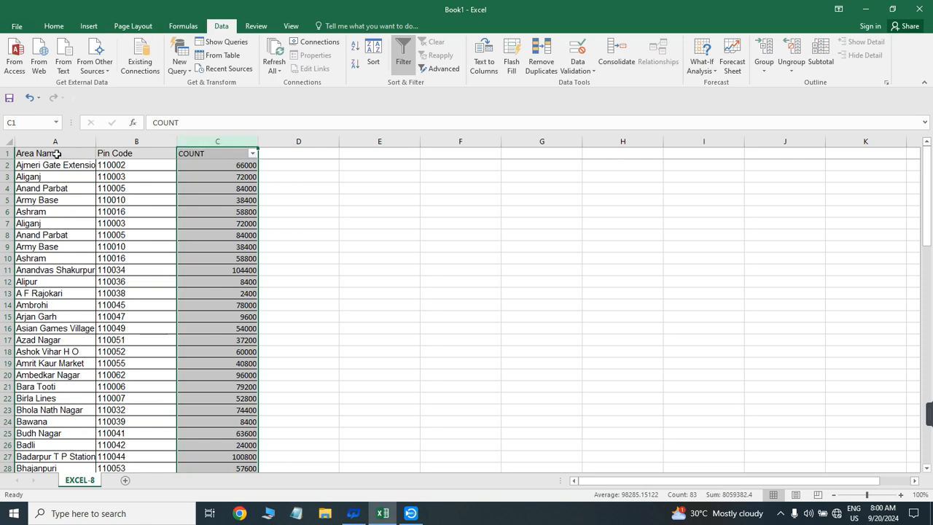
pyautogui.moveTo(58, 141); pyautogui.dragTo(245, 154)
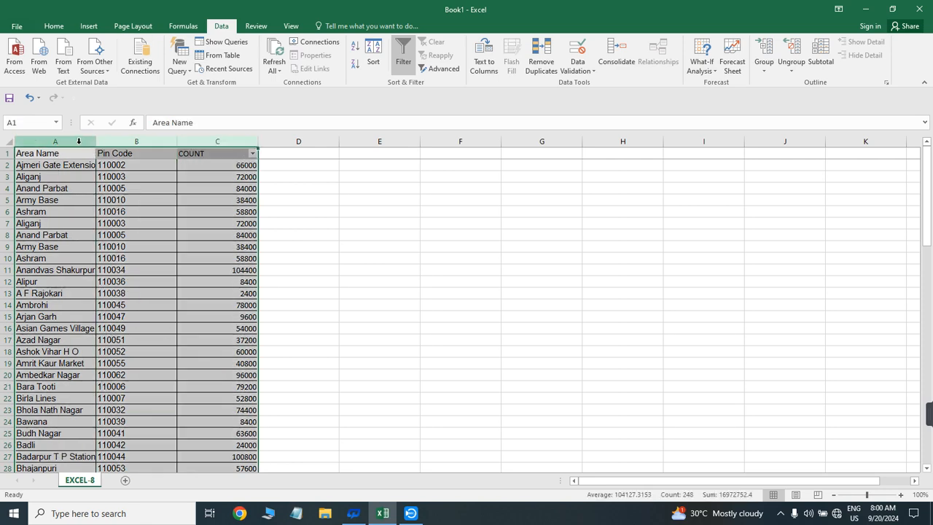
pyautogui.click(270, 142)
pyautogui.click(288, 153)
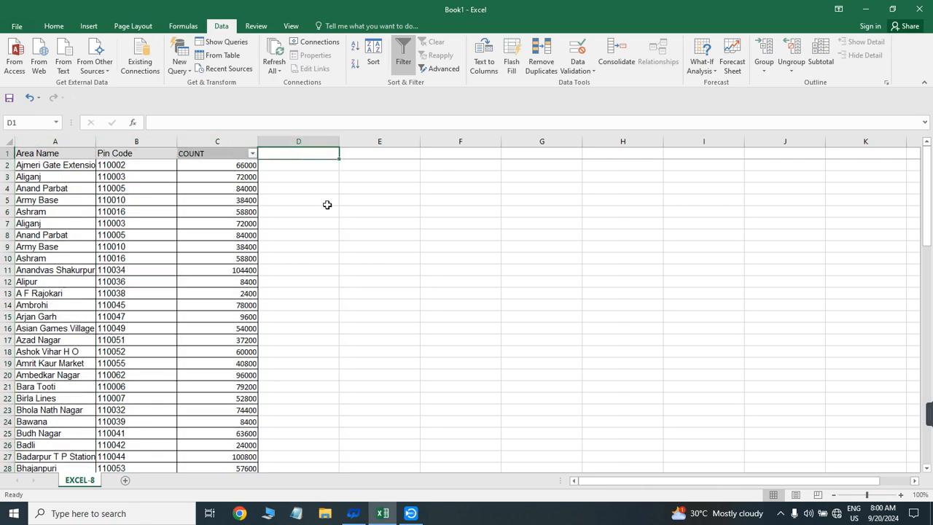
pyautogui.press('Left')
pyautogui.press('Down')
pyautogui.press('Left')
pyautogui.press('Left')
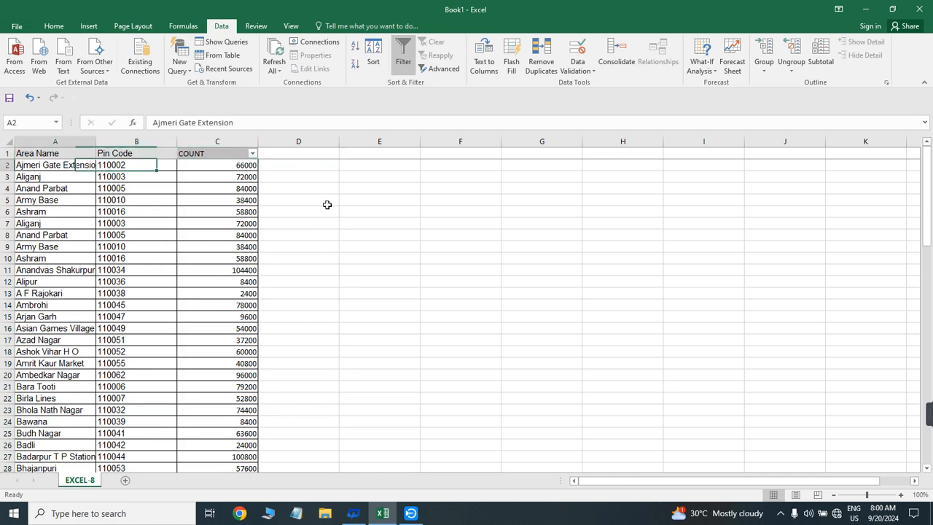
# Enter the header SF in cell D1, beside COUNT
pyautogui.press('Right')
pyautogui.press('Right')
pyautogui.press('Right')
pyautogui.press('Right')
pyautogui.press('Up')
pyautogui.press('Left')
pyautogui.write('SF')
pyautogui.press('Return')
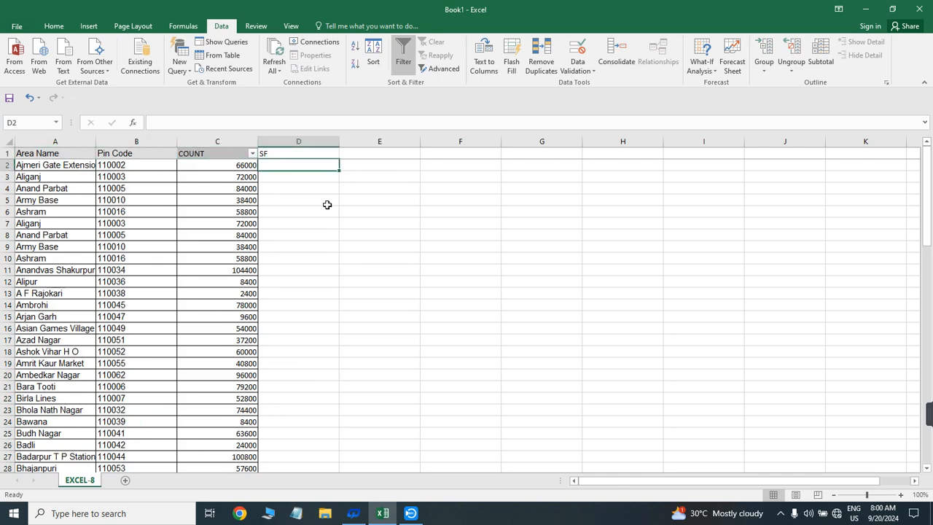
# Combine the area name, pin code and count in D2 with the formula =CONCATENATE(A2," ",B2," ",C2)
pyautogui.write('=CON')
pyautogui.press('Tab')
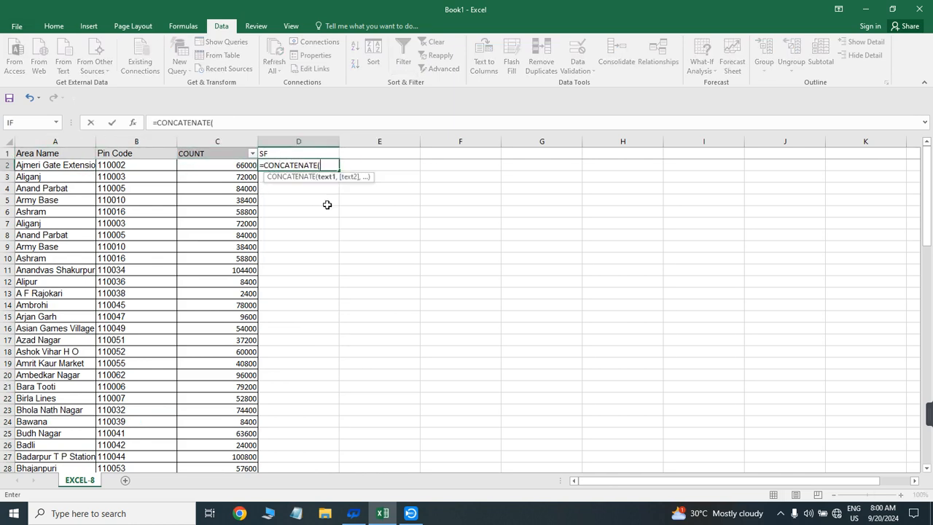
pyautogui.press('Left')
pyautogui.press('Left')
pyautogui.press('Left')
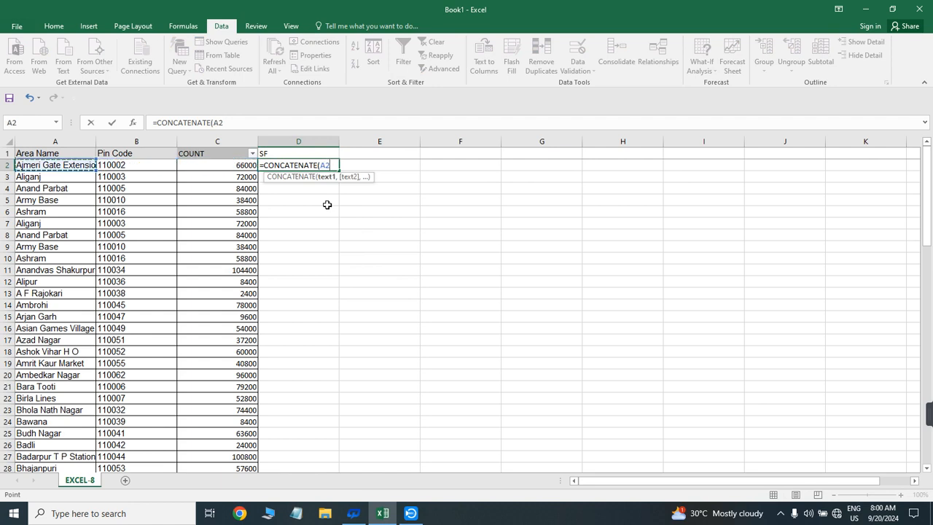
pyautogui.write('," ",')
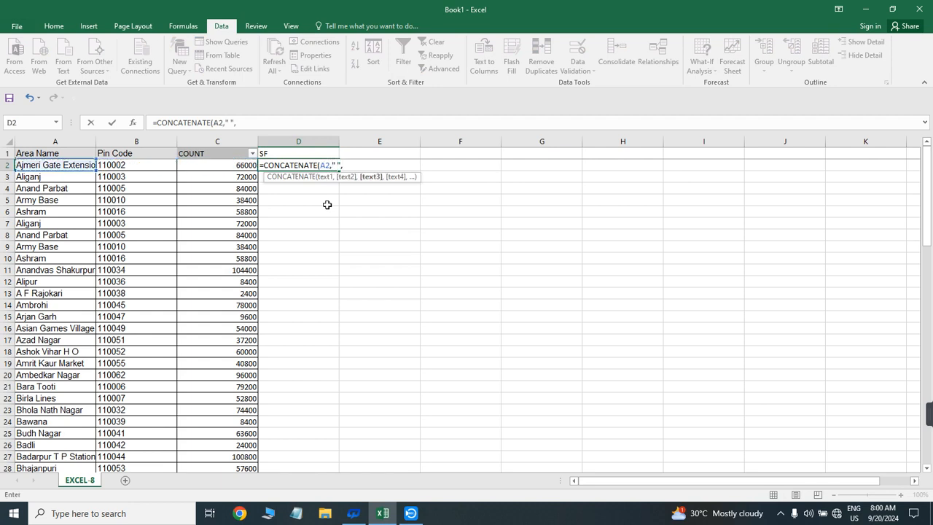
pyautogui.press('Left')
pyautogui.press('Left')
pyautogui.write(',')
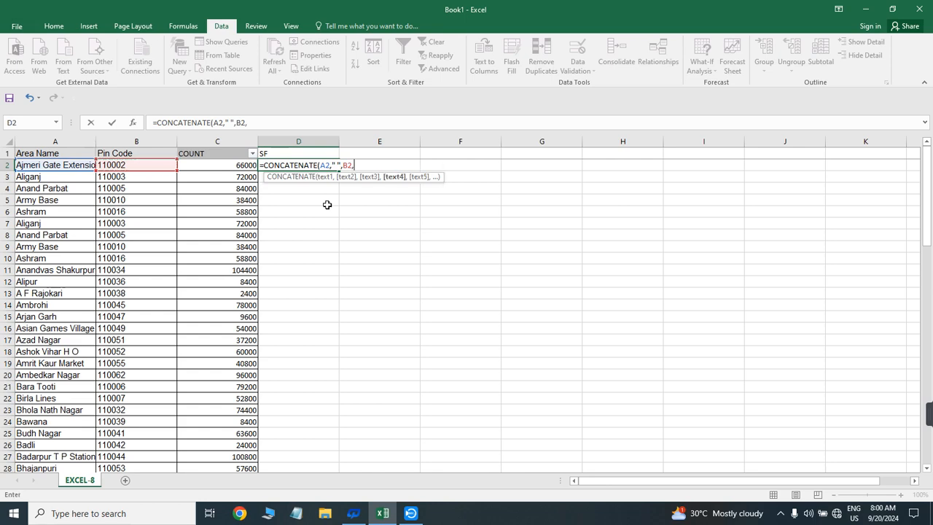
pyautogui.write('" ",')
pyautogui.press('Left')
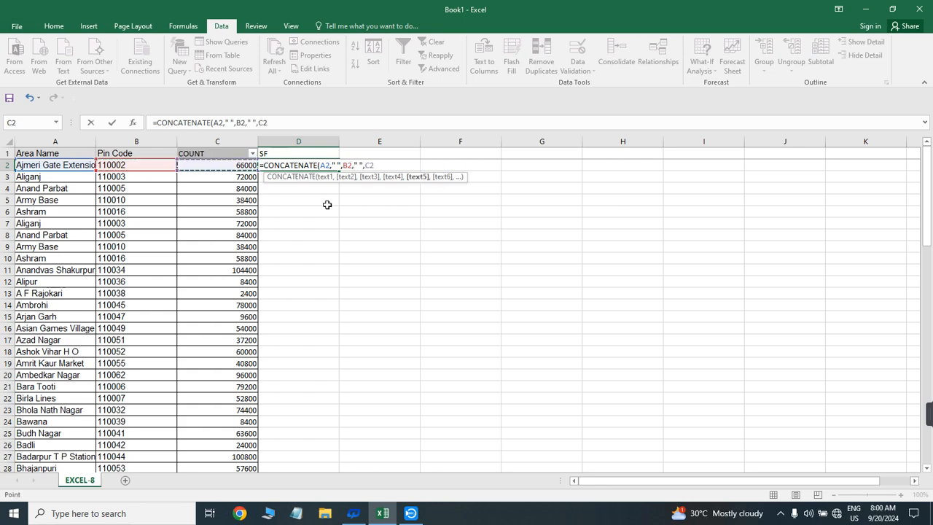
pyautogui.press('Return')
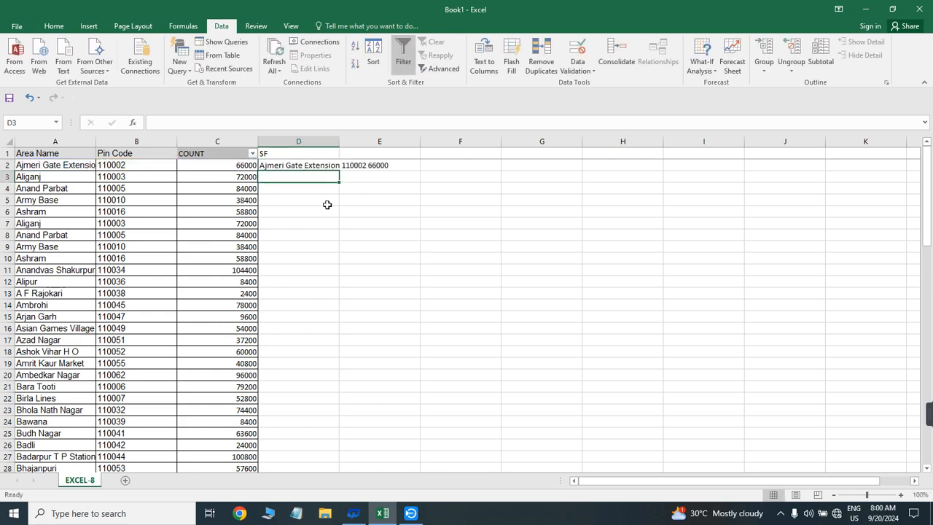
# Fill the CONCATENATE formula from D2 down through row 83
pyautogui.press('Left')
pyautogui.hotkey('ctrl', 'Down')
pyautogui.press('Right')
pyautogui.hotkey('ctrl', 'shift', 'Up')
pyautogui.hotkey('ctrl', 'd')
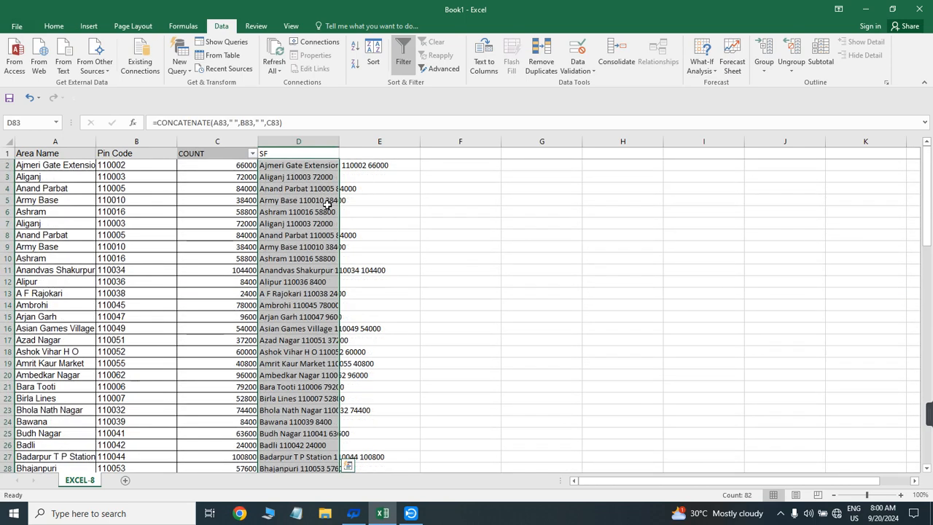
# Replace the CONCATENATE formulas in D2:D83 with their values, using Paste Special with Values
pyautogui.hotkey('ctrl', 'q')
pyautogui.press('Escape')
pyautogui.hotkey('ctrl', 'c')
pyautogui.hotkey('alt', 'e')
pyautogui.press('s')
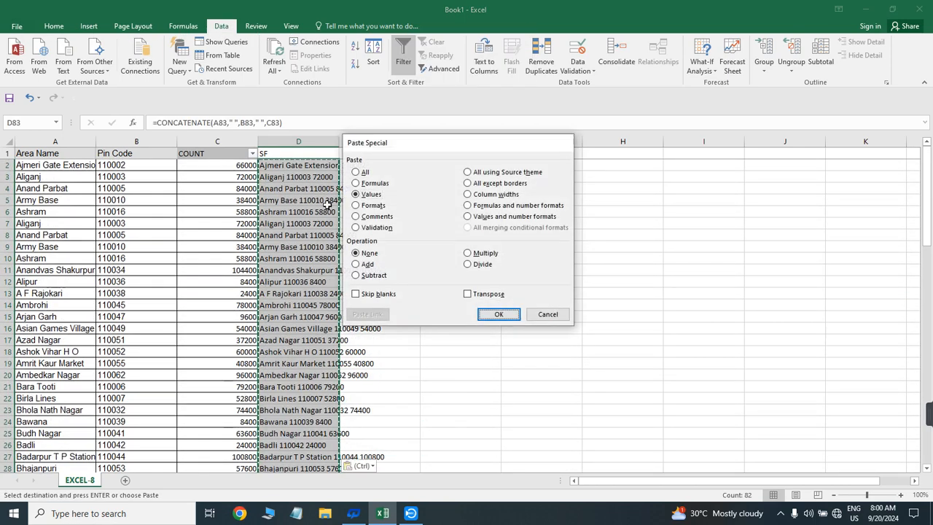
pyautogui.press('v')
pyautogui.press('Return')
# Copy the combined text values from column D into column E, starting at E2
pyautogui.press('Up')
pyautogui.press('Up')
pyautogui.press('Up')
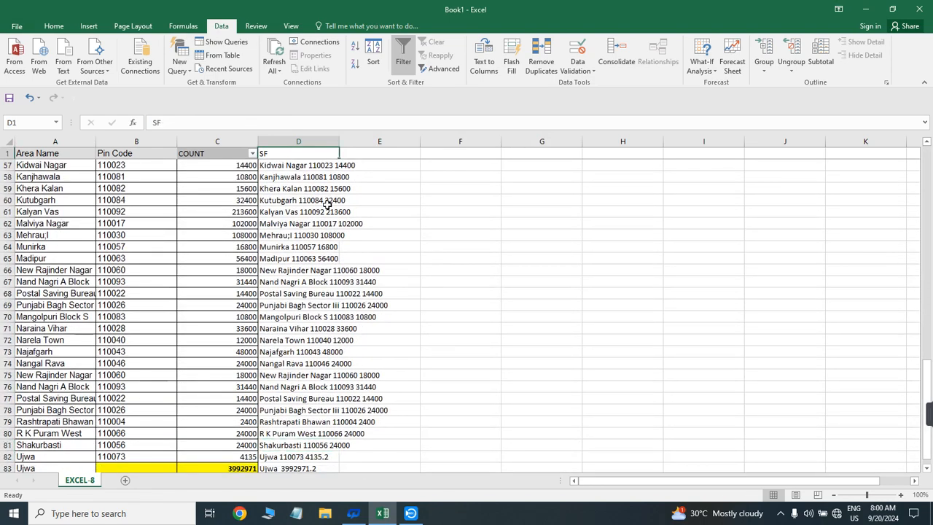
pyautogui.press('pageup')
pyautogui.press('pageup')
pyautogui.press('pageup')
pyautogui.hotkey('ctrl', 'shift', 'Down')
pyautogui.hotkey('ctrl', 'BackSpace')
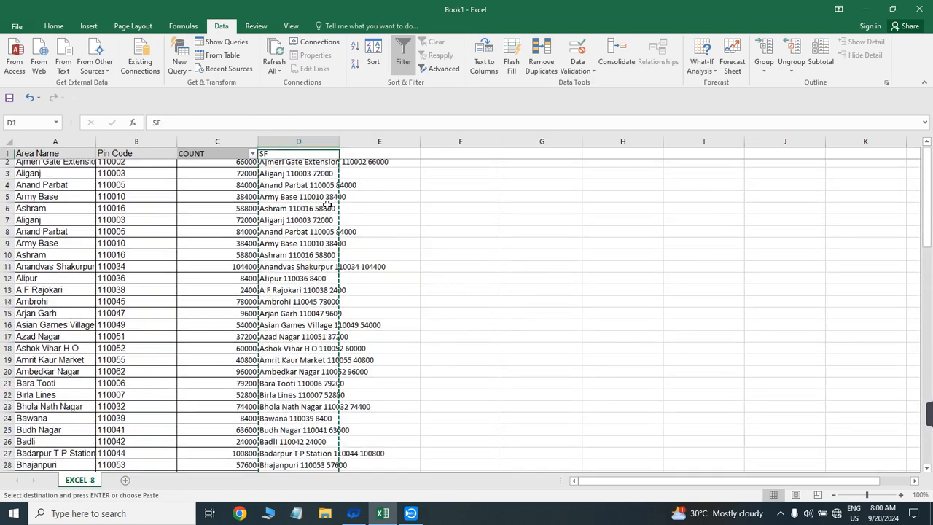
pyautogui.hotkey('ctrl', 'c')
pyautogui.press('Right')
pyautogui.press('Return')
# Clear the contents of column D, including its SF header
pyautogui.press('Left')
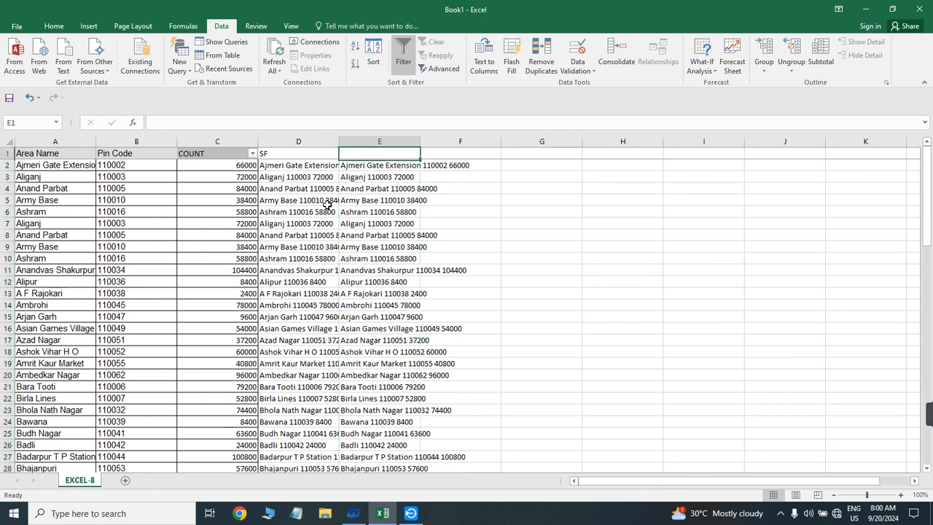
pyautogui.hotkey('ctrl', 'shift', 'Down')
pyautogui.press('Delete')
pyautogui.press('Up')
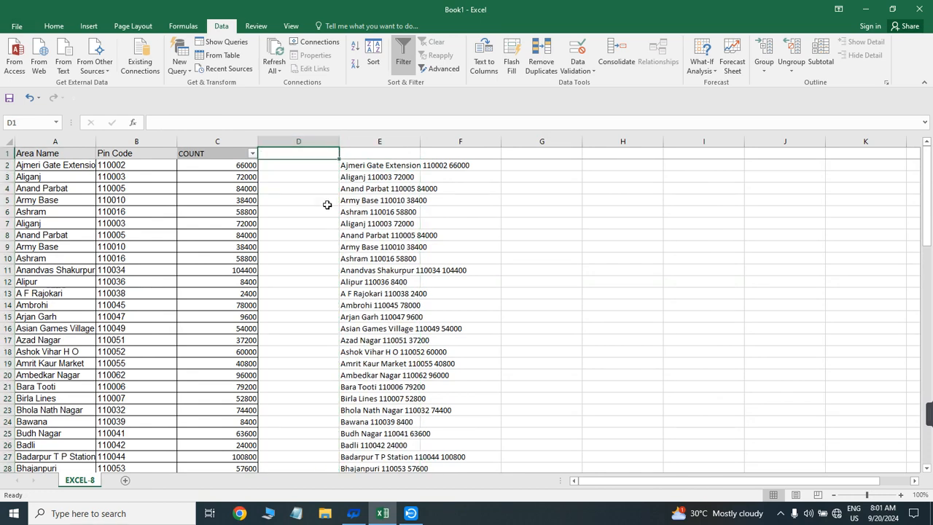
# Enter the header DATA in cell E1 above the combined text
pyautogui.press('Right')
pyautogui.write('DATA')
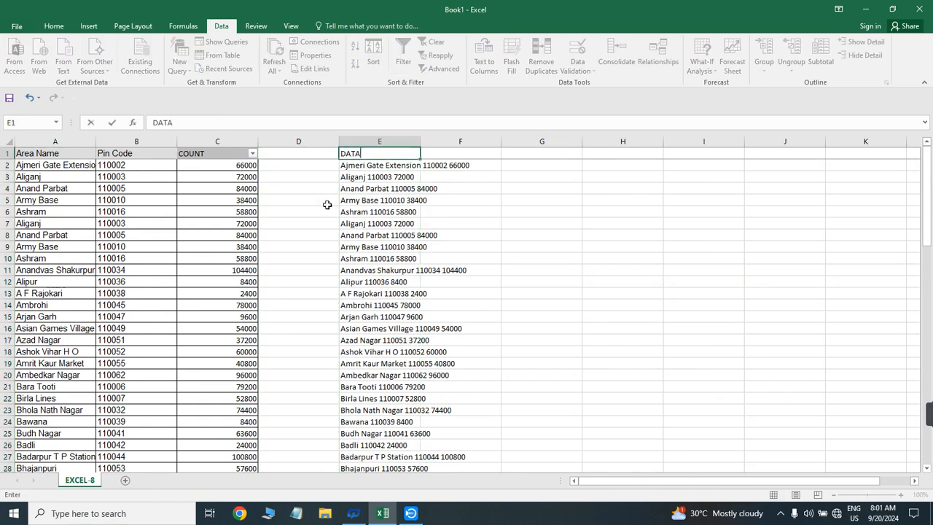
pyautogui.press('Return')
pyautogui.press('Up')
pyautogui.hotkey('ctrl', 'shift', 'Down')
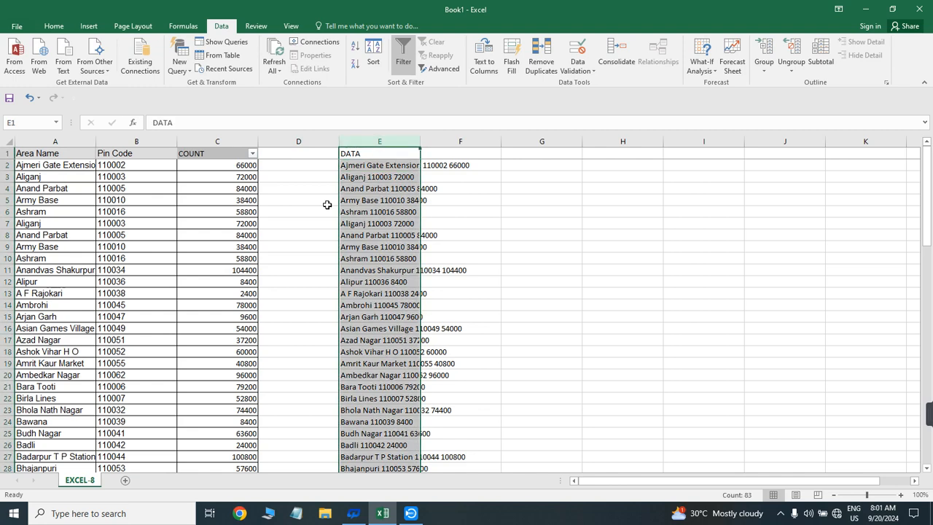
pyautogui.hotkey('ctrl', 'Home')
pyautogui.press('Right')
pyautogui.press('Right')
pyautogui.press('Right')
pyautogui.press('Right')
pyautogui.press('Right')
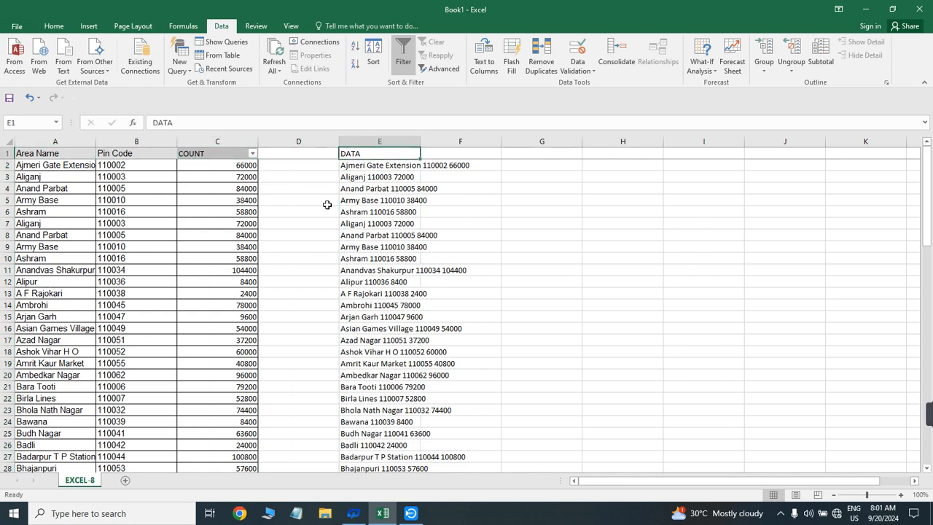
pyautogui.press('Left')
# Start Text to Columns on the DATA column E with the Delimited data type and proceed to the delimiter settings
pyautogui.click(382, 141)
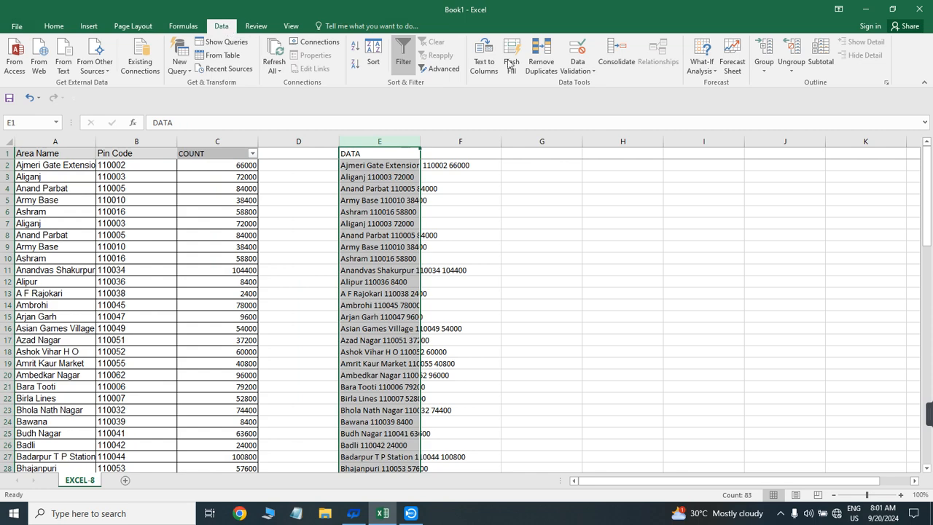
pyautogui.click(485, 63)
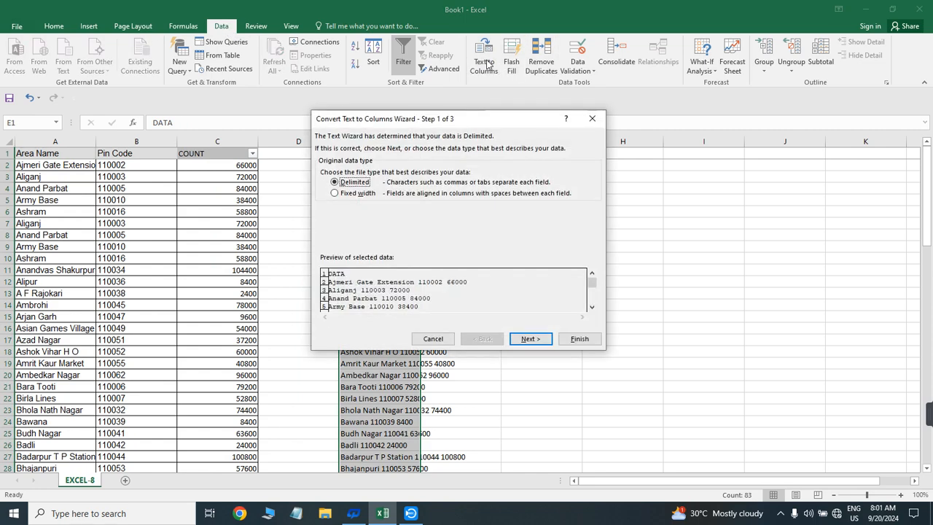
pyautogui.moveTo(469, 119); pyautogui.dragTo(186, 179)
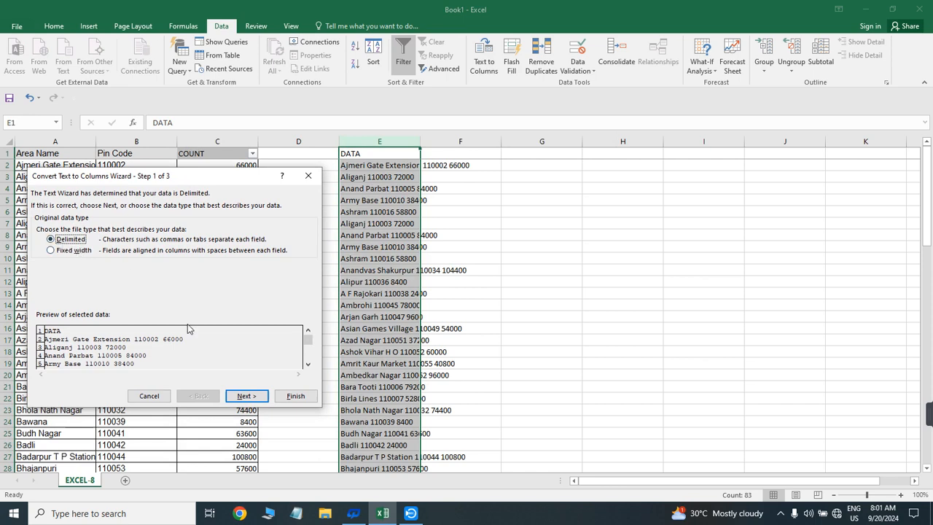
pyautogui.click(252, 396)
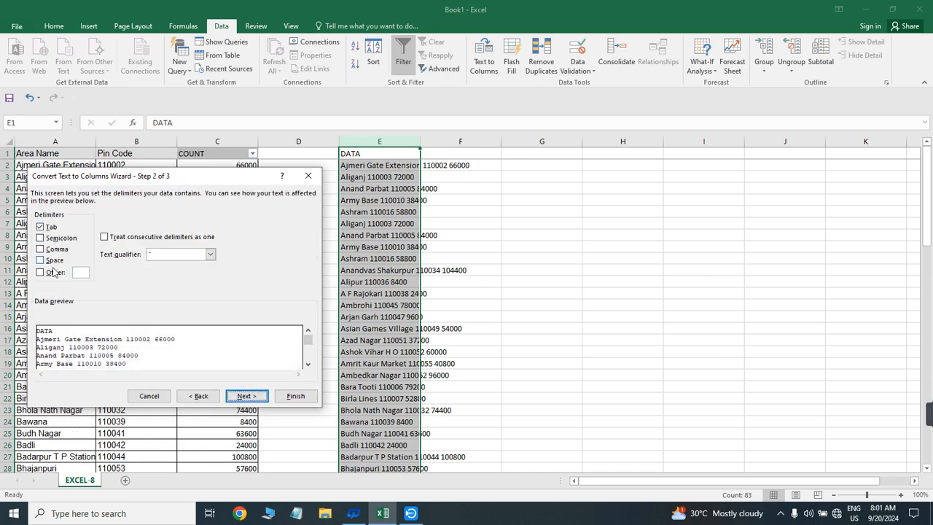
# Try the Fixed width data type in the wizard, then return to the Delimited type and its delimiter settings
pyautogui.click(202, 395)
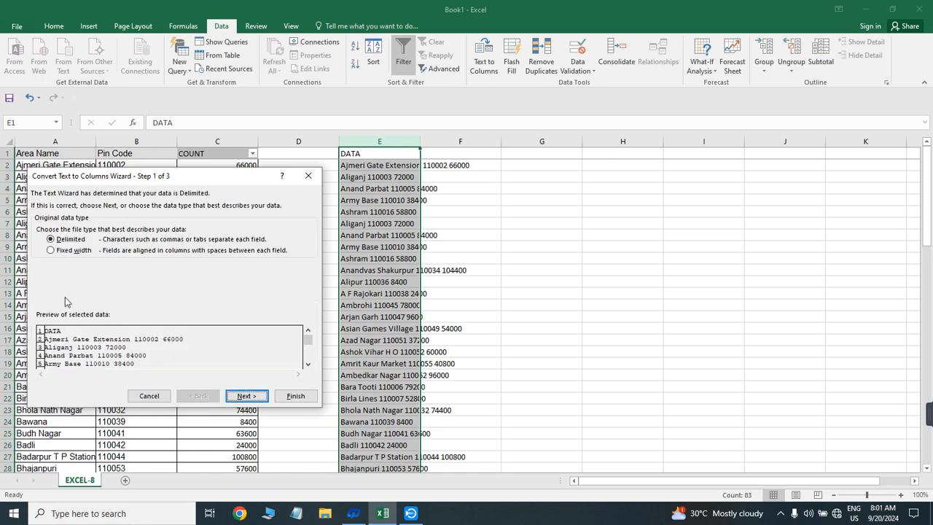
pyautogui.click(50, 250)
pyautogui.click(244, 395)
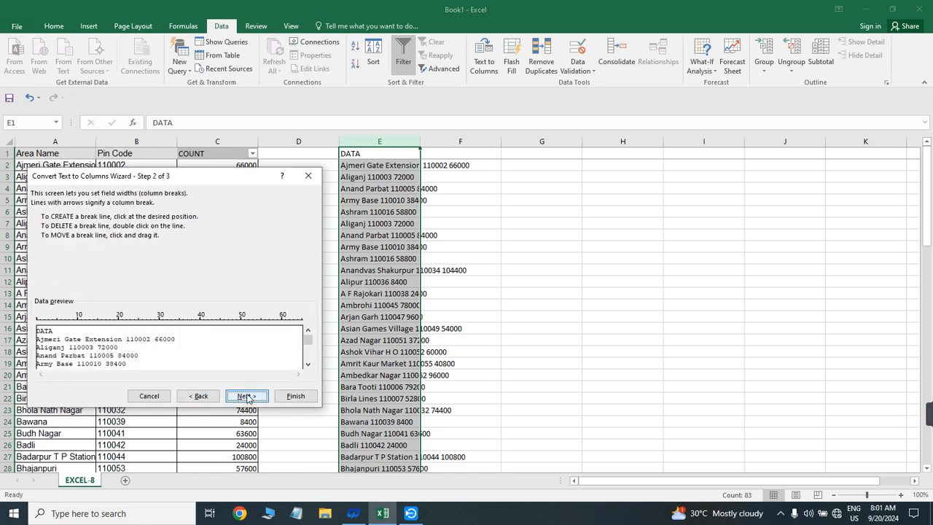
pyautogui.click(204, 398)
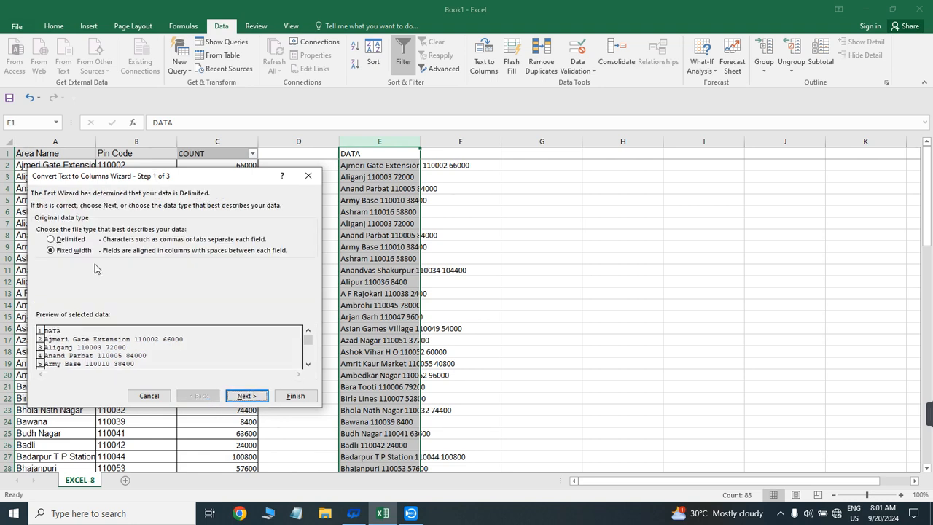
pyautogui.click(50, 239)
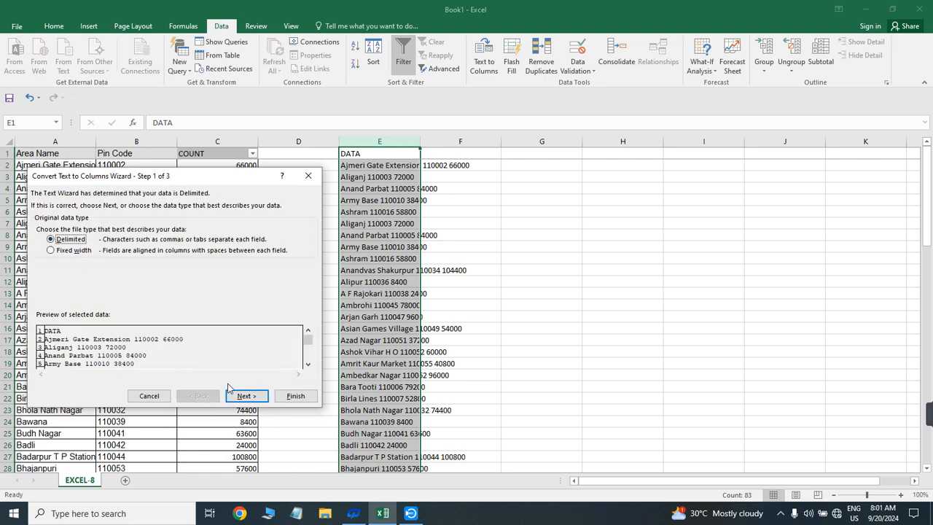
pyautogui.click(253, 396)
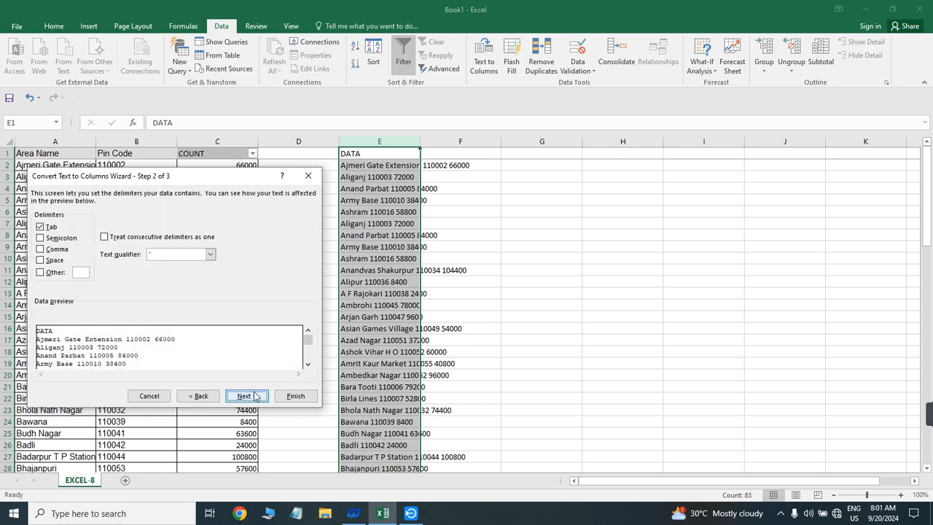
# Preview how the Comma, Space and Semicolon delimiters affect the data, and clear them again so only Tab is set
pyautogui.moveTo(171, 178); pyautogui.dragTo(167, 169)
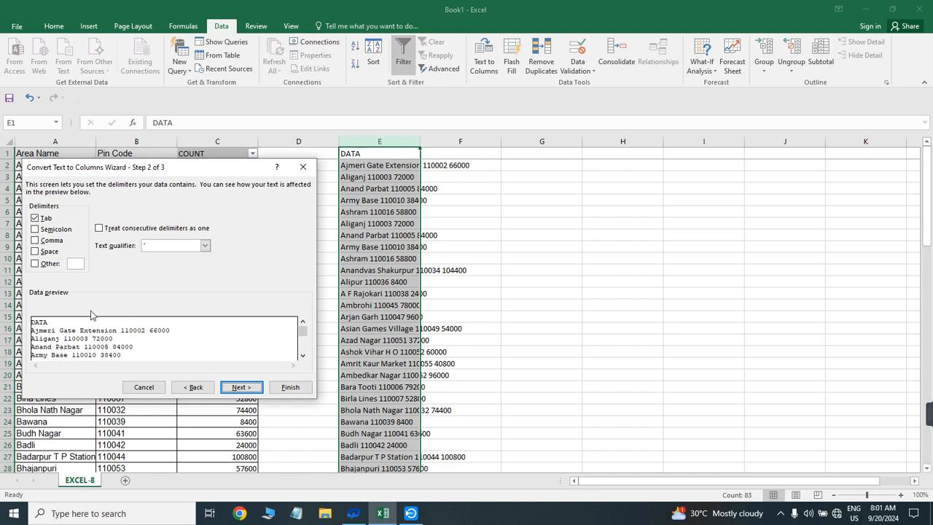
pyautogui.click(35, 241)
pyautogui.click(35, 252)
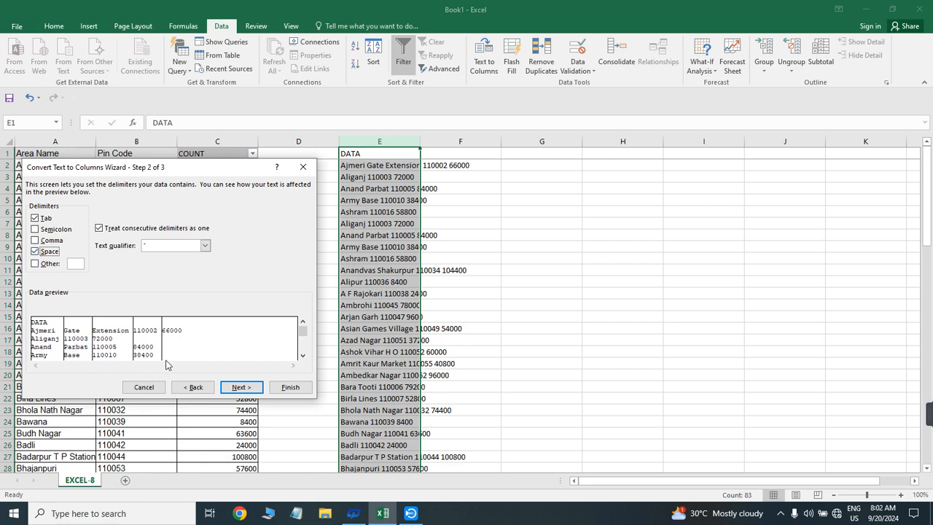
pyautogui.click(35, 241)
pyautogui.click(34, 229)
pyautogui.click(34, 240)
pyautogui.click(34, 252)
pyautogui.click(34, 229)
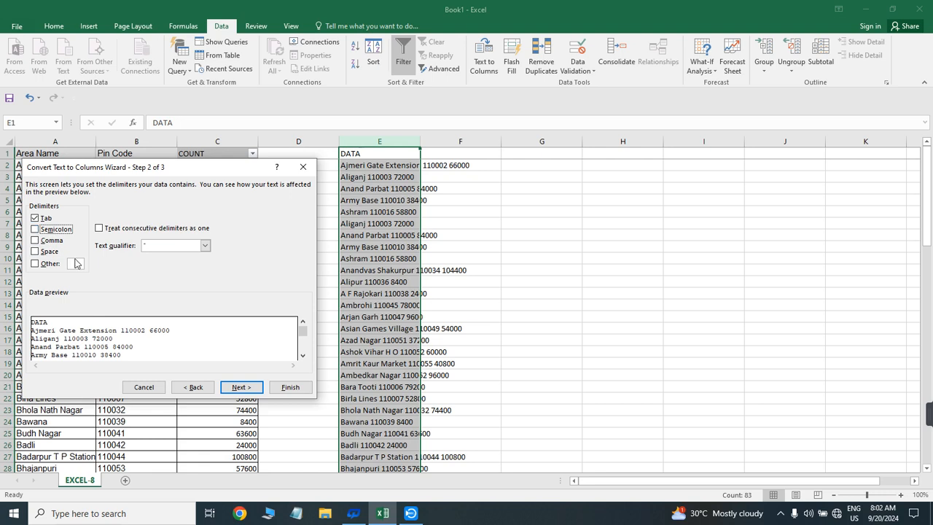
# Add Space as a delimiter and finish splitting the DATA column with General format and destination E1
pyautogui.click(35, 266)
pyautogui.press('BackSpace')
pyautogui.click(35, 251)
pyautogui.click(242, 387)
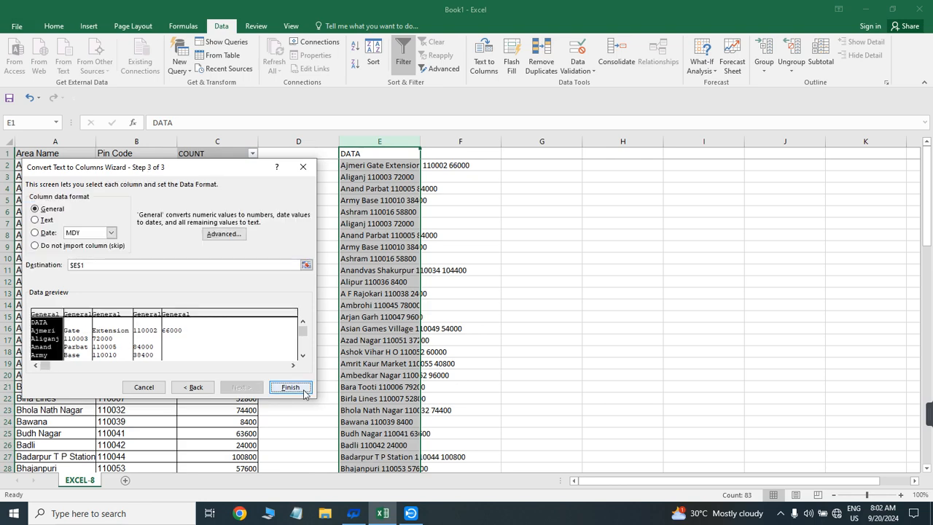
pyautogui.click(291, 387)
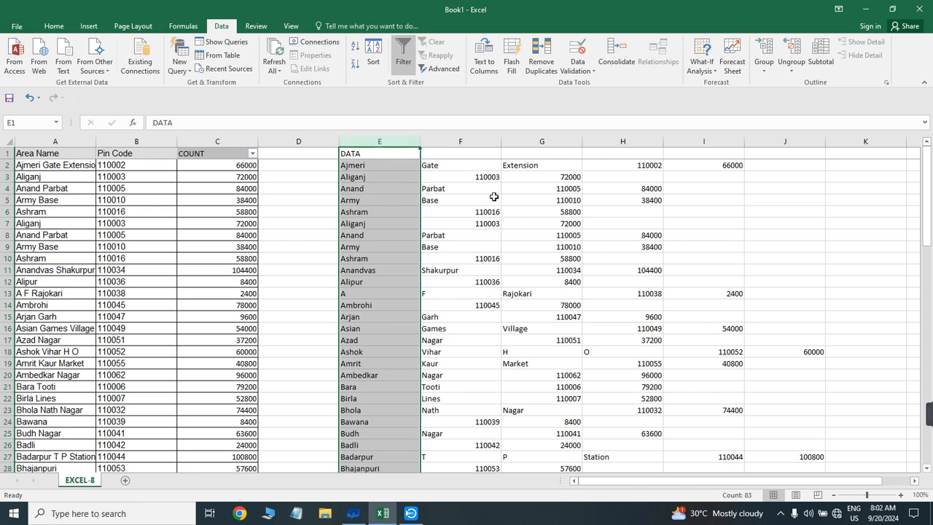
# Examine how the split distributes area name words and pin codes across columns E and F
pyautogui.click(449, 174)
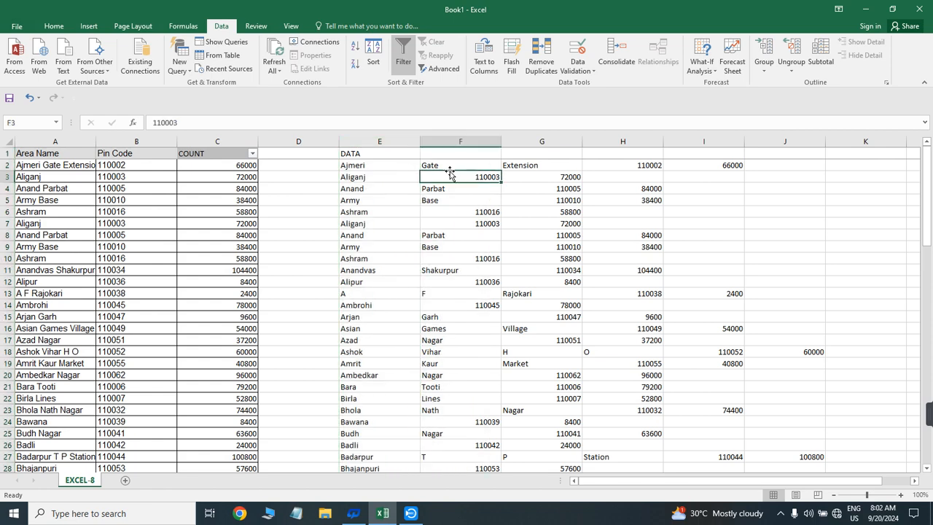
pyautogui.click(447, 161)
pyautogui.click(459, 203)
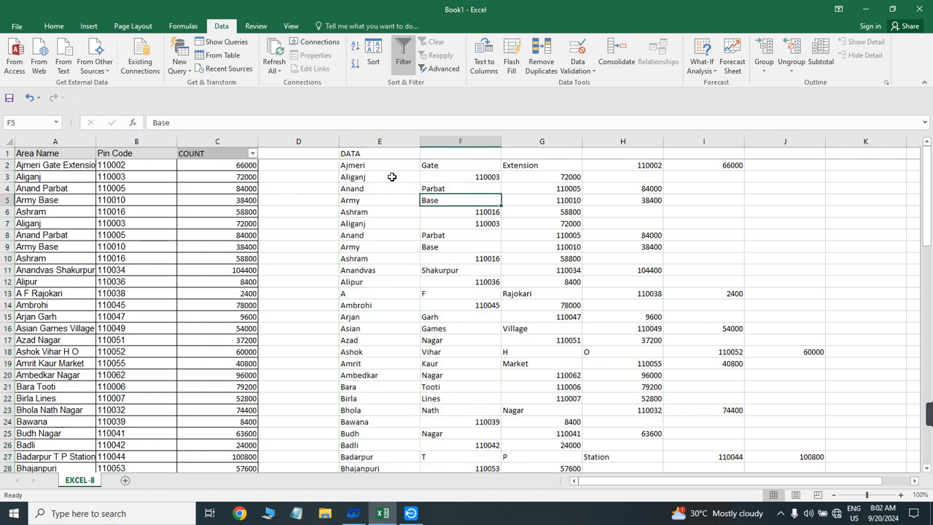
pyautogui.click(380, 164)
pyautogui.click(470, 164)
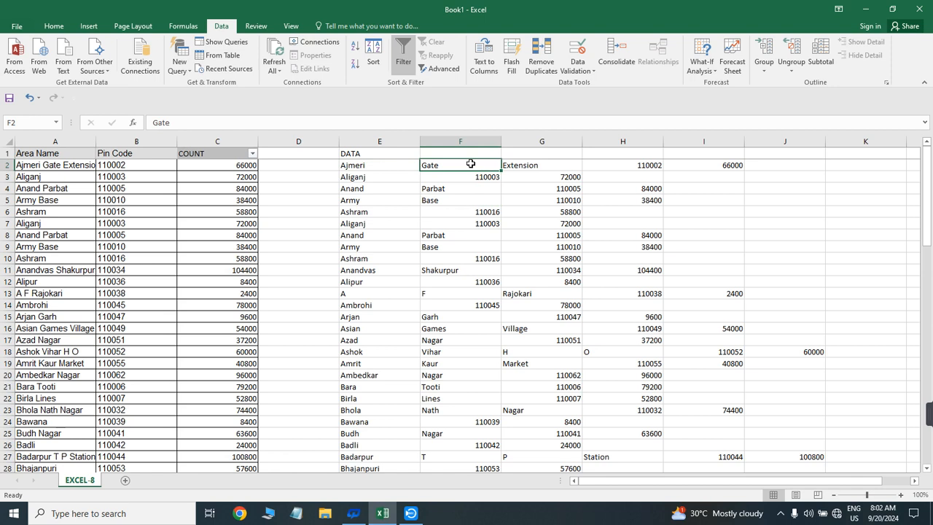
pyautogui.click(487, 176)
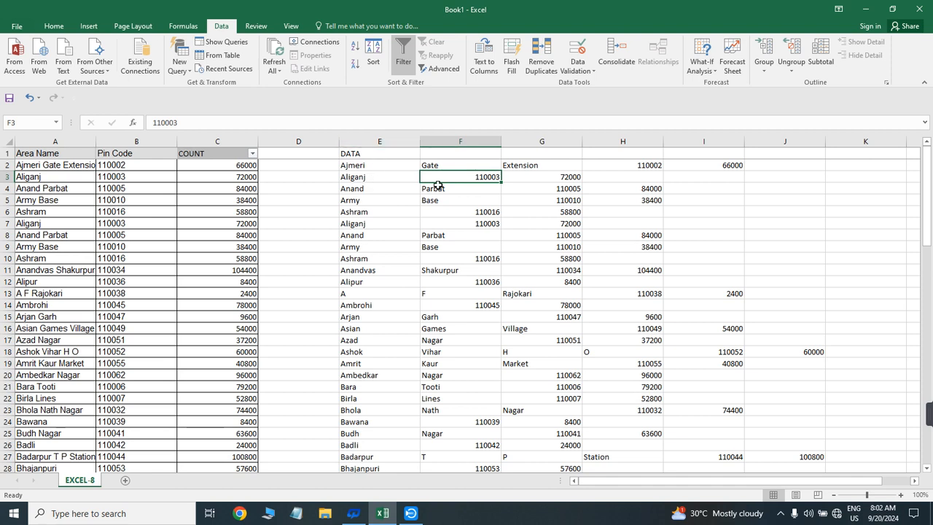
pyautogui.click(432, 211)
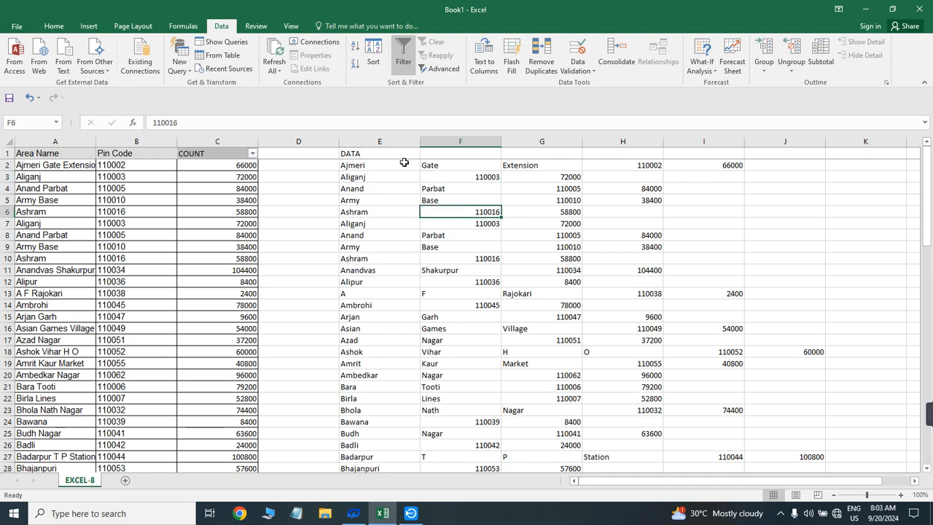
# Clear the split data from columns E through J
pyautogui.moveTo(369, 141); pyautogui.dragTo(777, 173)
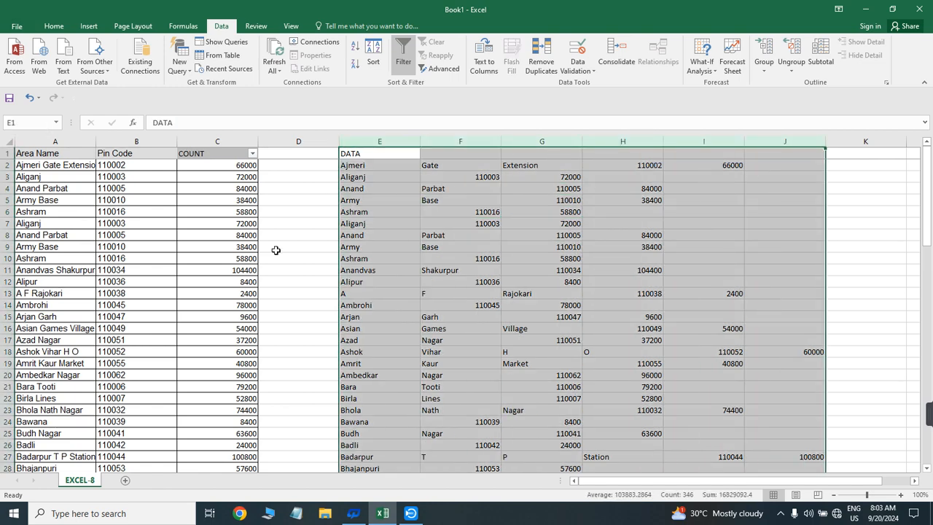
pyautogui.press('Delete')
pyautogui.press('Left')
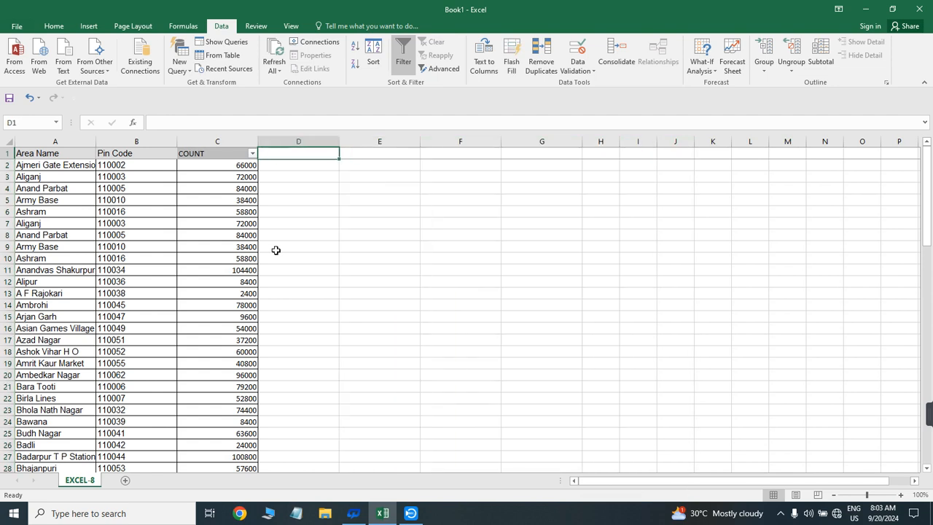
# Enter the header ER in cell D1, next to COUNT
pyautogui.press('Down')
pyautogui.press('Left')
pyautogui.press('Left')
pyautogui.press('Right')
pyautogui.press('Right')
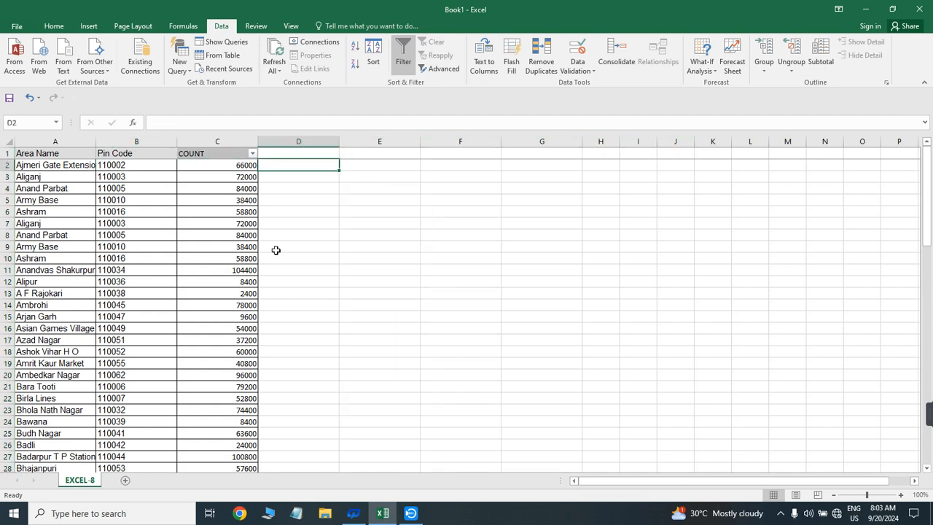
pyautogui.press('Right')
pyautogui.press('Left')
pyautogui.write('ER')
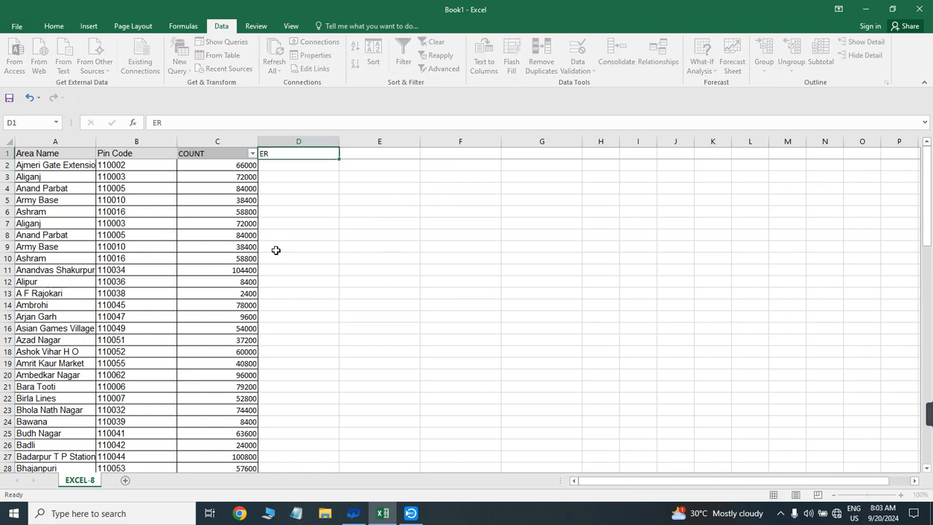
pyautogui.press('Return')
pyautogui.write('=CO')
pyautogui.press('Escape')
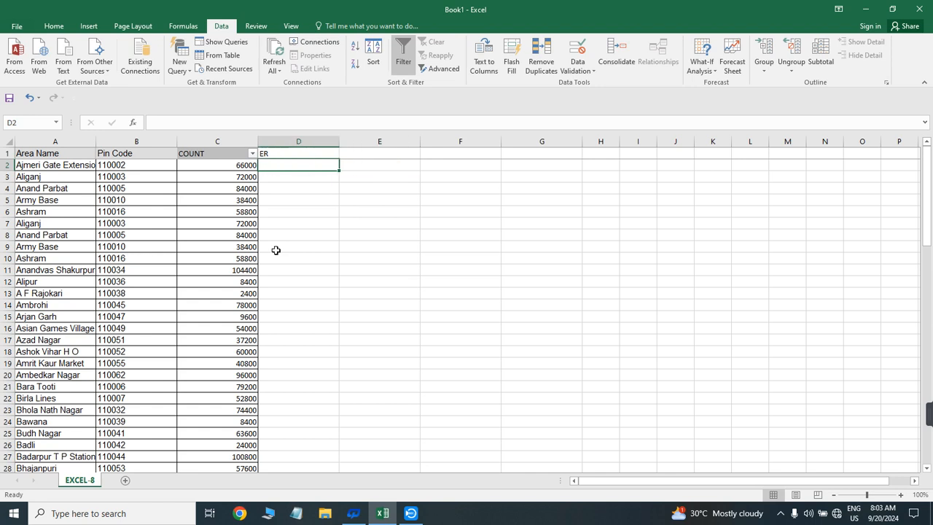
pyautogui.write('232')
pyautogui.press('Escape')
# Enter =RANDBETWEEN(737,83847) in D2 and fill it down the ER column to D83
pyautogui.write('=RAN')
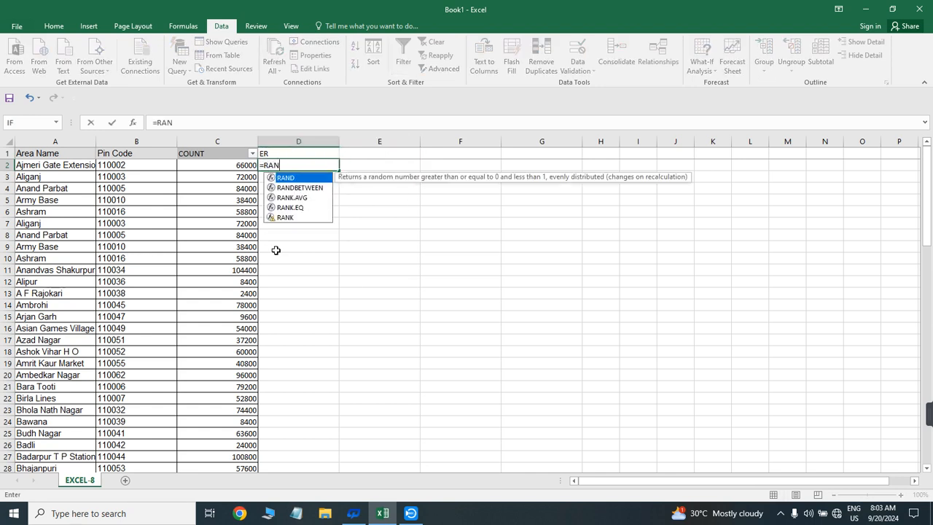
pyautogui.press('Down')
pyautogui.press('Tab')
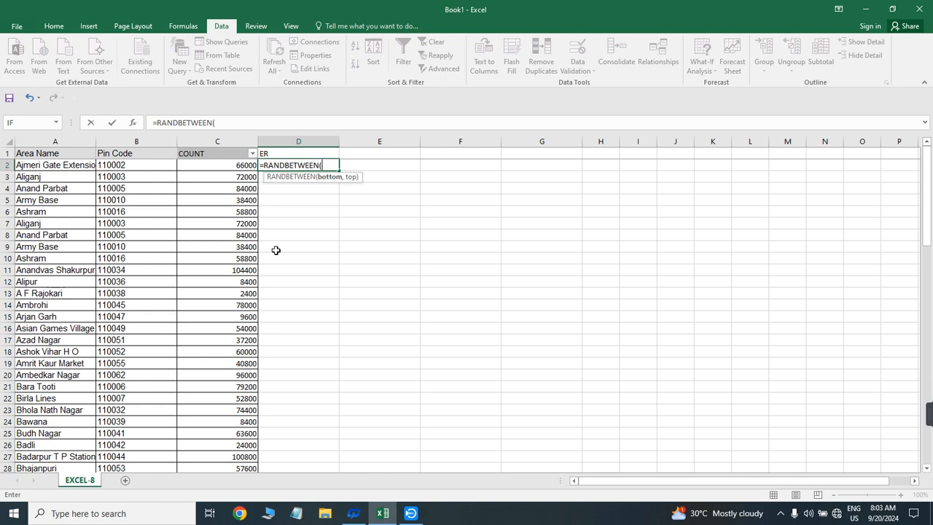
pyautogui.write('737,83847')
pyautogui.press('Return')
pyautogui.press('Left')
pyautogui.hotkey('ctrl', 'Down')
pyautogui.press('Right')
pyautogui.hotkey('ctrl', 'shift', 'Up')
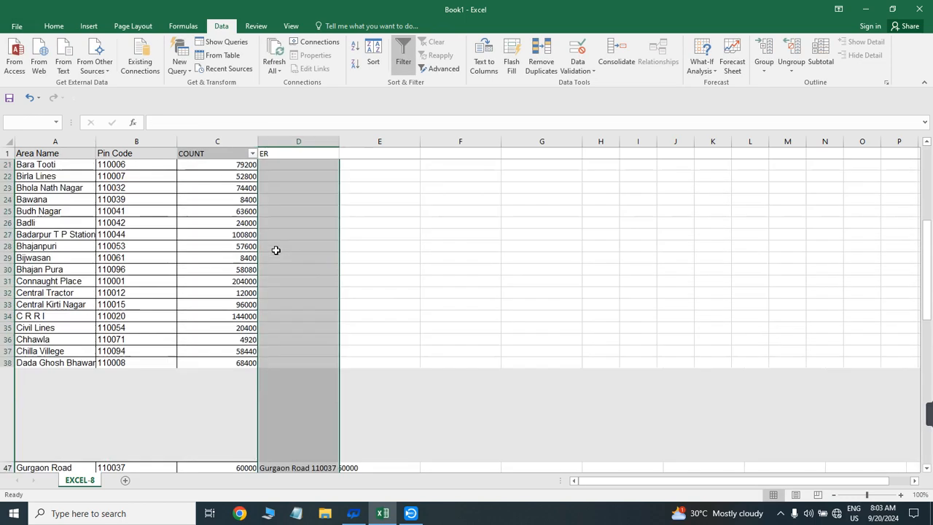
# Replace the RANDBETWEEN formulas in D2:D83 with their values, using Paste Special with Values
pyautogui.hotkey('ctrl', 'c')
pyautogui.hotkey('alt', 'e')
pyautogui.press('a')
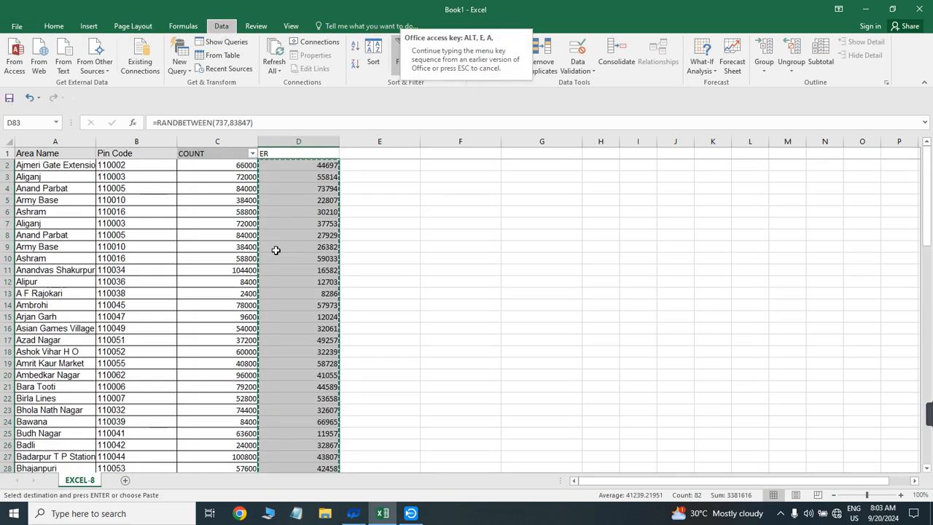
pyautogui.press('Escape')
pyautogui.press('Escape')
pyautogui.hotkey('ctrl', 'c')
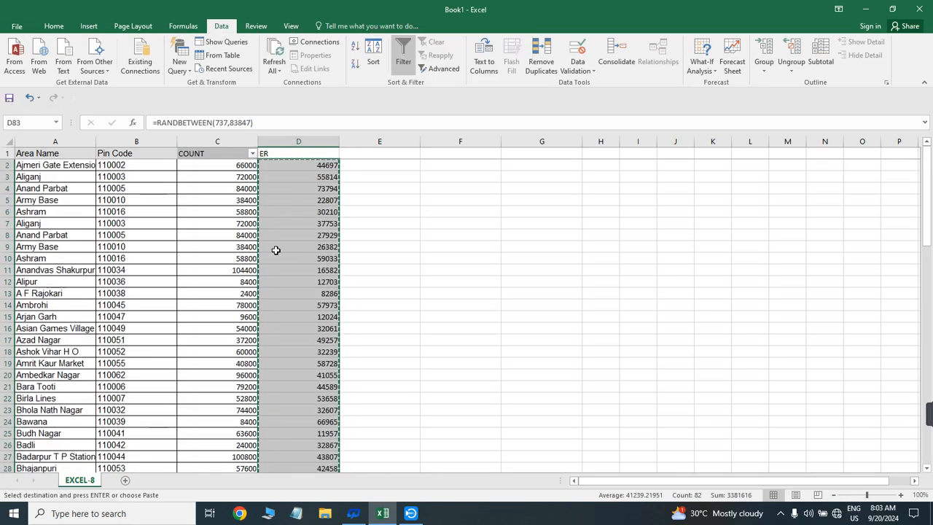
pyautogui.hotkey('alt', 'e')
pyautogui.press('s')
pyautogui.press('v')
pyautogui.press('Return')
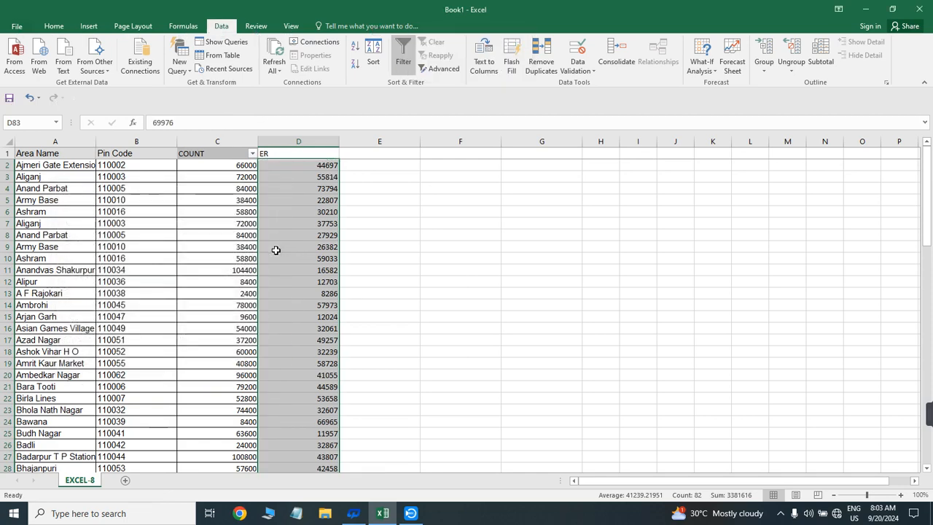
pyautogui.press('Right')
pyautogui.hotkey('ctrl', 'shift', 'Up')
pyautogui.hotkey('shift', 'Right')
pyautogui.hotkey('shift', 'Right')
pyautogui.hotkey('shift', 'Right')
pyautogui.hotkey('shift', 'Right')
pyautogui.hotkey('shift', 'Right')
pyautogui.hotkey('shift', 'Right')
pyautogui.hotkey('shift', 'Right')
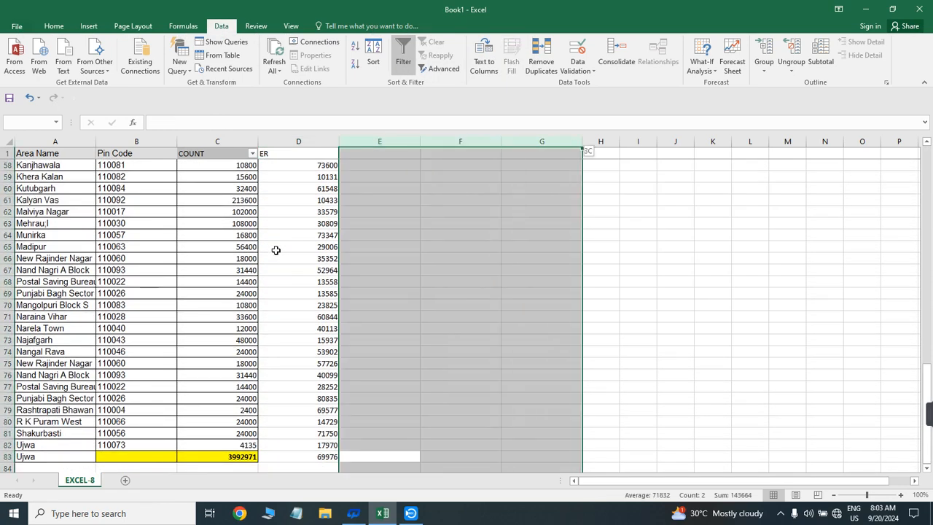
pyautogui.press('Left')
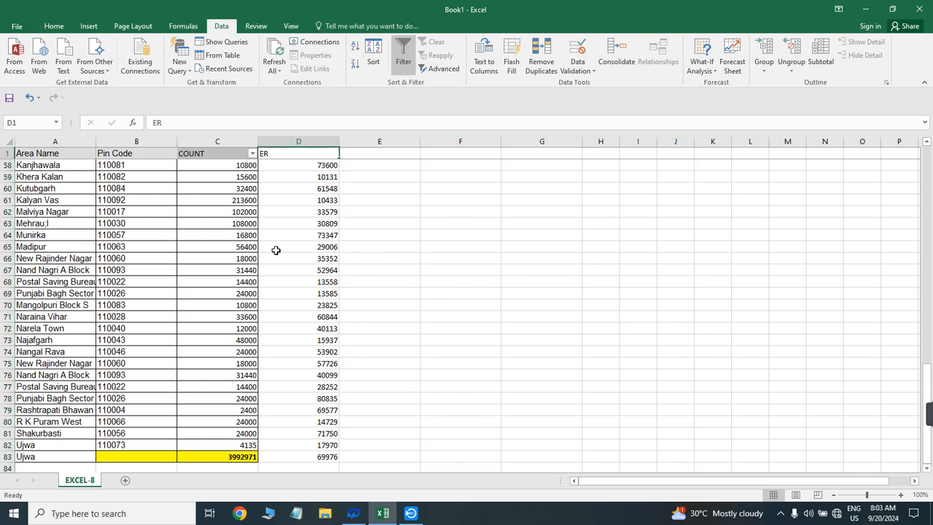
# Enter =CONCATENATE(B2," ",C2," ",D2) in E2 to combine the pin code, COUNT and ER values
pyautogui.hotkey('ctrl', 'Up')
pyautogui.press('Right')
pyautogui.write('=')
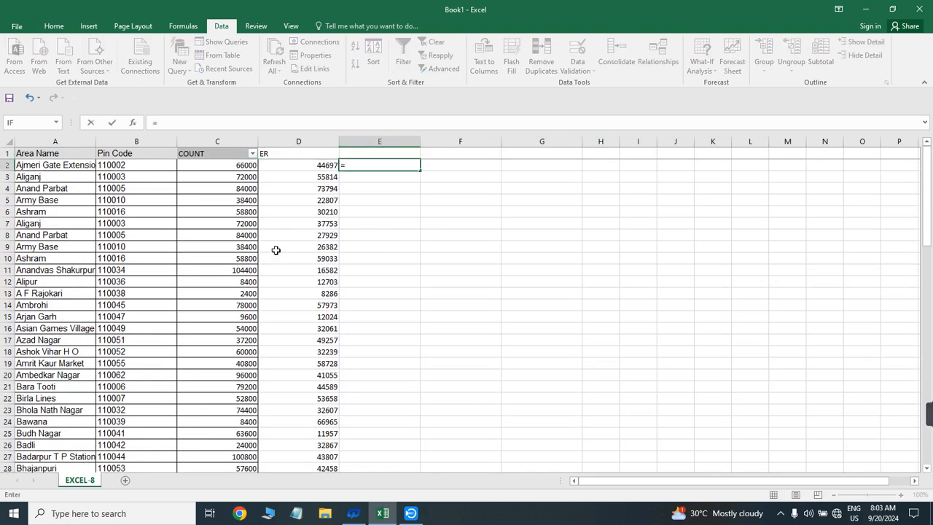
pyautogui.write('CONCATENATE(')
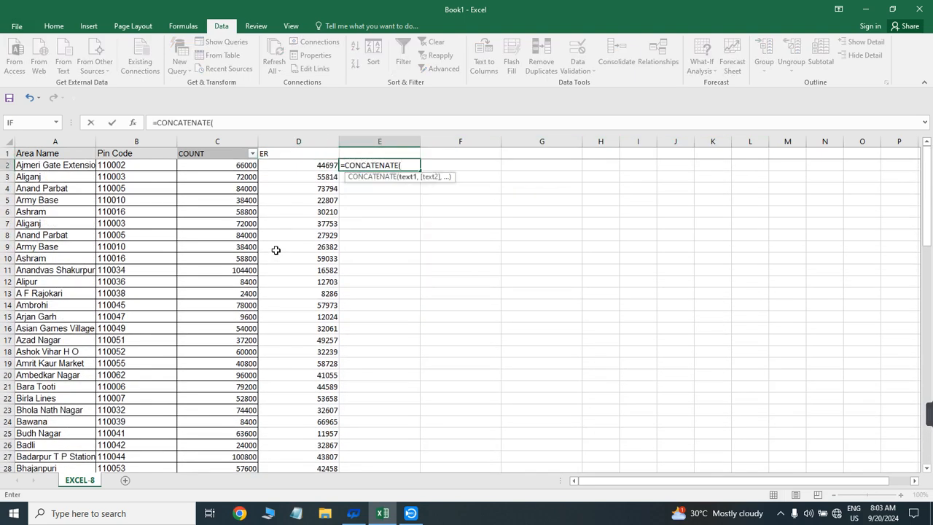
pyautogui.press('Left')
pyautogui.press('Left')
pyautogui.press('Left')
pyautogui.write(',')
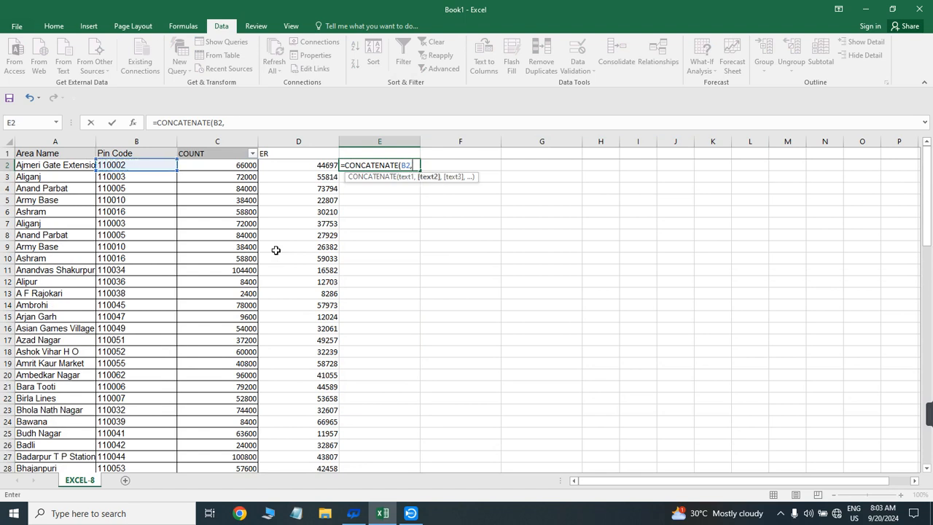
pyautogui.write('" ",')
pyautogui.press('Left')
pyautogui.press('Left')
pyautogui.write(',')
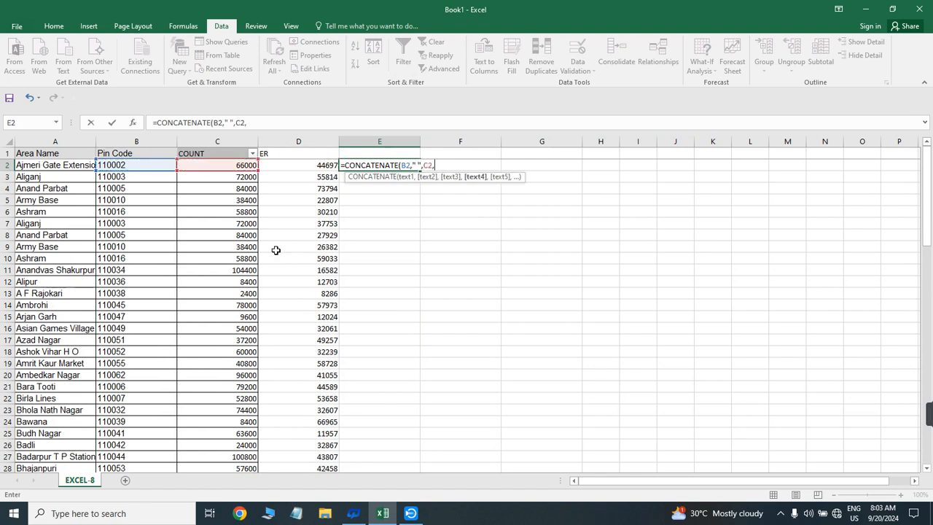
pyautogui.write('" ",')
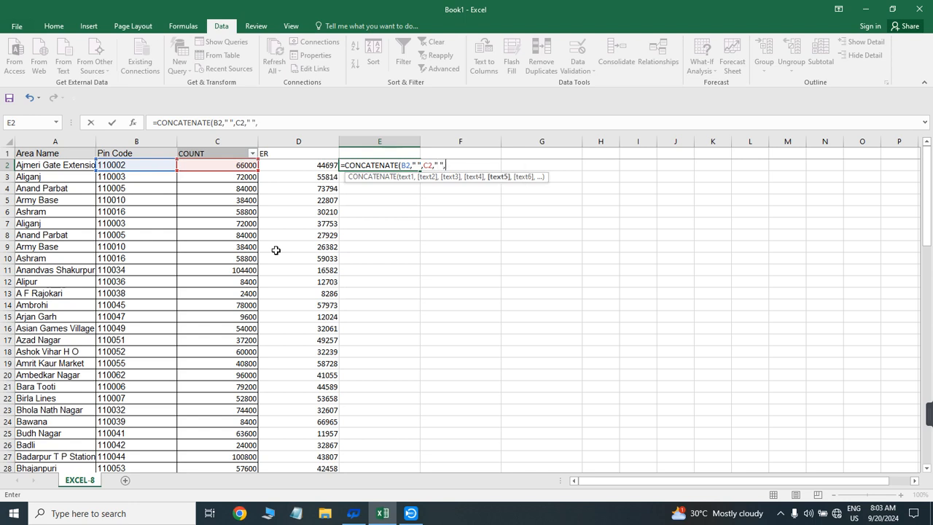
pyautogui.press('Left')
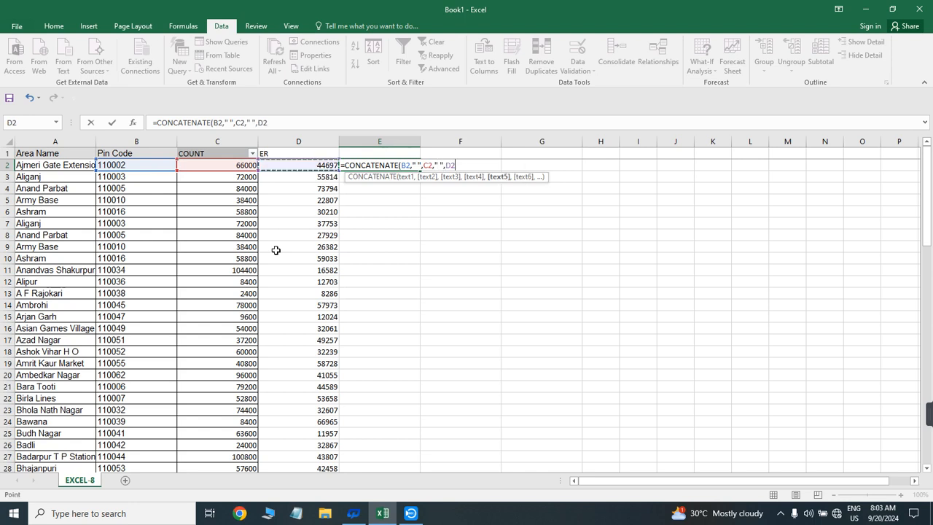
pyautogui.write(')')
pyautogui.press('Return')
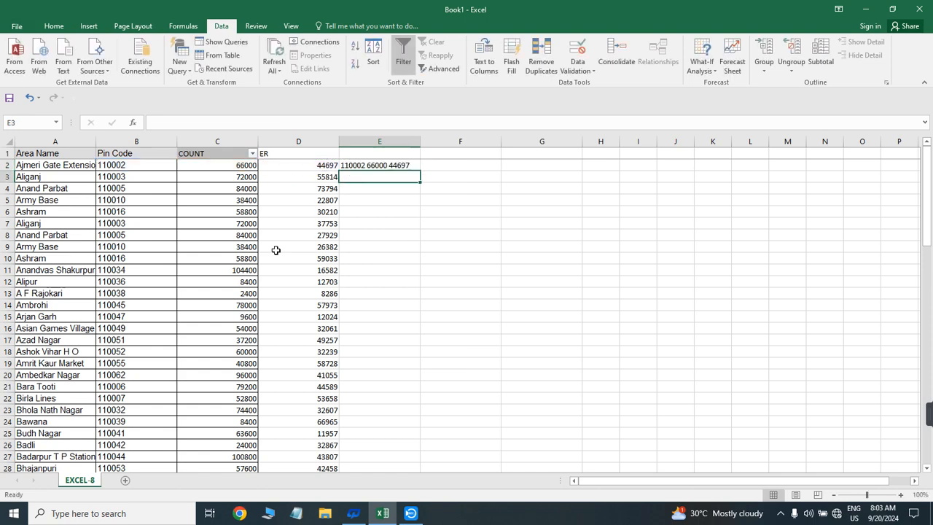
# Fill the CONCATENATE formula down column E to E83
pyautogui.press('Left')
pyautogui.hotkey('ctrl', 'Down')
pyautogui.press('Right')
pyautogui.hotkey('ctrl', 'shift', 'Up')
pyautogui.hotkey('ctrl', 'd')
# Replace the CONCATENATE formulas in E2:E83 with their values, using Paste Special with Values
pyautogui.hotkey('ctrl', 'c')
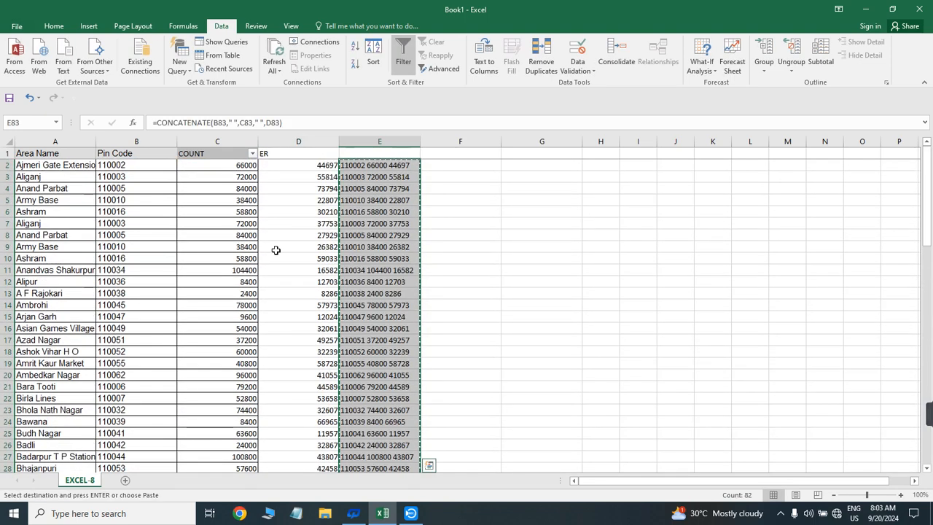
pyautogui.hotkey('ctrl', 'alt', 'v')
pyautogui.press('v')
pyautogui.press('Return')
pyautogui.press('Escape')
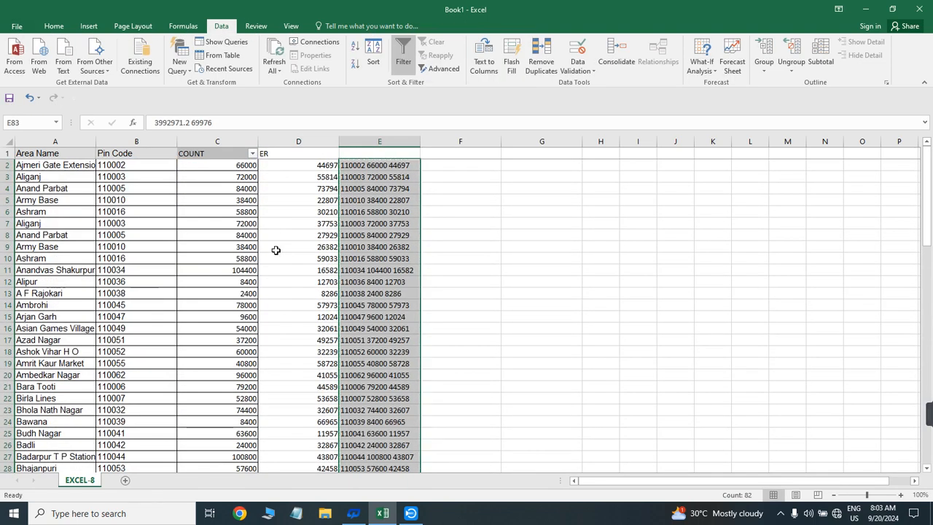
# Move the combined text from E2:E83 to column F, starting at F2
pyautogui.hotkey('ctrl', 'x')
pyautogui.hotkey('ctrl', 'Up')
pyautogui.press('Down')
pyautogui.press('Up')
pyautogui.press('Right')
pyautogui.hotkey('ctrl', 'v')
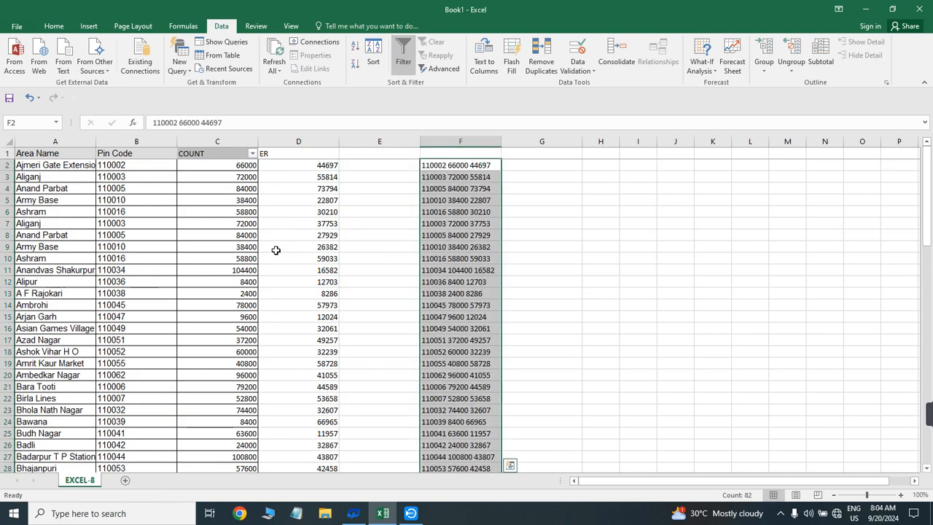
# Clear the ER header and its numbers from D1:D83
pyautogui.press('Left')
pyautogui.press('Left')
pyautogui.press('Up')
pyautogui.hotkey('ctrl', 'shift', 'Down')
pyautogui.press('Delete')
pyautogui.press('Right')
pyautogui.press('Down')
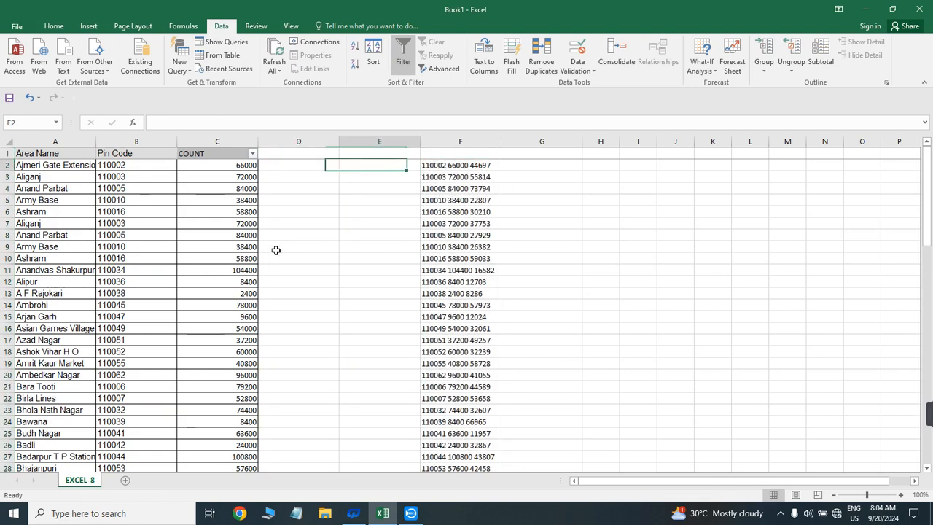
# Enter the header SF in F1, above the combined text
pyautogui.press('Right')
pyautogui.hotkey('ctrl', 'shift', 'Down')
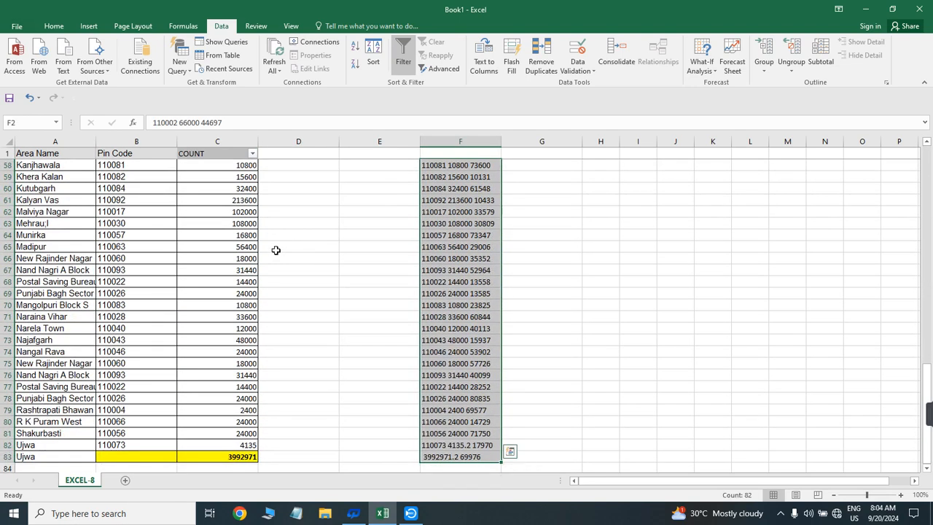
pyautogui.press('Up')
pyautogui.press('Down')
pyautogui.press('Up')
pyautogui.write('SF')
pyautogui.press('Return')
pyautogui.press('Up')
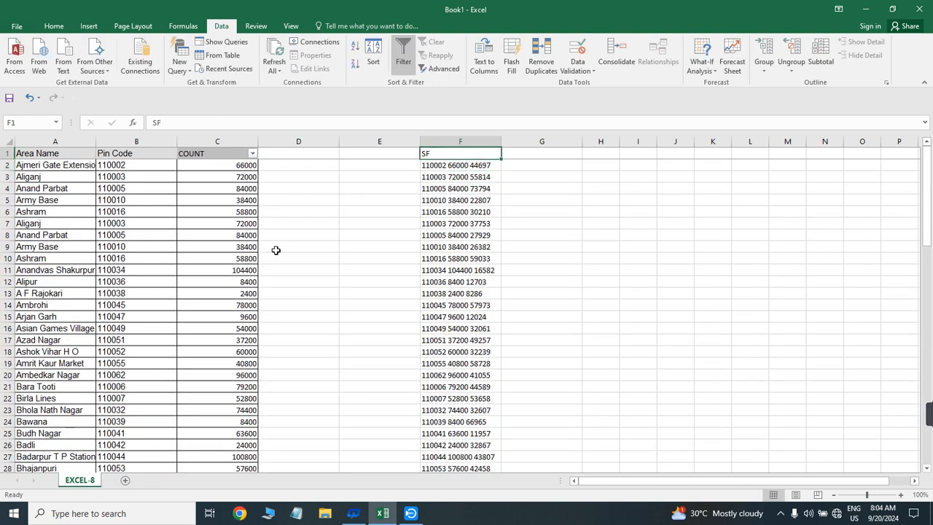
# Split F1:F83 with Text to Columns as delimited data, using Tab and Space delimiters, General format and destination $F$1
pyautogui.hotkey('ctrl', 'shift', 'Down')
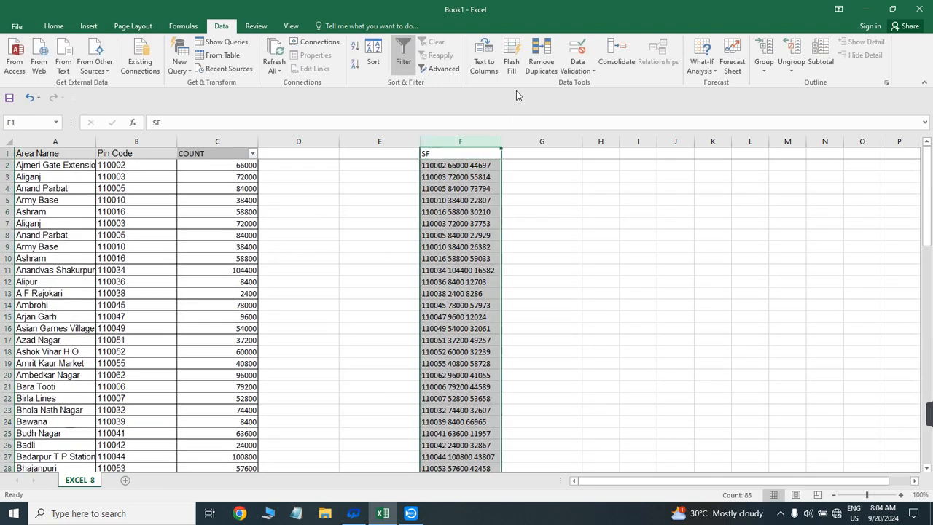
pyautogui.click(541, 57)
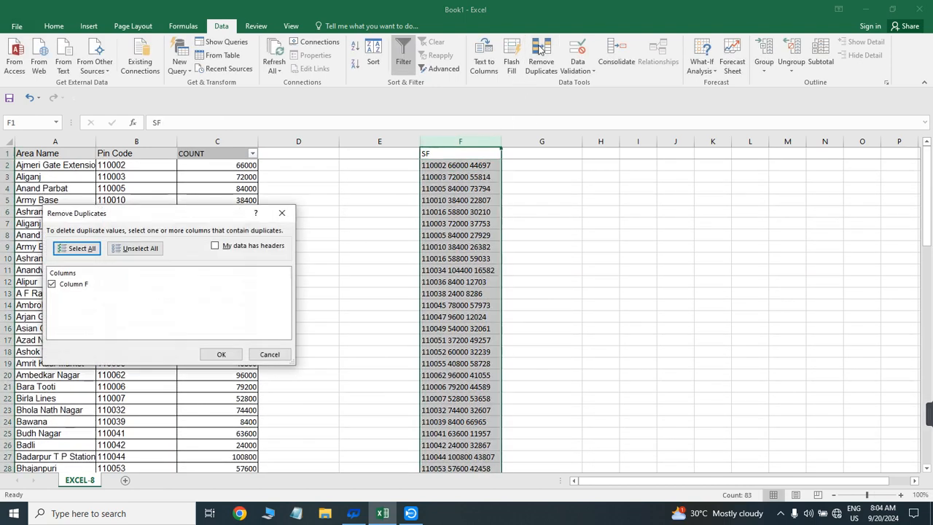
pyautogui.click(284, 212)
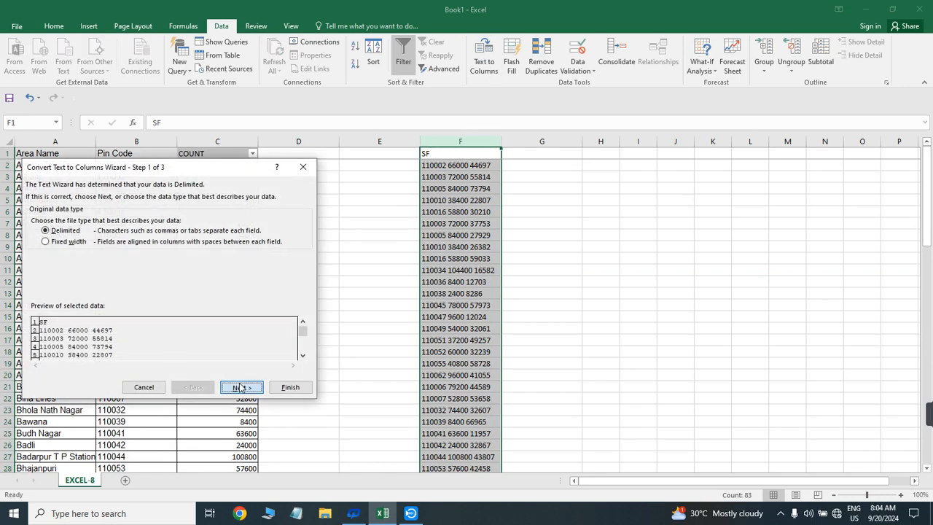
pyautogui.click(241, 387)
pyautogui.click(240, 387)
pyautogui.click(194, 388)
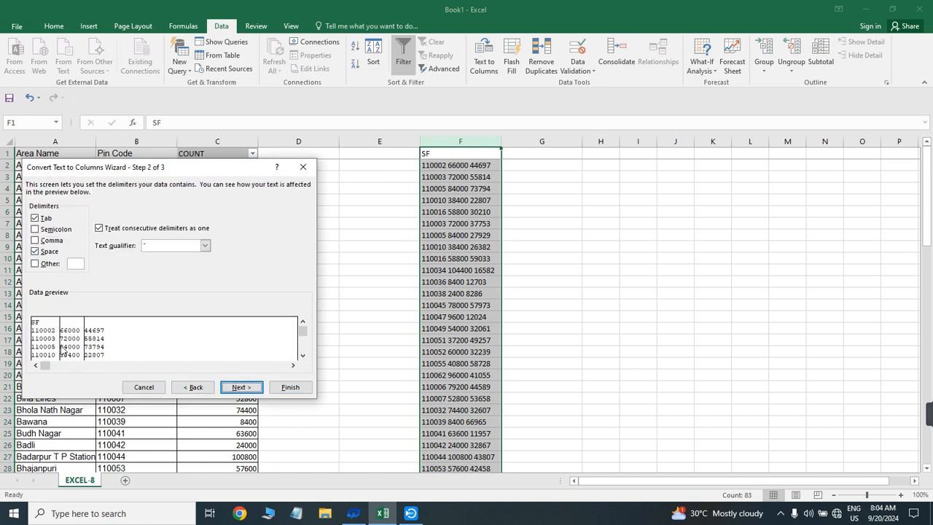
pyautogui.click(243, 387)
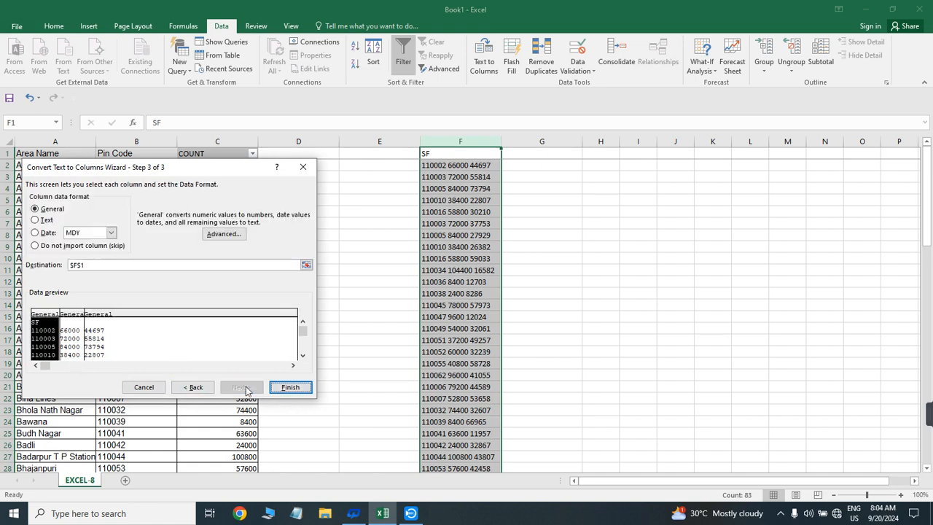
pyautogui.click(280, 387)
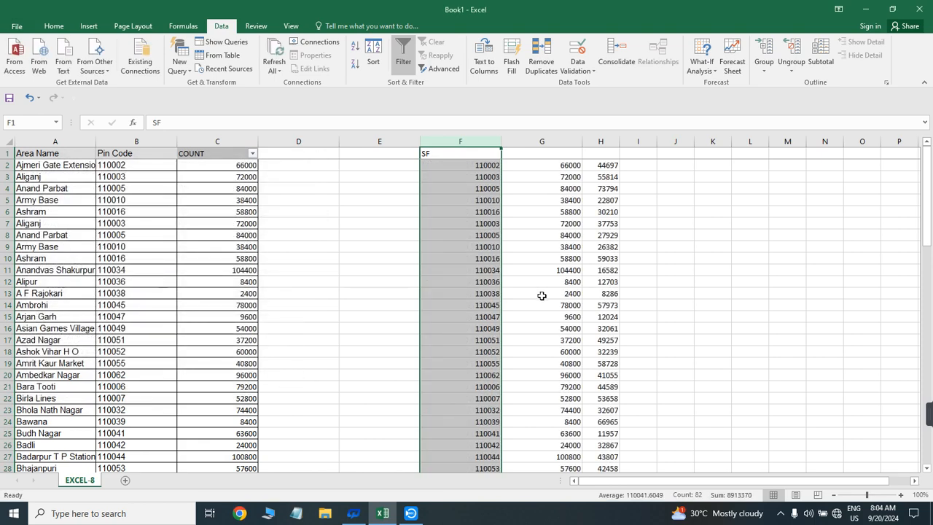
# Examine the split data in columns F, G and H one column at a time
pyautogui.click(488, 235)
pyautogui.hotkey('ctrl', 'space')
pyautogui.press('Right')
pyautogui.hotkey('ctrl', 'space')
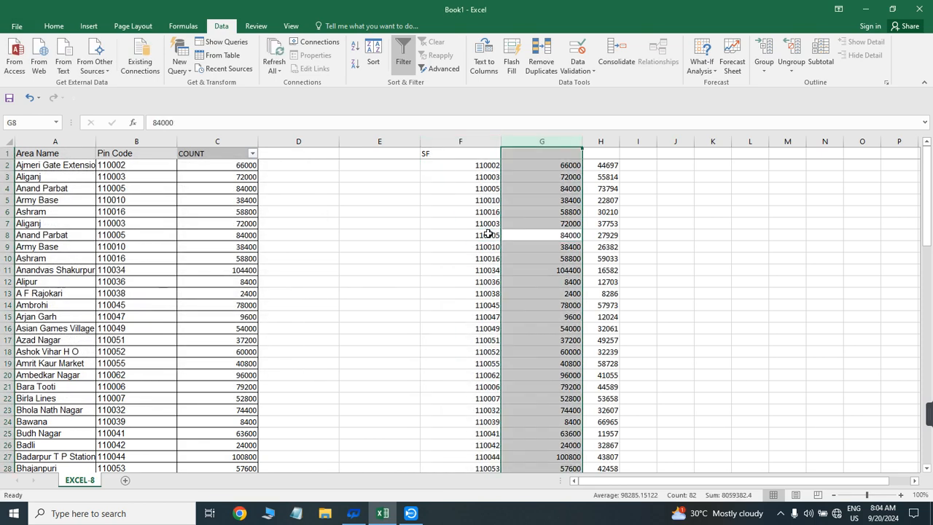
pyautogui.press('Right')
pyautogui.hotkey('ctrl', 'space')
pyautogui.press('Left')
pyautogui.hotkey('ctrl', 'space')
pyautogui.press('Left')
pyautogui.hotkey('ctrl', 'space')
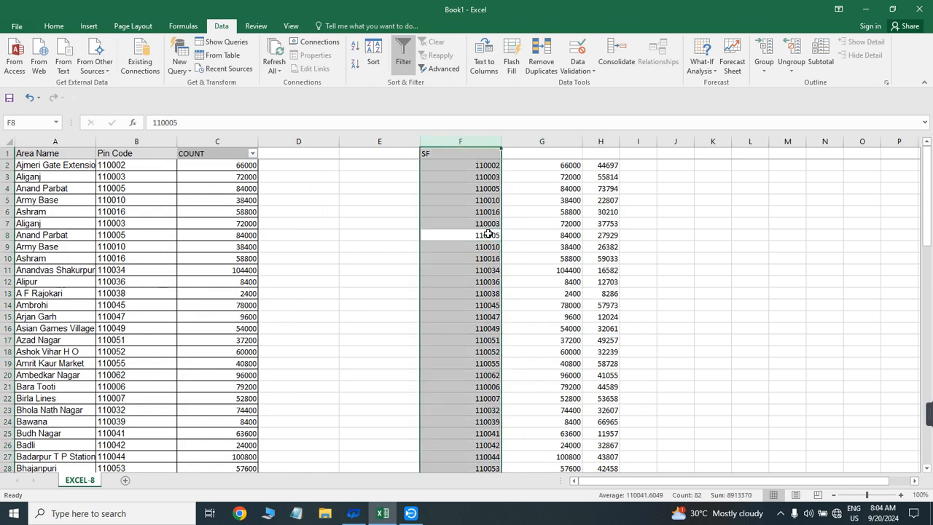
pyautogui.click(487, 234)
pyautogui.hotkey('ctrl', 'space')
pyautogui.press('Right')
pyautogui.hotkey('ctrl', 'space')
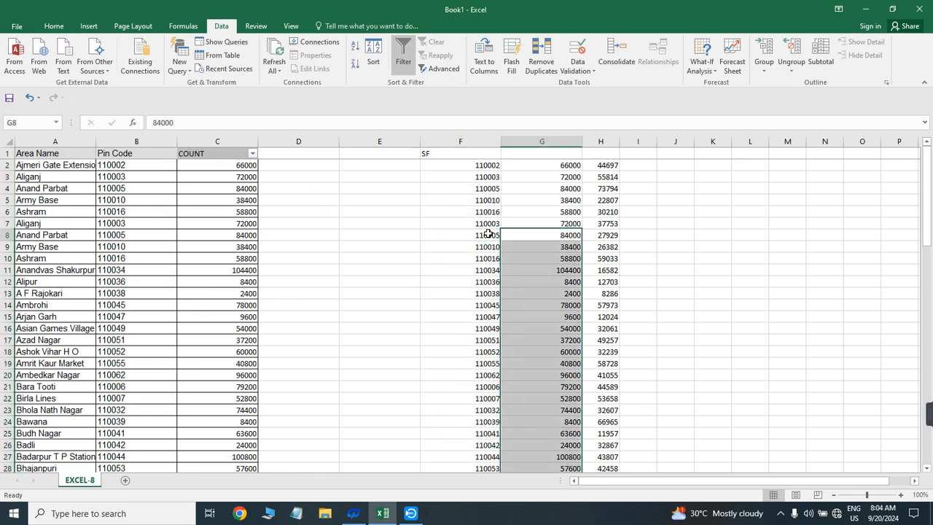
pyautogui.press('Right')
pyautogui.hotkey('ctrl', 'space')
pyautogui.press('Up')
pyautogui.press('Left')
pyautogui.hotkey('ctrl', 'space')
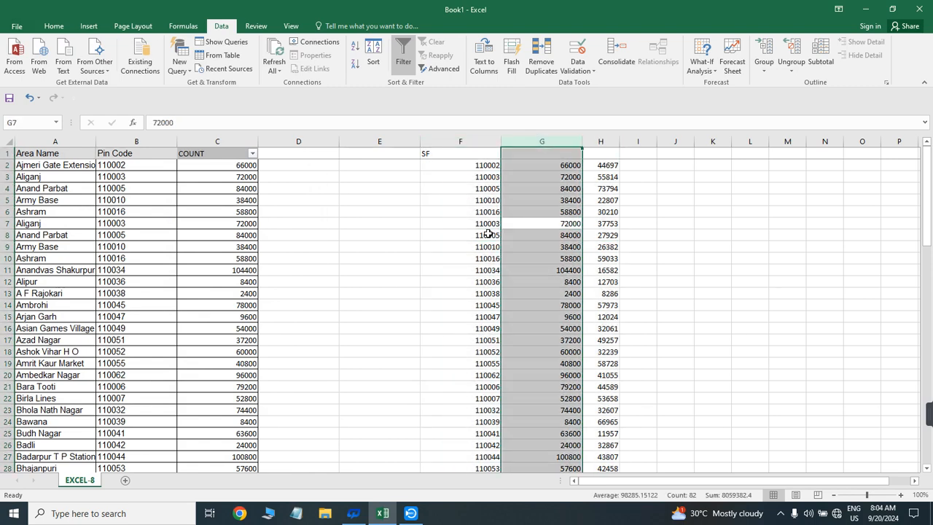
# Clear the split data from columns F through H
pyautogui.press('Left')
pyautogui.hotkey('ctrl', 'space')
pyautogui.hotkey('shift', 'Right')
pyautogui.hotkey('shift', 'Right')
pyautogui.hotkey('shift', 'Right')
pyautogui.hotkey('shift', 'Left')
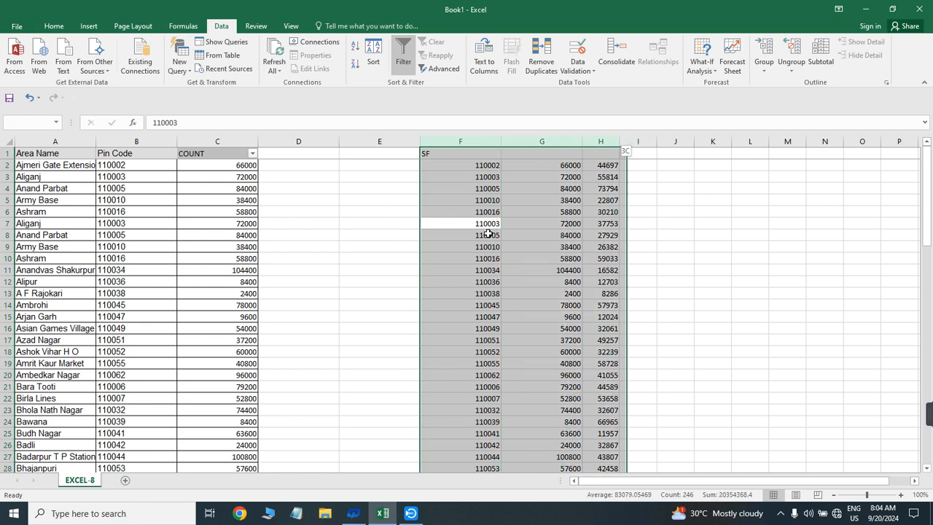
pyautogui.press('Delete')
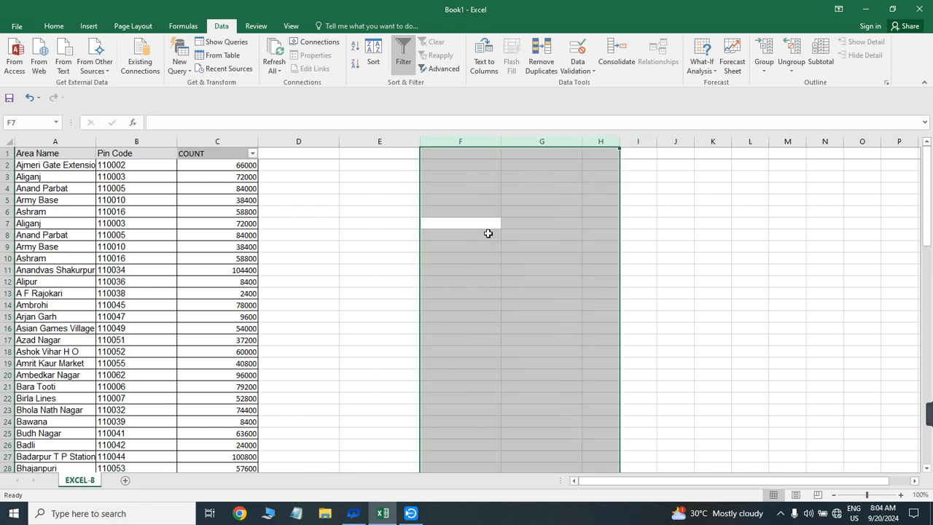
pyautogui.press('Up')
pyautogui.press('Up')
pyautogui.press('Up')
pyautogui.press('Up')
pyautogui.press('Up')
pyautogui.press('Left')
pyautogui.press('Left')
pyautogui.press('Left')
pyautogui.press('Left')
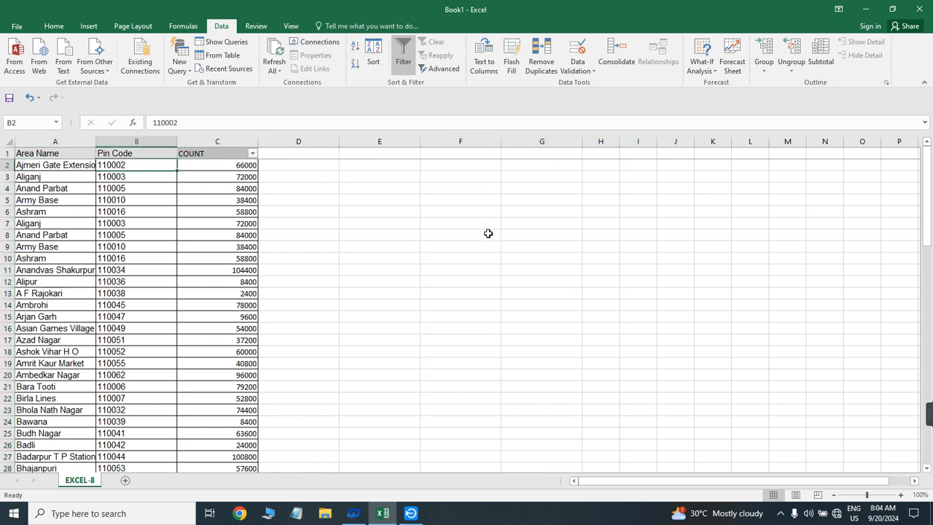
pyautogui.hotkey('shift', 'Right')
pyautogui.hotkey('shift', 'Down')
pyautogui.hotkey('ctrl', 'shift', 'Down')
pyautogui.press('Up')
pyautogui.press('Down')
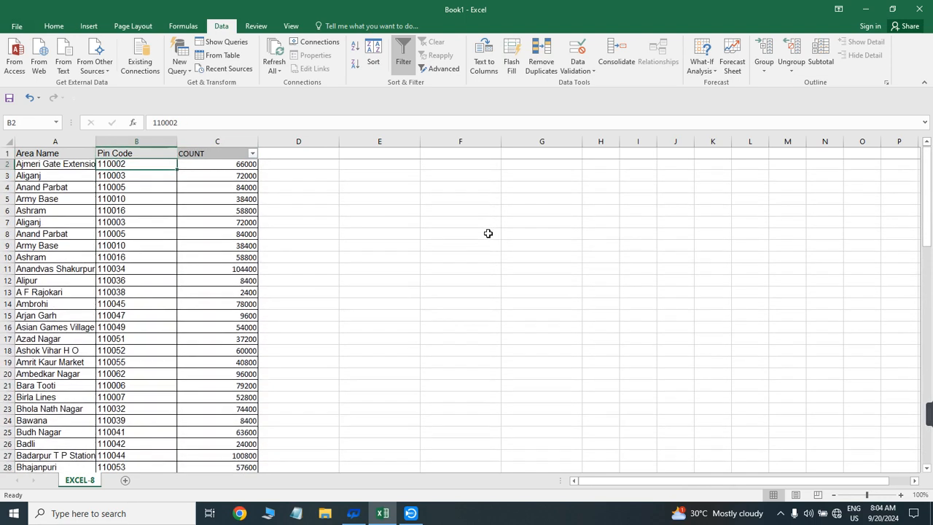
pyautogui.press('Right')
pyautogui.press('Up')
pyautogui.press('Down')
pyautogui.press('Left')
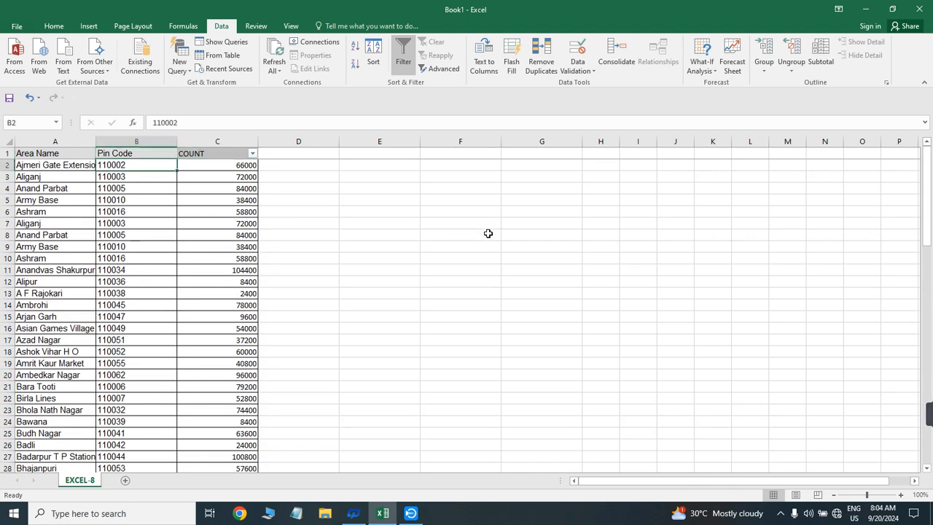
# Undo the recent edits until the ER column is restored and the combined text is back in column E
pyautogui.press('Right')
pyautogui.press('Right')
pyautogui.hotkey('ctrl', 'z')
pyautogui.hotkey('ctrl', 'z')
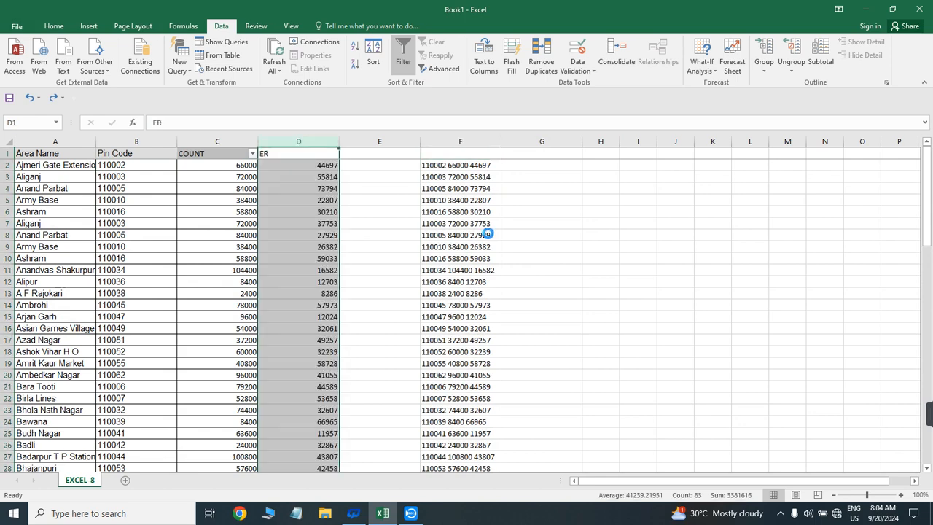
pyautogui.hotkey('ctrl', 'z')
# Clear the combined text from column E
pyautogui.press('Left')
pyautogui.press('Left')
pyautogui.press('Right')
pyautogui.hotkey('ctrl', 'space')
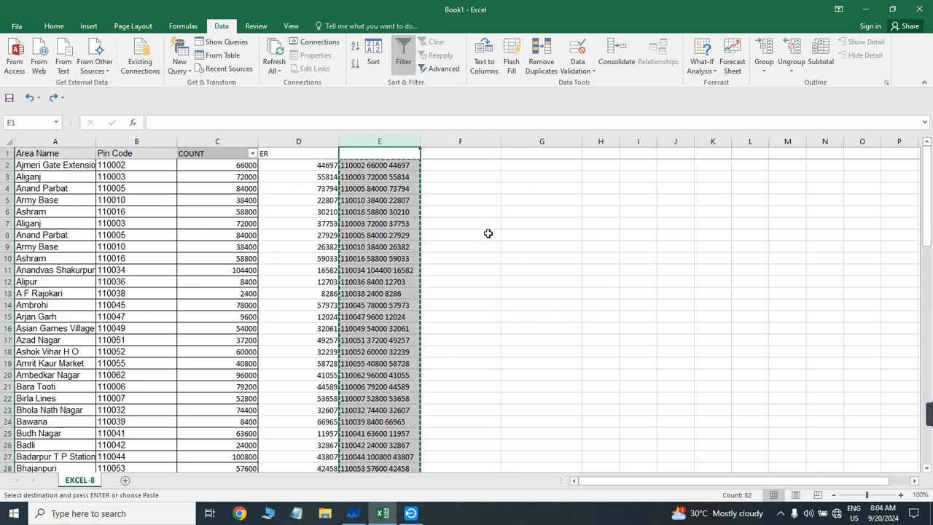
pyautogui.press('Delete')
# Change the header in D1 to CODE
pyautogui.press('Left')
pyautogui.write('CODE')
pyautogui.press('Return')
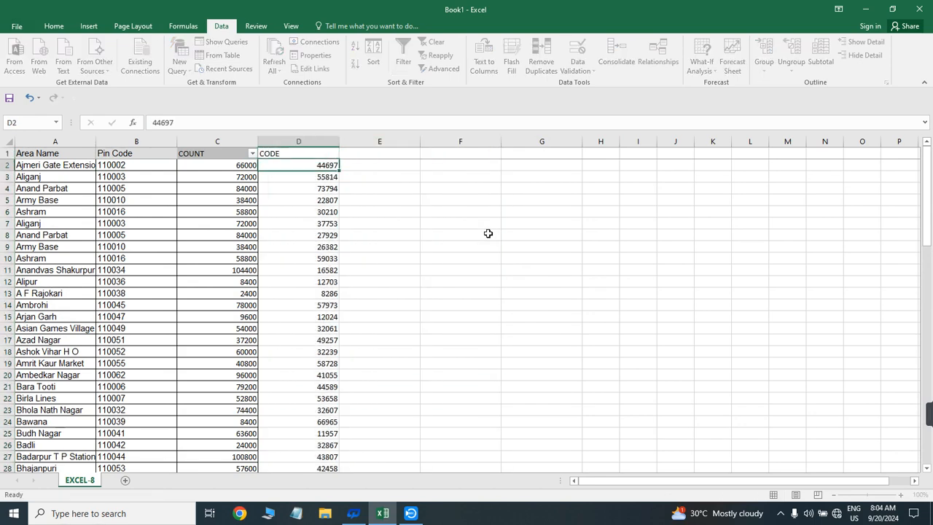
# Turn off the filter on the COUNT header
pyautogui.press('Up')
pyautogui.press('Left')
pyautogui.hotkey('ctrl', 'shift', 'l')
# Apply the COUNT header's formatting to the CODE header in D1, using Paste Special with Formats
pyautogui.hotkey('ctrl', 'x')
pyautogui.press('Right')
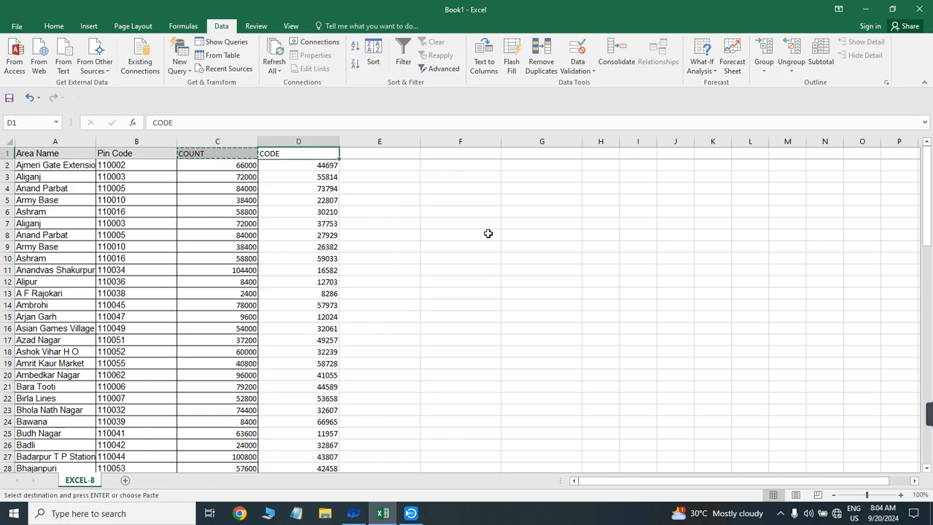
pyautogui.hotkey('alt', 'e')
pyautogui.press('s')
pyautogui.press('t')
pyautogui.press('Return')
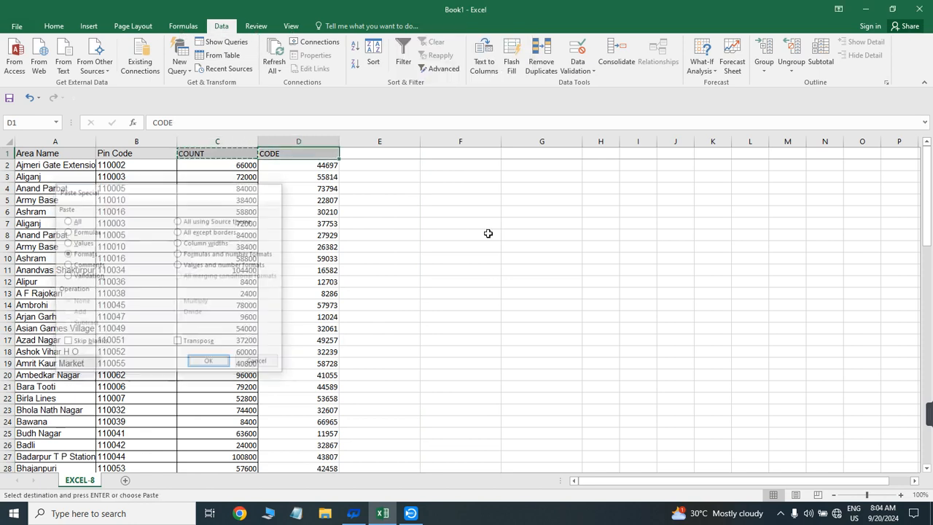
# Apply all borders to the whole data table in columns A through D
pyautogui.press('Down')
pyautogui.hotkey('ctrl', 'a')
pyautogui.hotkey('alt', 'h')
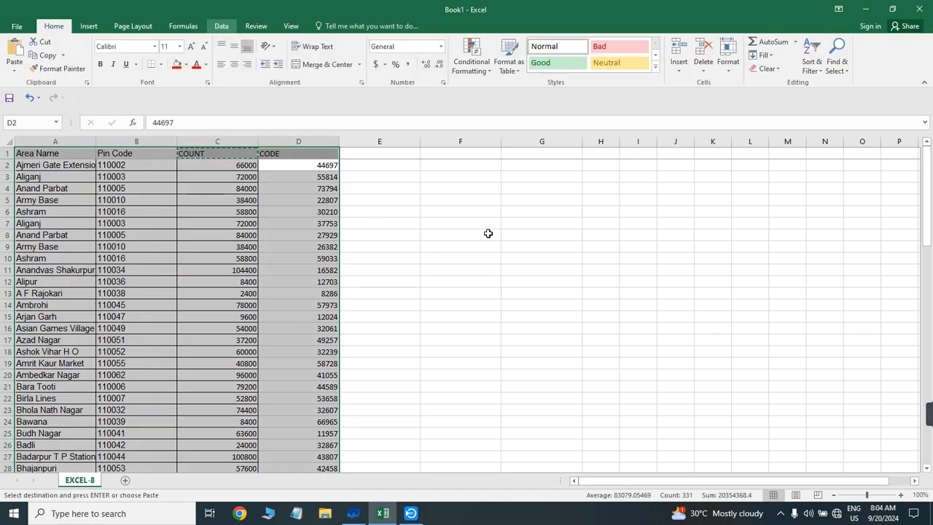
pyautogui.press('b')
pyautogui.press('a')
pyautogui.press('Up')
pyautogui.press('Down')
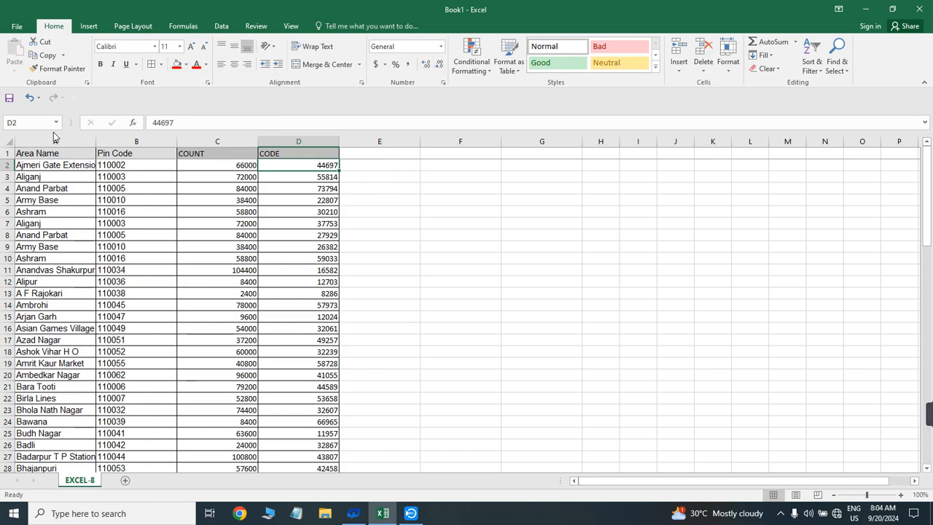
pyautogui.moveTo(56, 140); pyautogui.dragTo(379, 141)
pyautogui.click(274, 169)
pyautogui.click(293, 153)
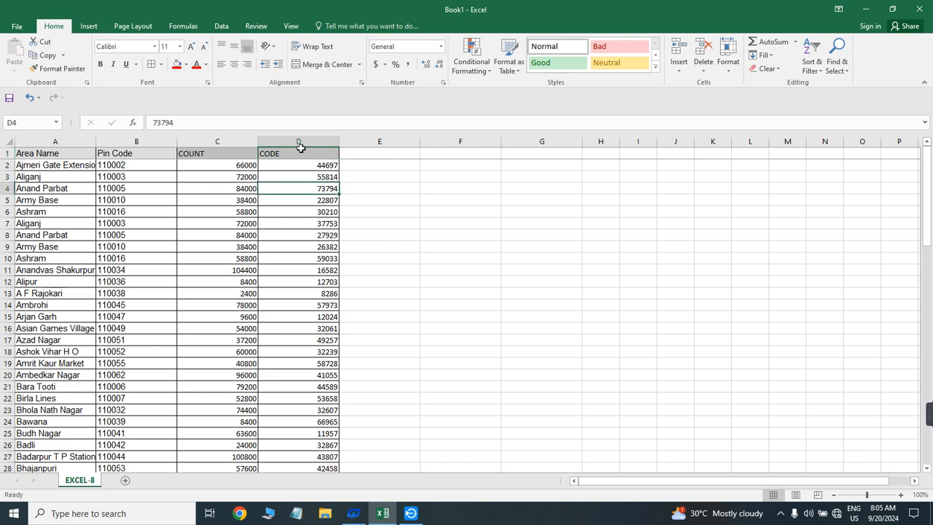
pyautogui.click(298, 141)
# Reapply the All Borders style to the entire table, from the header row down to row 83
pyautogui.click(297, 155)
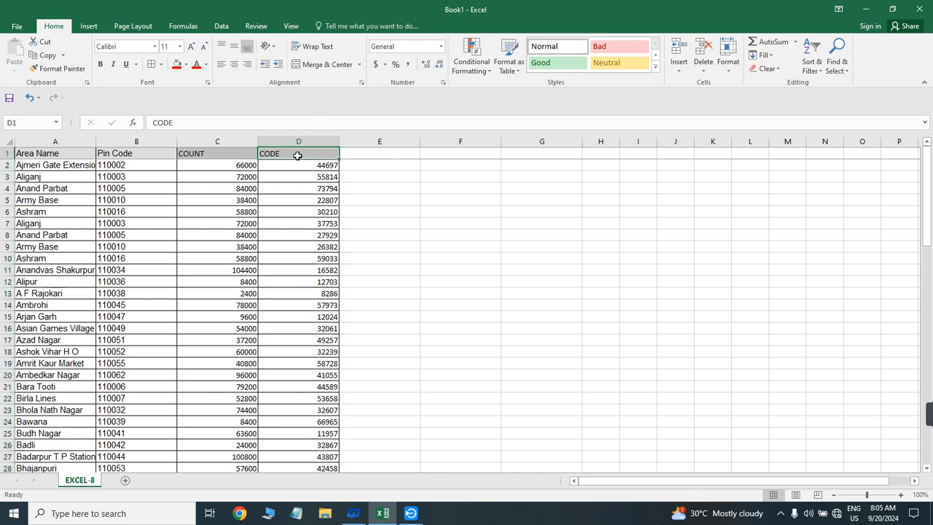
pyautogui.hotkey('ctrl', 'shift', 'Left')
pyautogui.hotkey('ctrl', 'shift', 'Down')
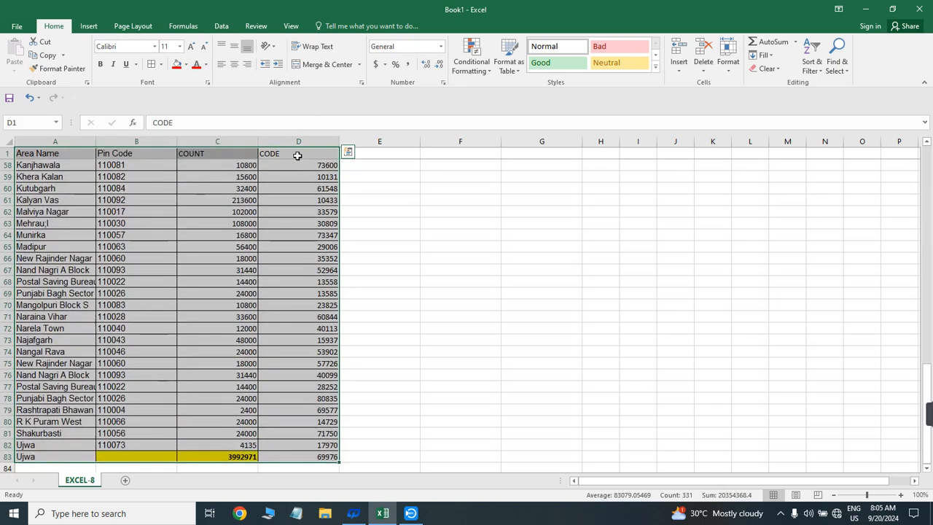
pyautogui.press('alt')
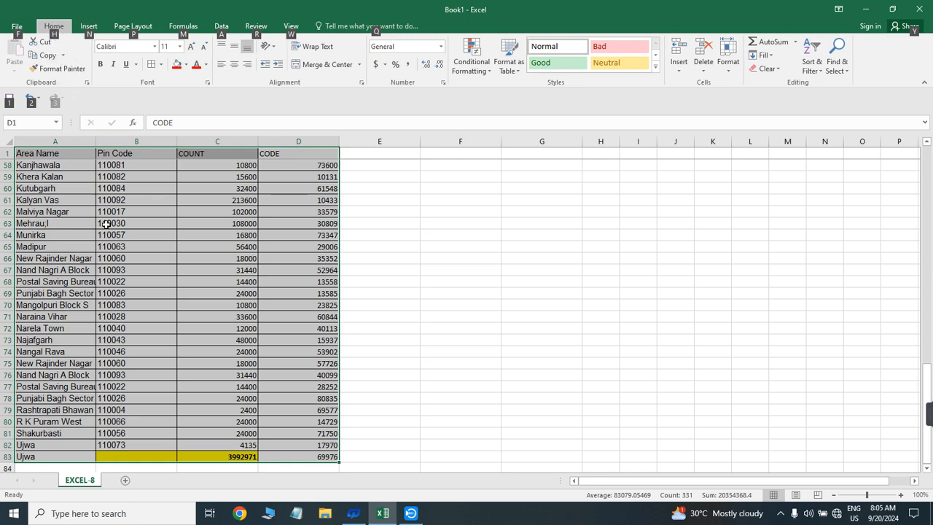
pyautogui.press('h')
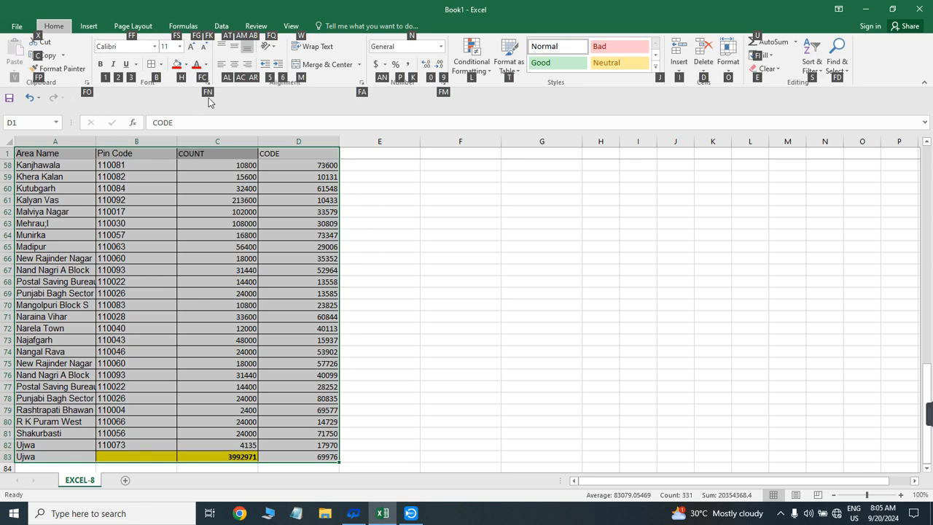
pyautogui.press('b')
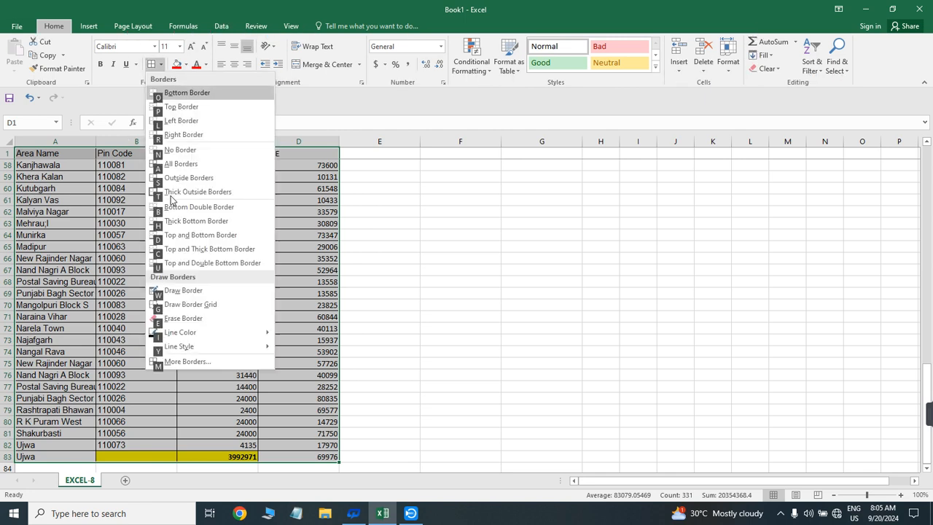
pyautogui.press('Down')
pyautogui.press('Down')
pyautogui.press('Down')
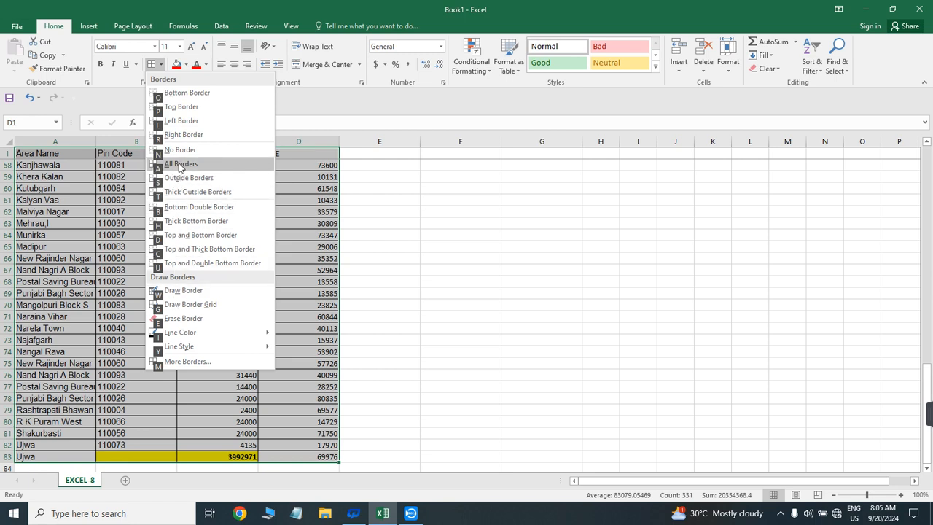
pyautogui.click(181, 165)
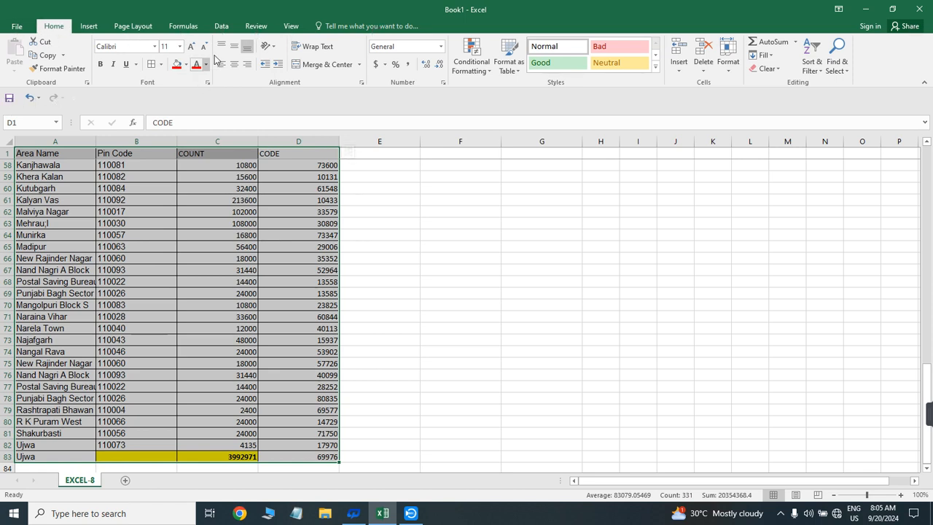
# Try to run Text to Columns on the whole selected table spanning columns A through D
pyautogui.click(222, 26)
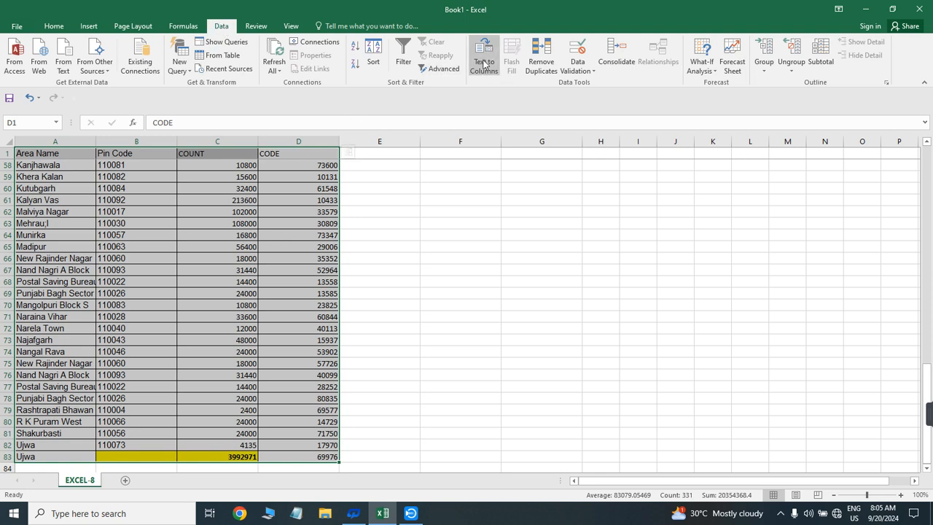
pyautogui.click(53, 30)
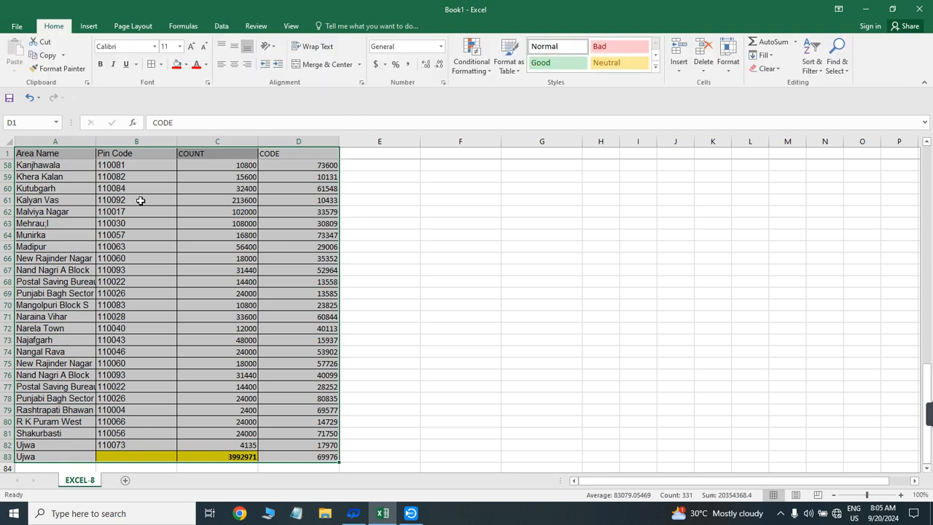
pyautogui.press('alt')
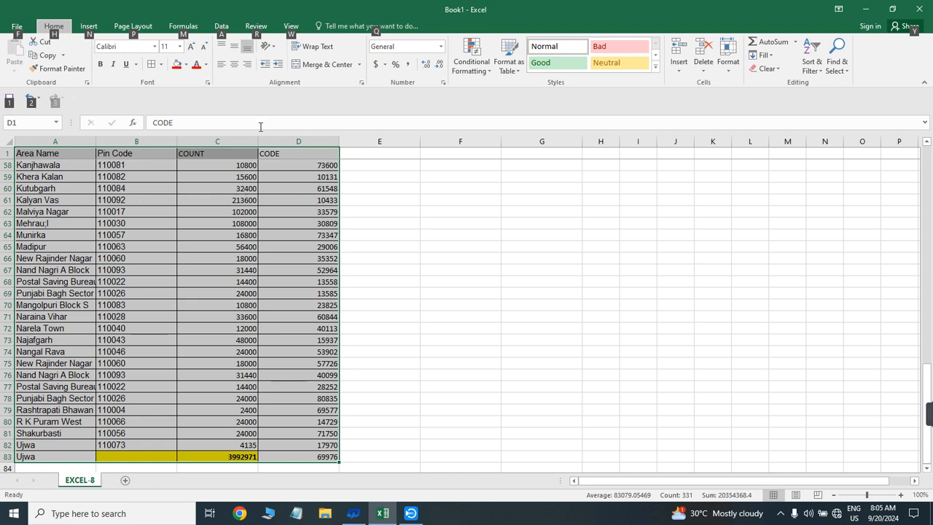
pyautogui.press('a')
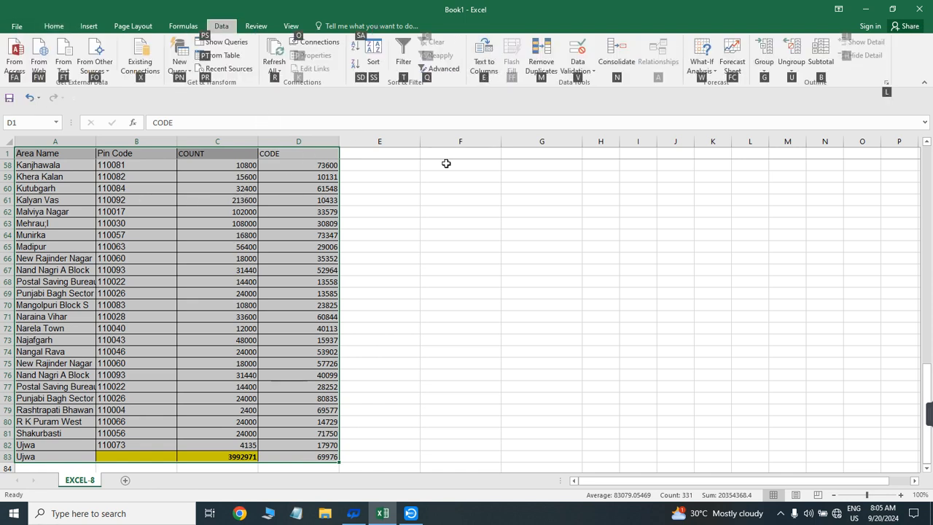
pyautogui.press('e')
pyautogui.press('Return')
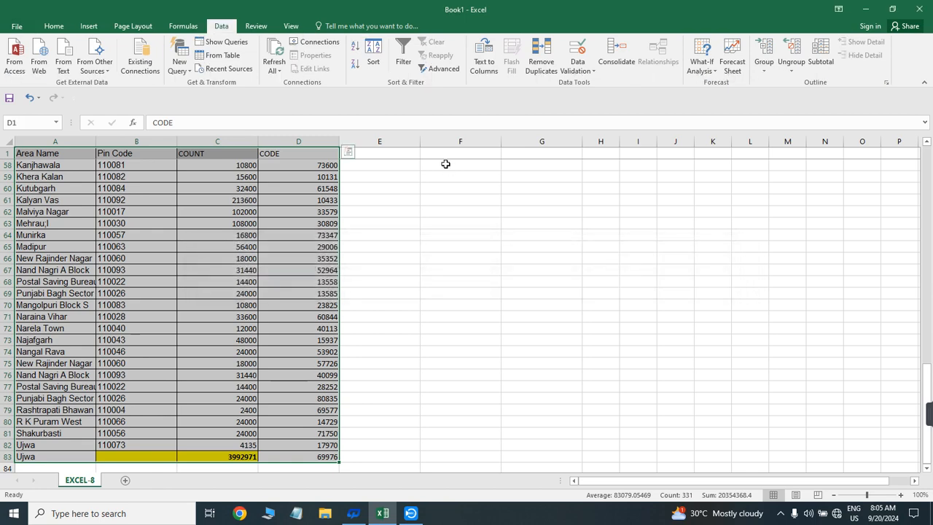
pyautogui.click(241, 210)
# Open the Text to Columns wizard for the COUNT column alone and close it without converting anything
pyautogui.click(221, 140)
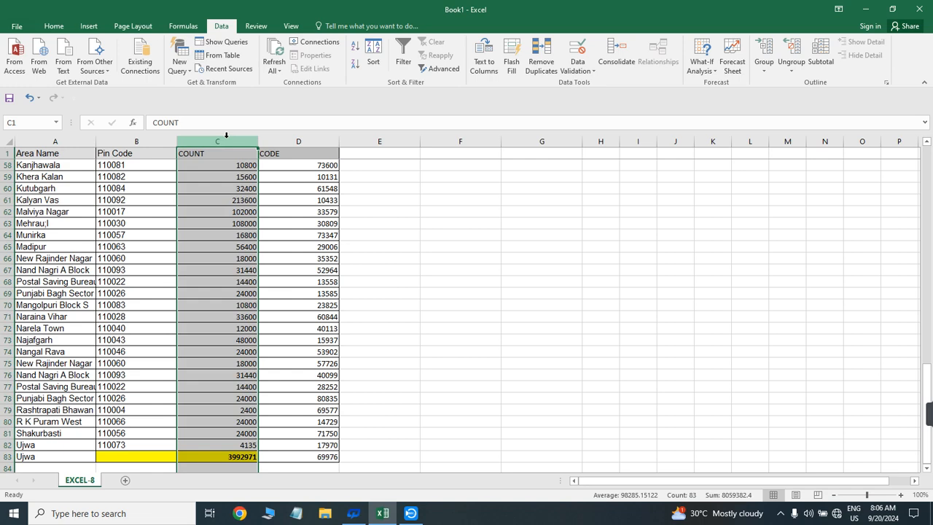
pyautogui.press('alt')
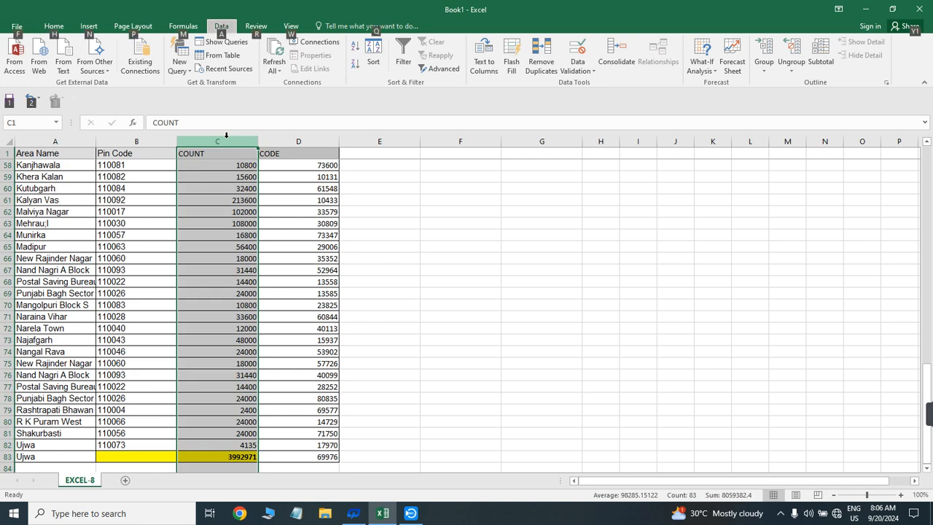
pyautogui.press('a')
pyautogui.press('e')
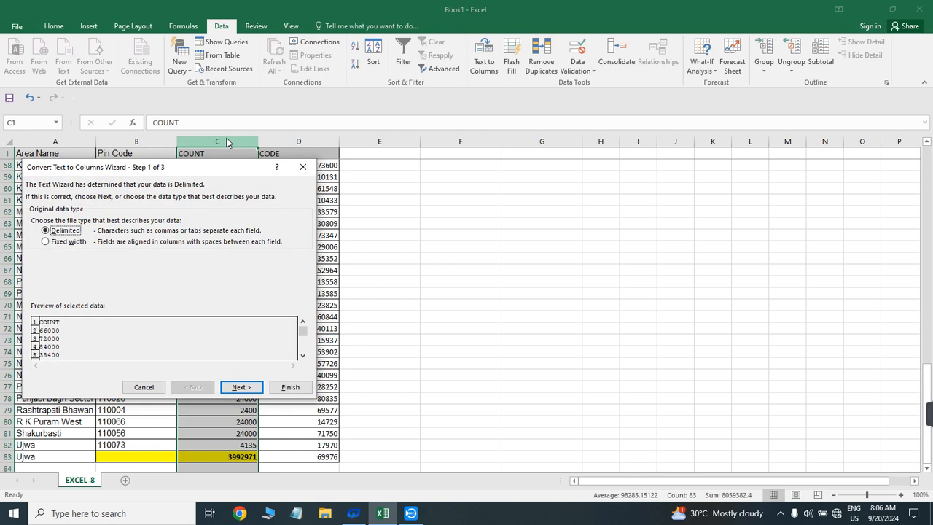
pyautogui.click(301, 170)
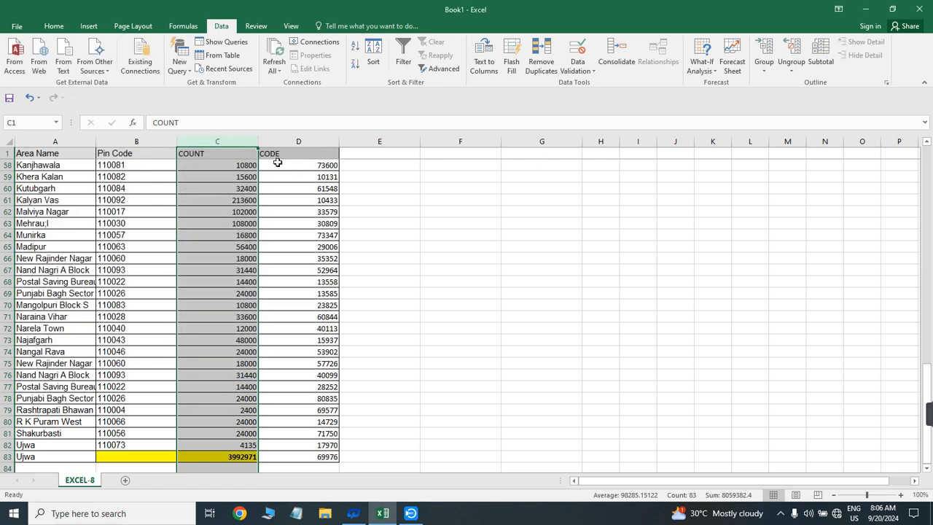
pyautogui.click(369, 166)
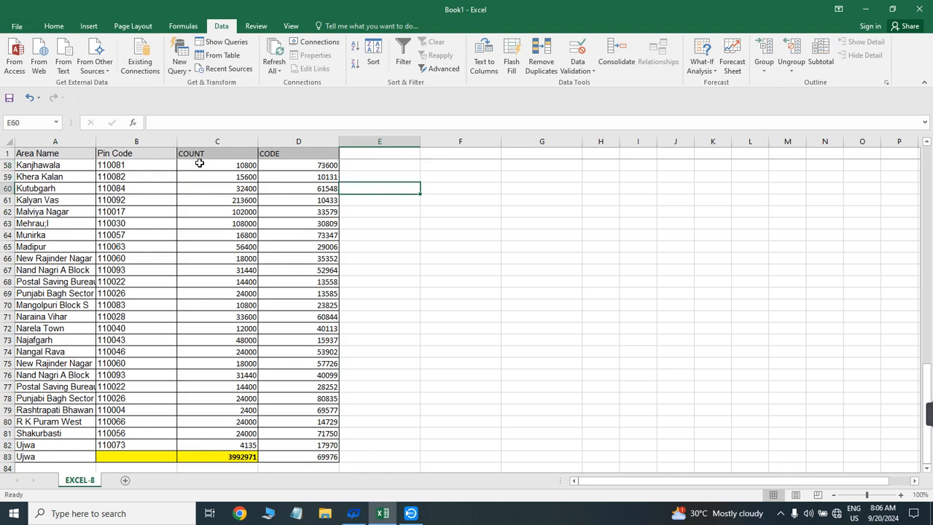
pyautogui.click(128, 166)
pyautogui.moveTo(128, 166); pyautogui.dragTo(277, 164)
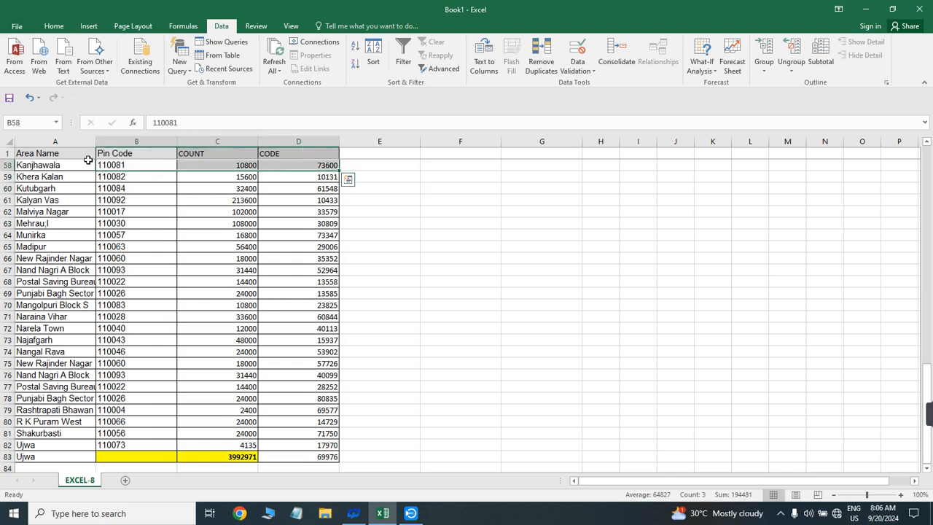
pyautogui.moveTo(58, 164); pyautogui.dragTo(328, 161)
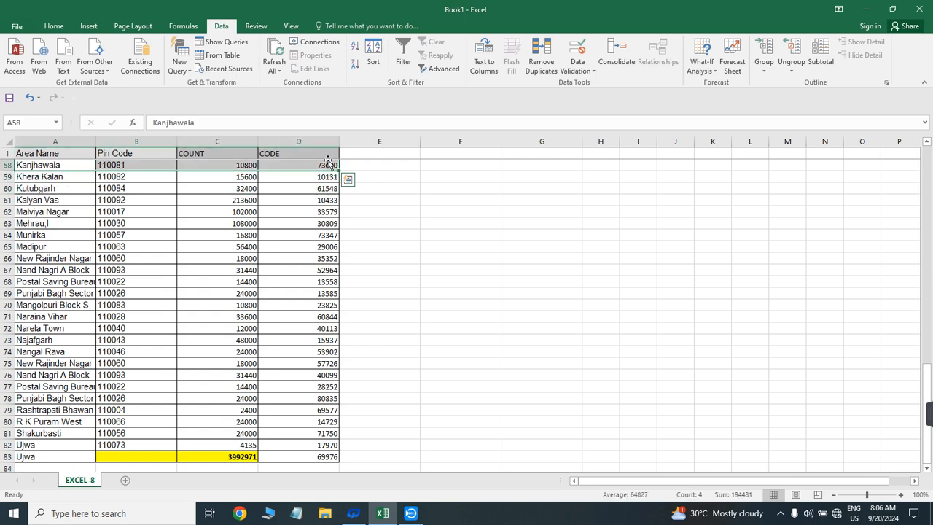
pyautogui.click(371, 161)
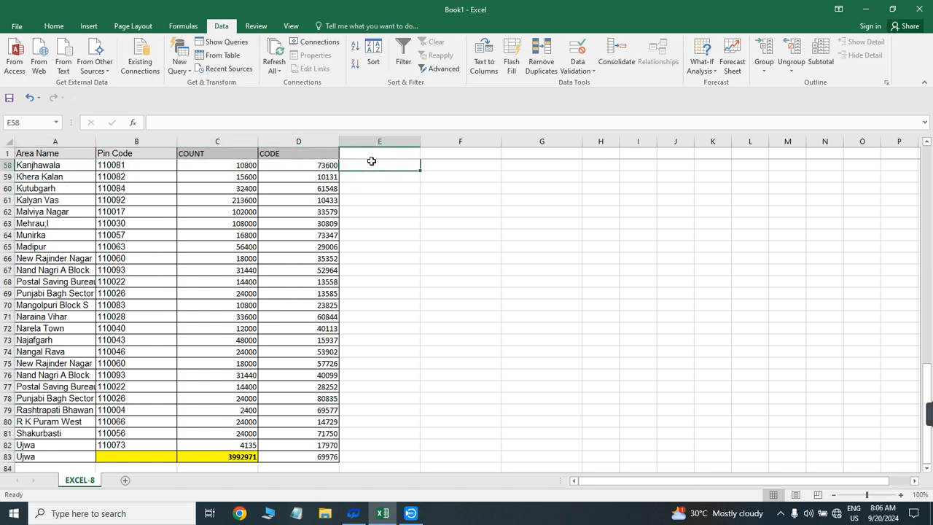
pyautogui.click(626, 258)
# Enter the formula =A2&B2&C2&D2 in cell E2 to join the first record's area name, pin code, count and code
pyautogui.moveTo(930, 386); pyautogui.dragTo(926, 149)
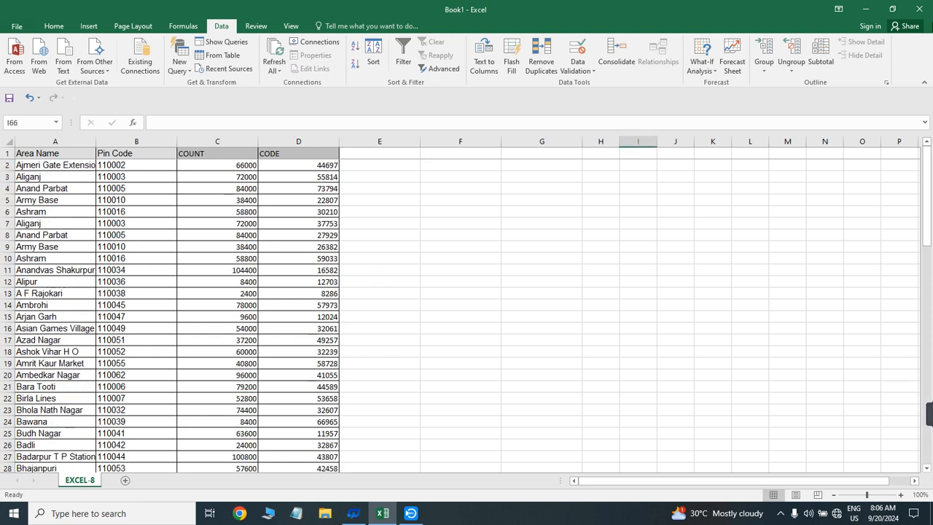
pyautogui.moveTo(375, 206); pyautogui.dragTo(367, 80)
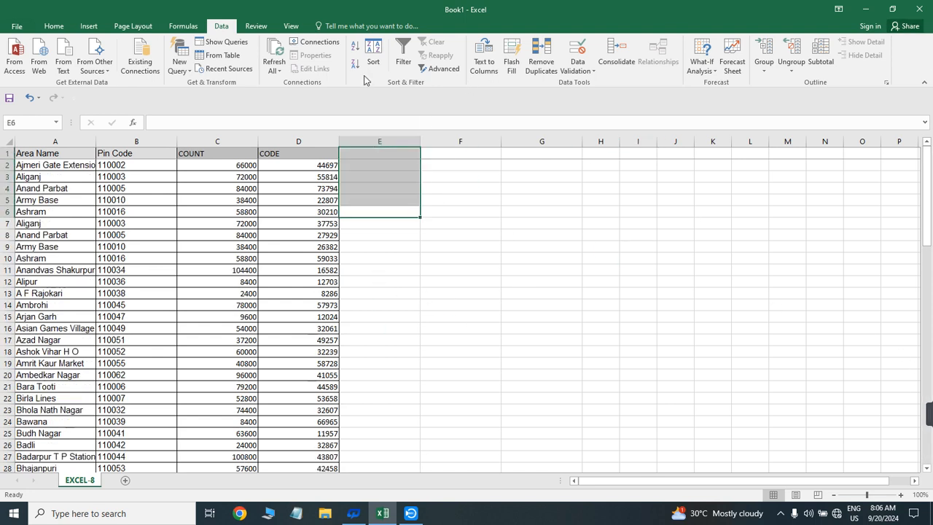
pyautogui.click(367, 163)
pyautogui.write('=')
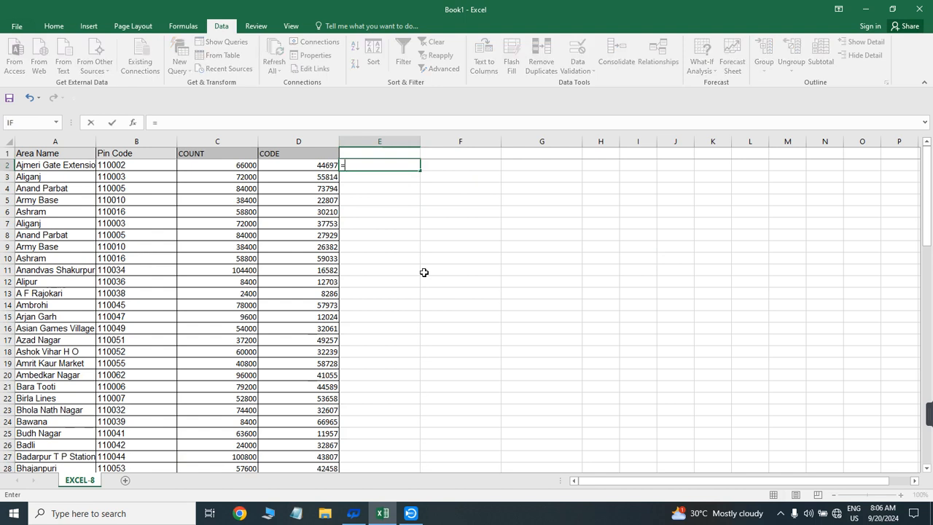
pyautogui.click(60, 166)
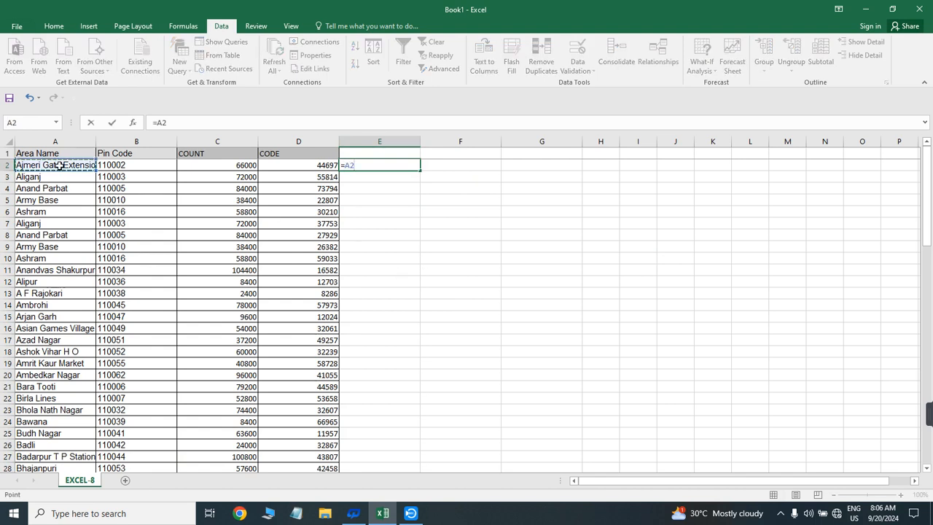
pyautogui.write('&')
pyautogui.click(123, 166)
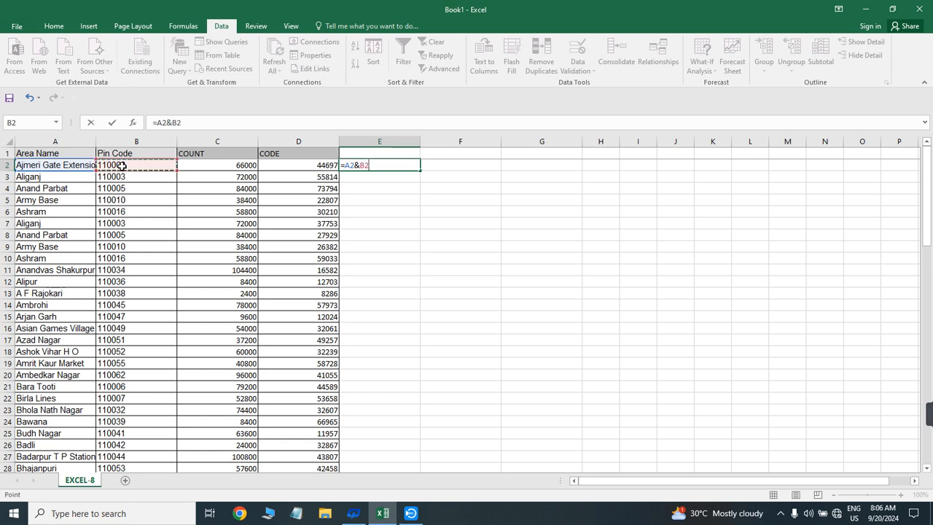
pyautogui.write('&')
pyautogui.click(216, 164)
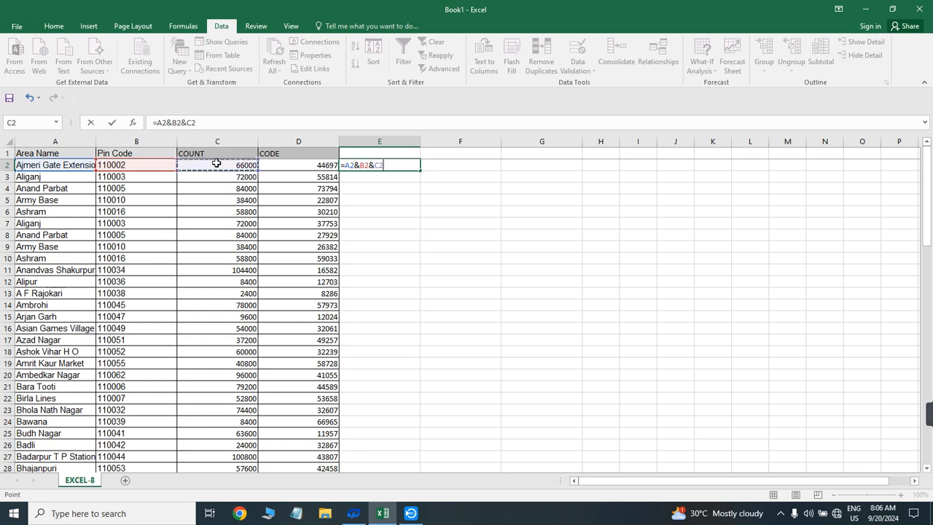
pyautogui.write('&')
pyautogui.click(291, 163)
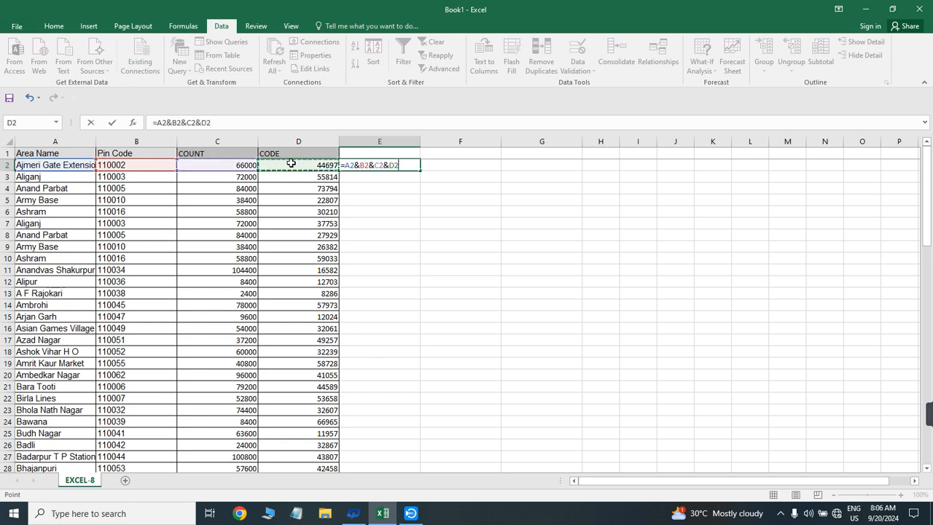
pyautogui.write(')')
pyautogui.press('Return')
pyautogui.press('Return')
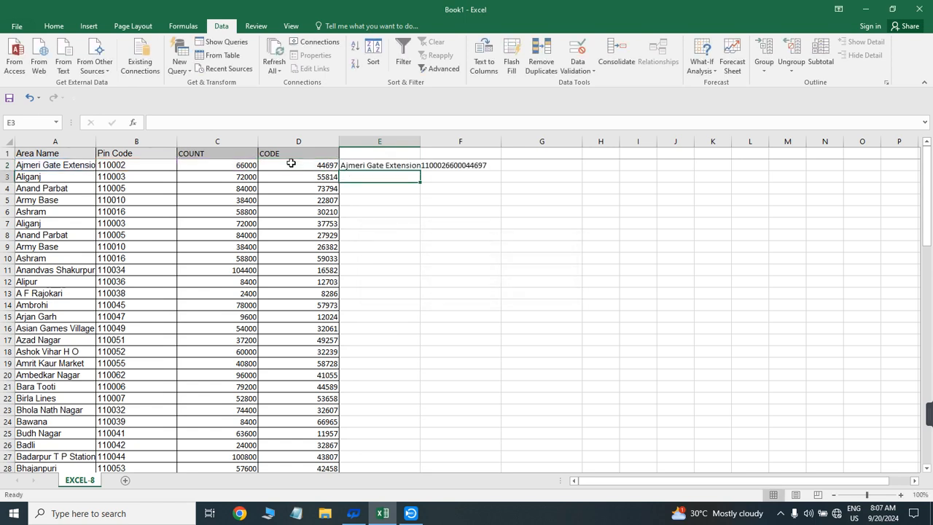
# Widen column E until the joined text in E2 fits inside the cell
pyautogui.moveTo(420, 142); pyautogui.dragTo(441, 142)
pyautogui.click(396, 197)
pyautogui.click(386, 167)
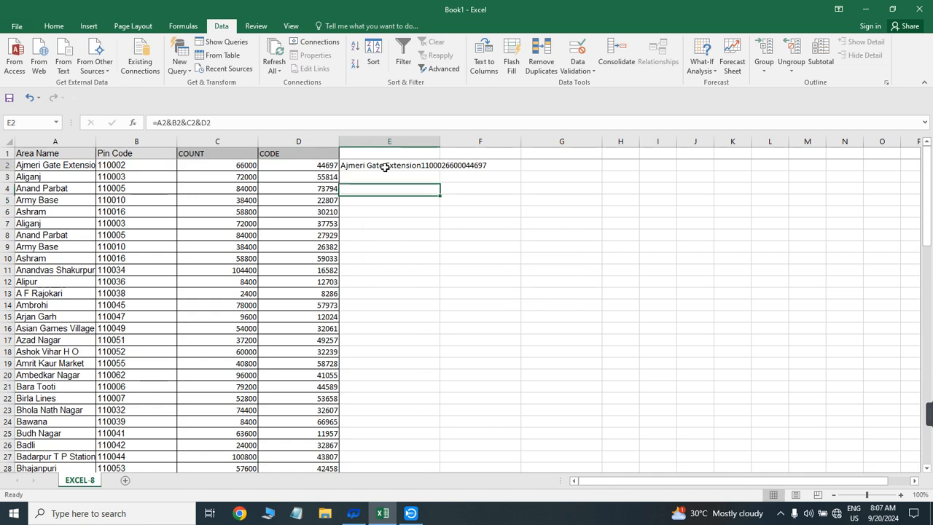
pyautogui.moveTo(441, 142); pyautogui.dragTo(502, 145)
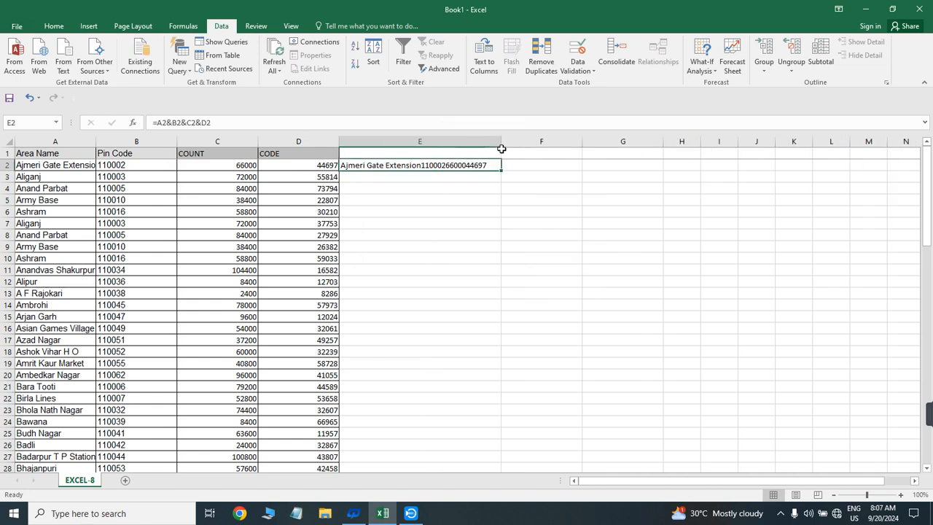
# Clear the joining formula from cell E2
pyautogui.click(387, 210)
pyautogui.click(400, 165)
pyautogui.press('Delete')
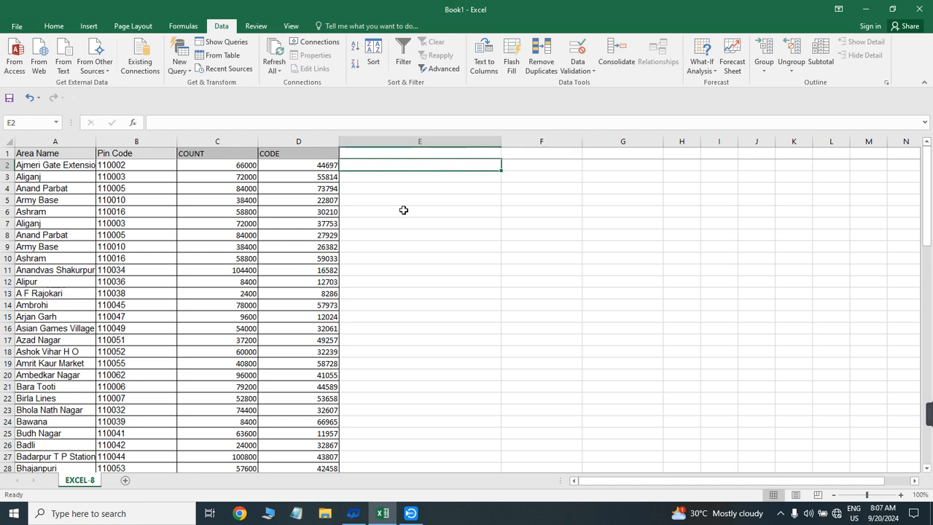
# Enter =CONCATENATE(A2," ",B2," ",C2," ",D2," ") in E2 to join the first record with spaces between its fields
pyautogui.write('=CON')
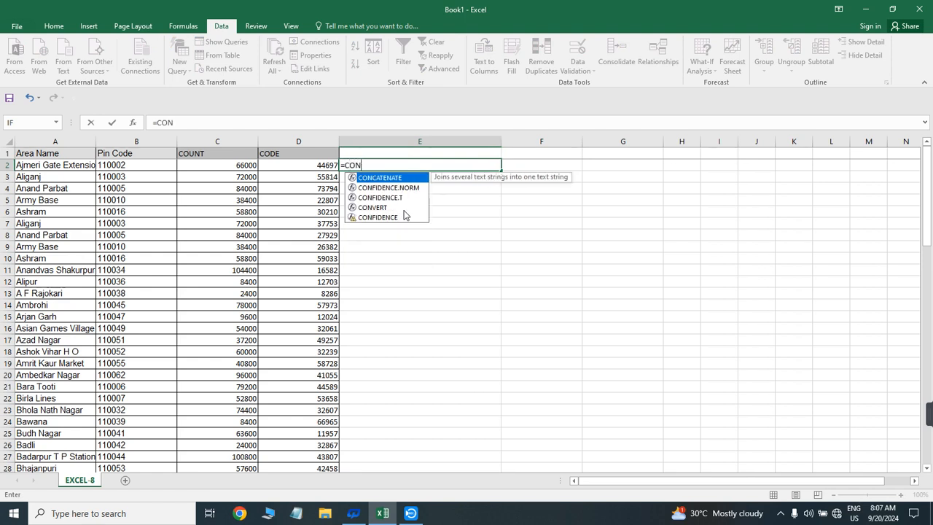
pyautogui.press('Tab')
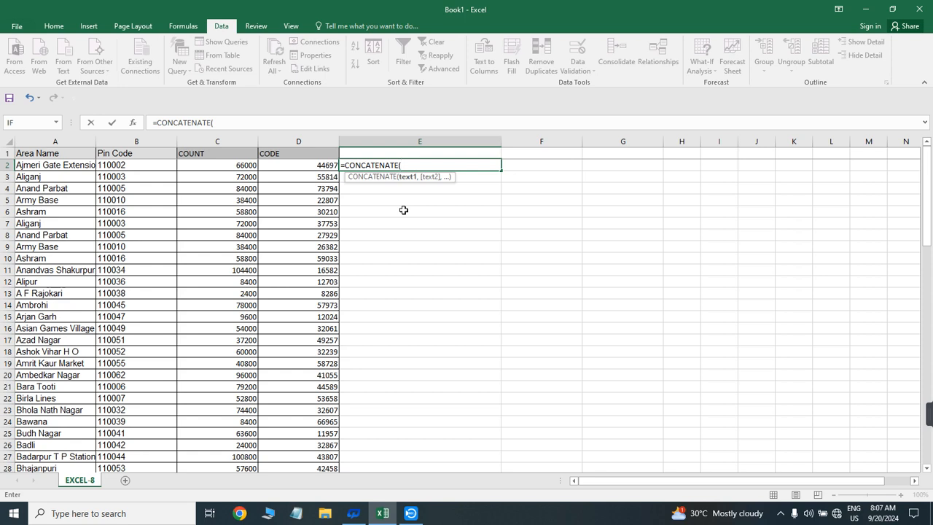
pyautogui.click(62, 165)
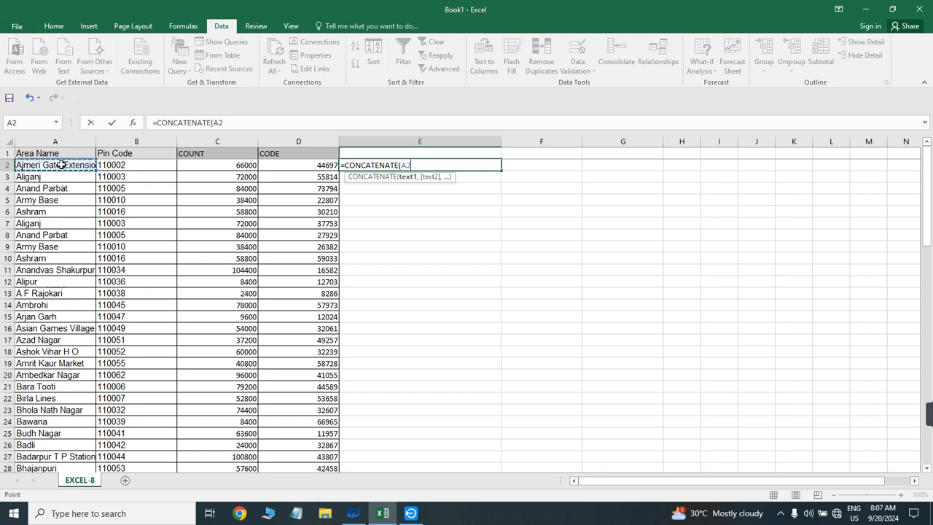
pyautogui.write(',')
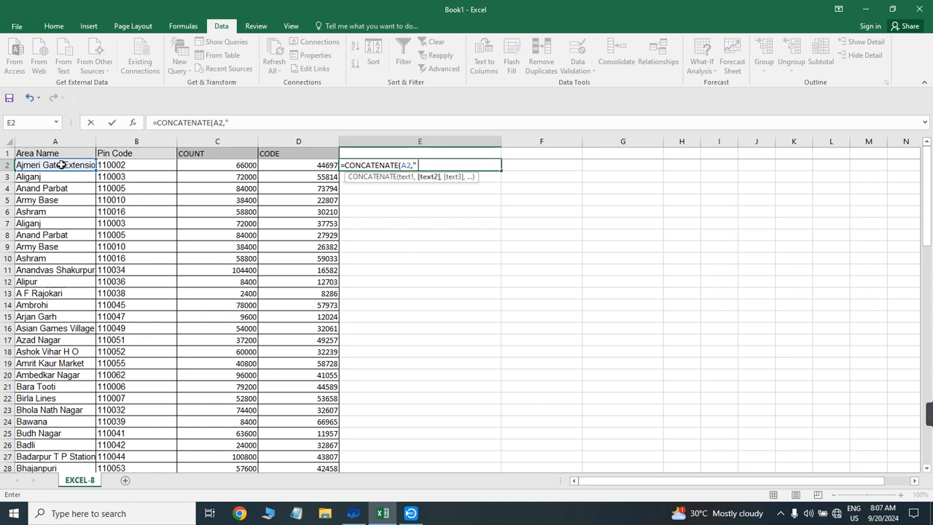
pyautogui.write(',')
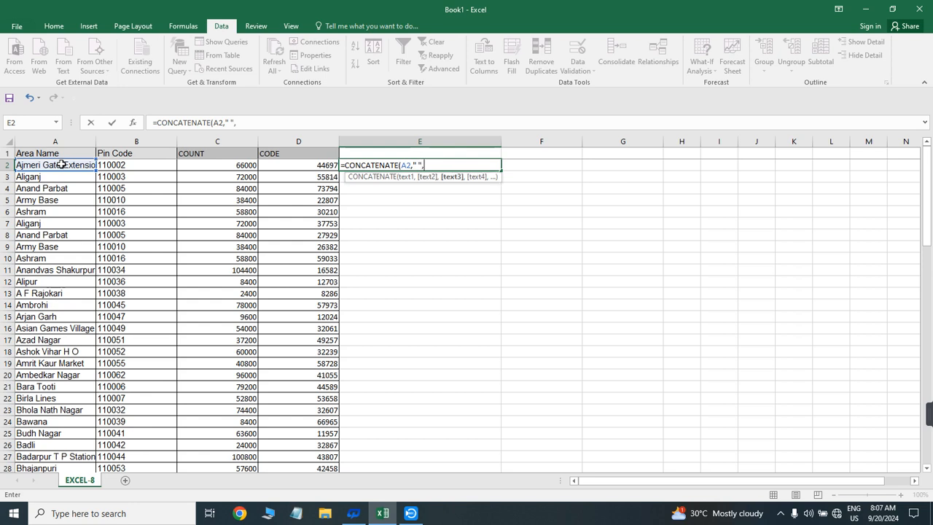
pyautogui.click(123, 168)
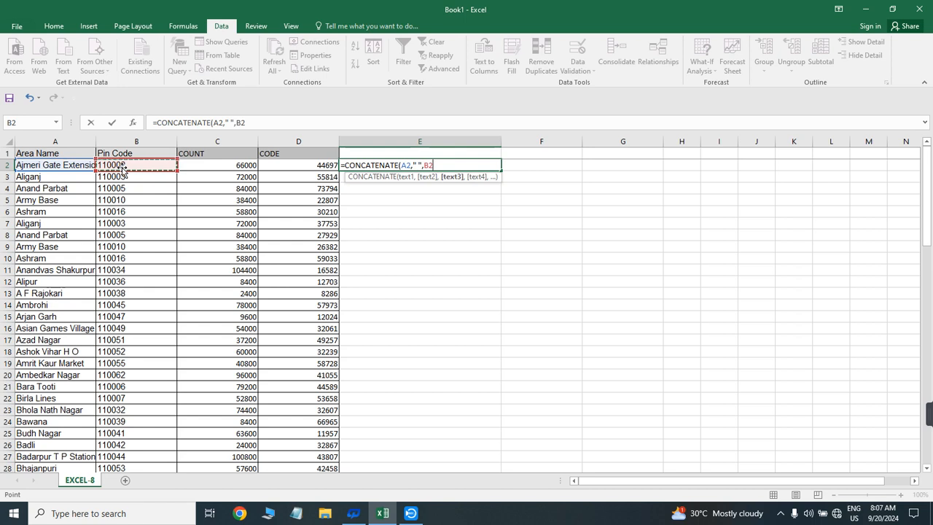
pyautogui.write('," "')
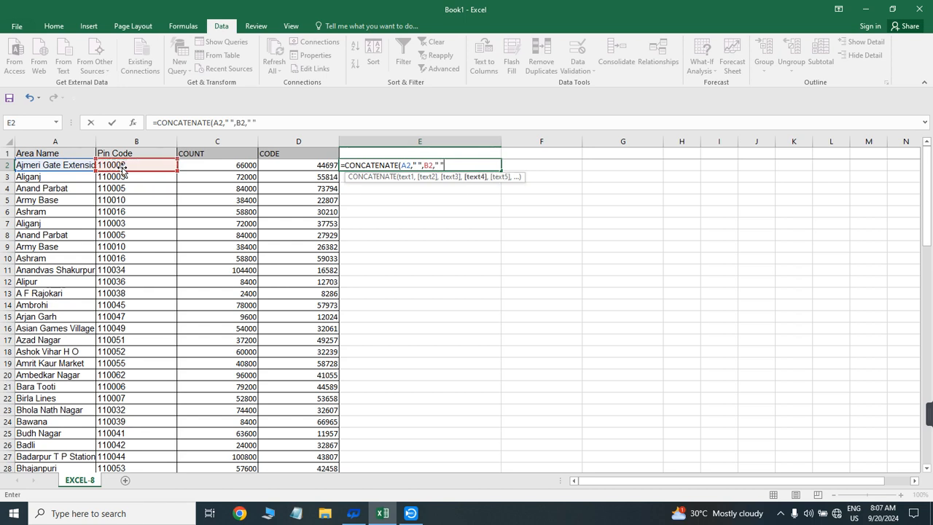
pyautogui.write(',')
pyautogui.click(205, 165)
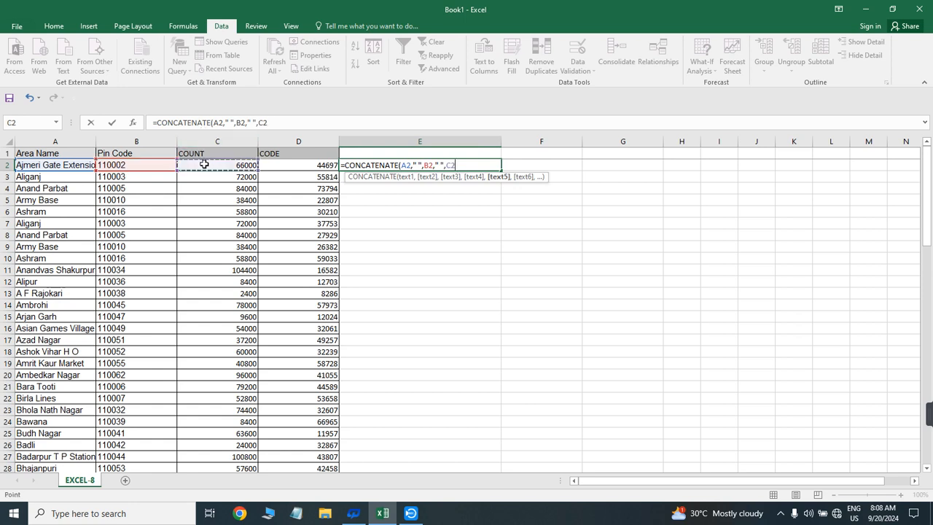
pyautogui.write(',')
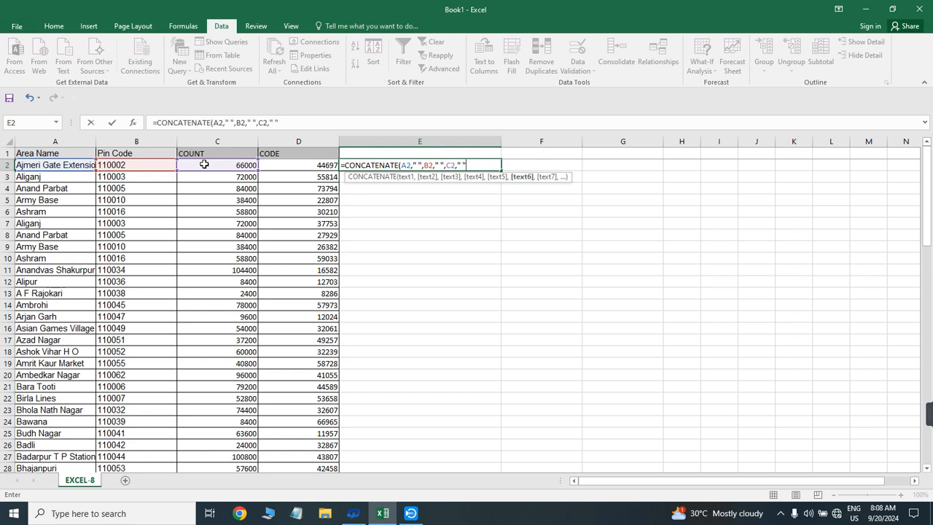
pyautogui.press('BackSpace')
pyautogui.write(',')
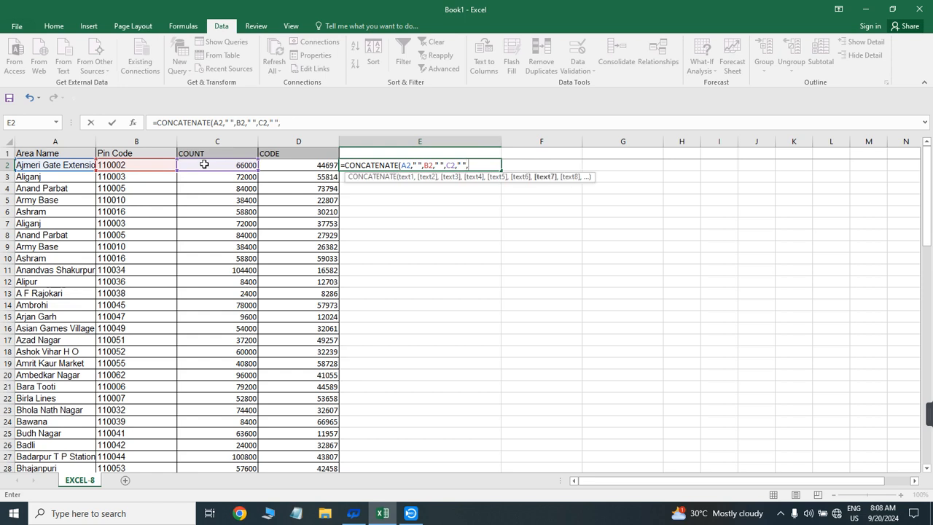
pyautogui.click(311, 167)
pyautogui.write(',')
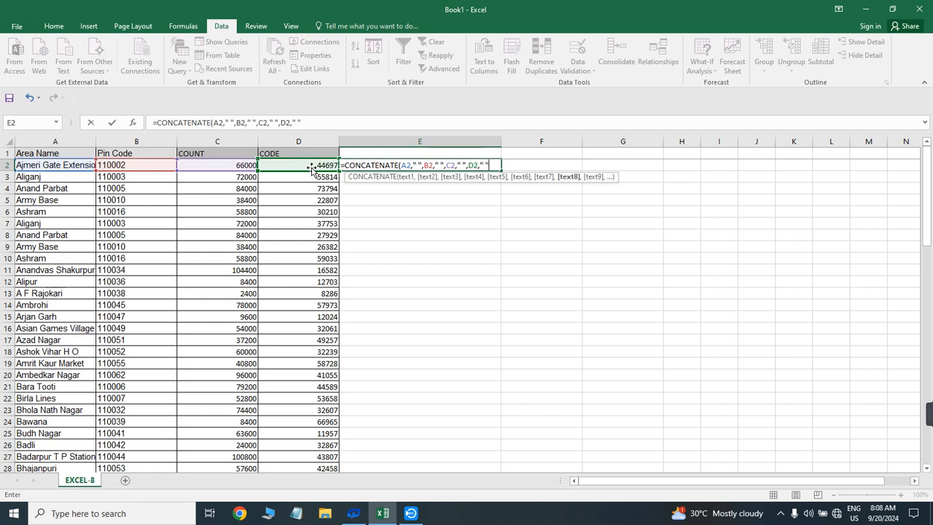
pyautogui.write('" ")')
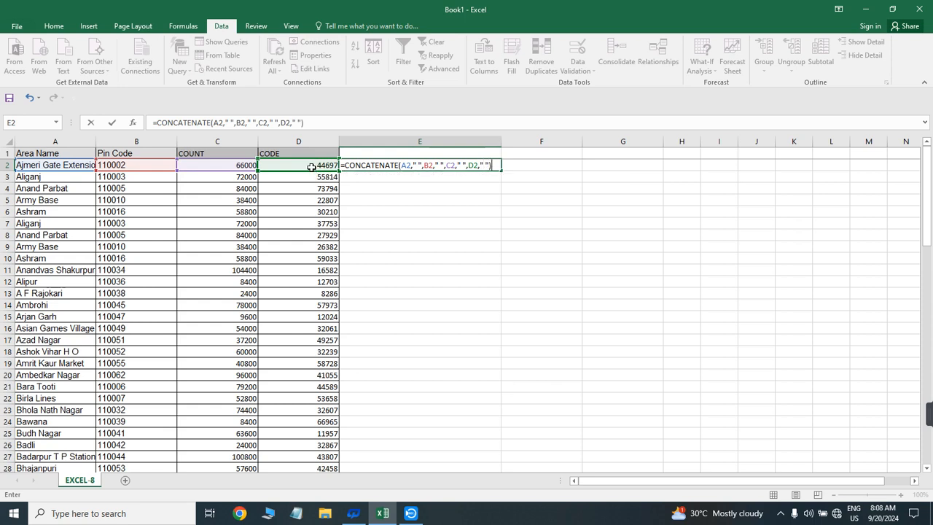
pyautogui.press('Return')
# Fill the CONCATENATE formula from E2 down to E83 and return to the first record
pyautogui.hotkey('ctrl', 'End')
pyautogui.hotkey('ctrl', 'shift', 'Up')
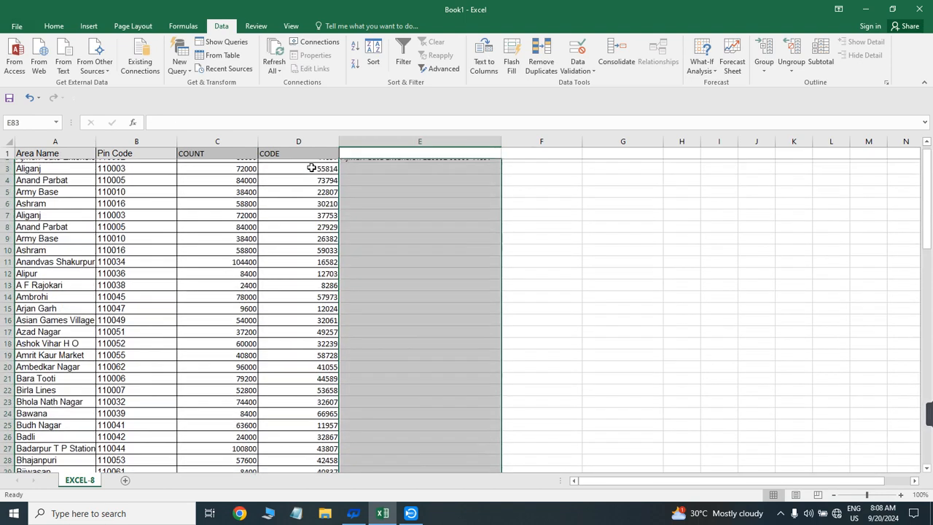
pyautogui.hotkey('ctrl', 'd')
pyautogui.hotkey('ctrl', 'Up')
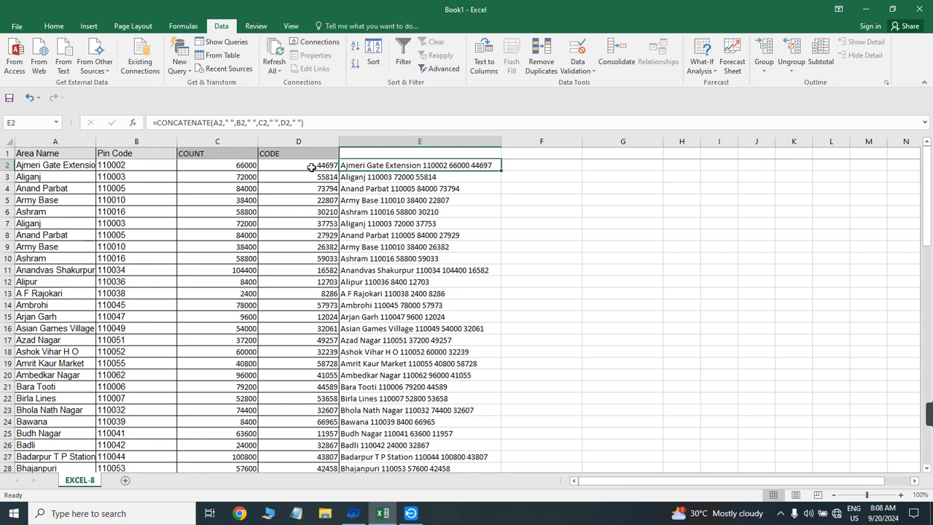
# Replace the formulas in E2:E83 with their plain values
pyautogui.hotkey('ctrl', 'shift', 'Down')
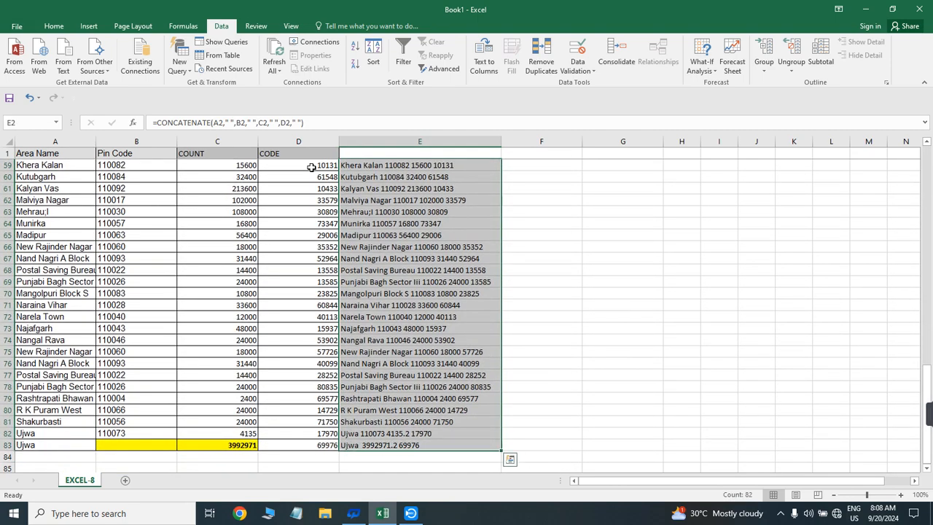
pyautogui.hotkey('ctrl', 'c')
pyautogui.hotkey('alt', 'e')
pyautogui.press('s')
pyautogui.press('v')
pyautogui.press('Return')
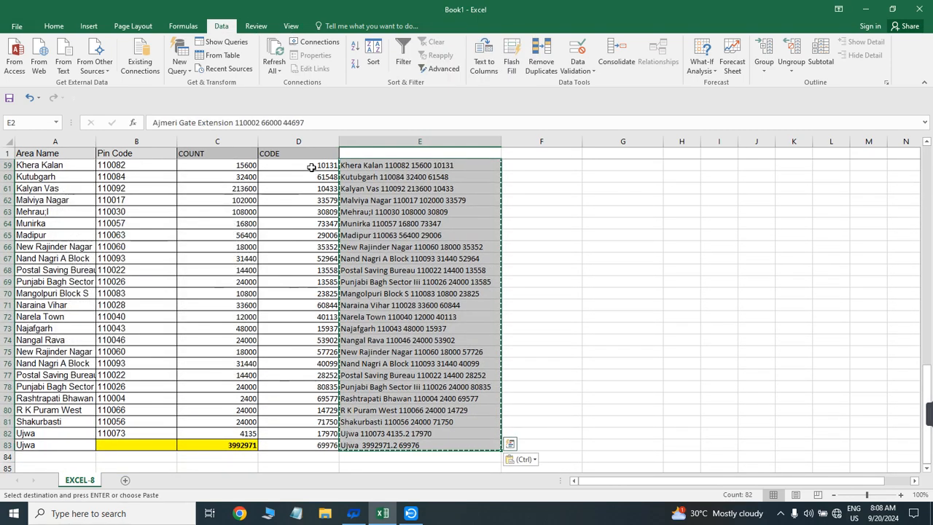
# Move the joined text from E2:E83 into column F, starting at cell F2
pyautogui.press('Up')
pyautogui.press('Down')
pyautogui.hotkey('ctrl', 'shift', 'Down')
pyautogui.press('Up')
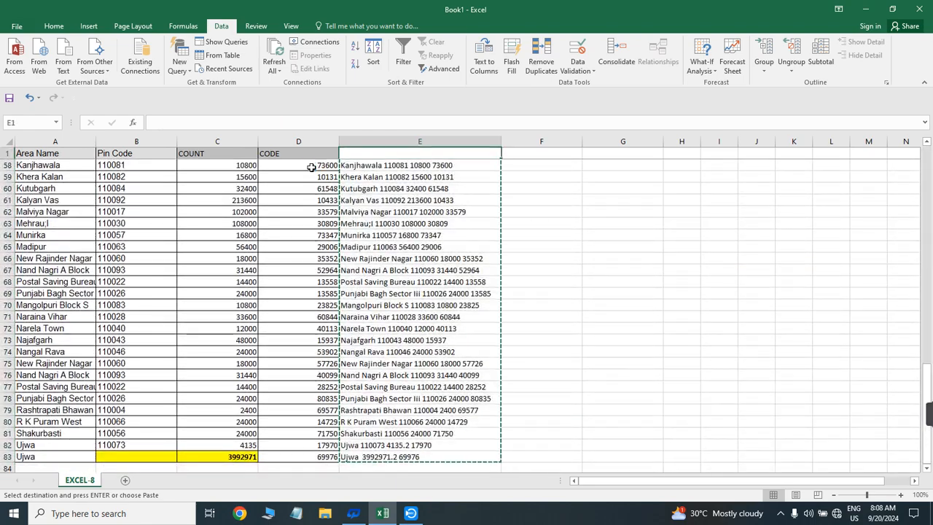
pyautogui.press('Down')
pyautogui.press('Right')
pyautogui.hotkey('ctrl', 'v')
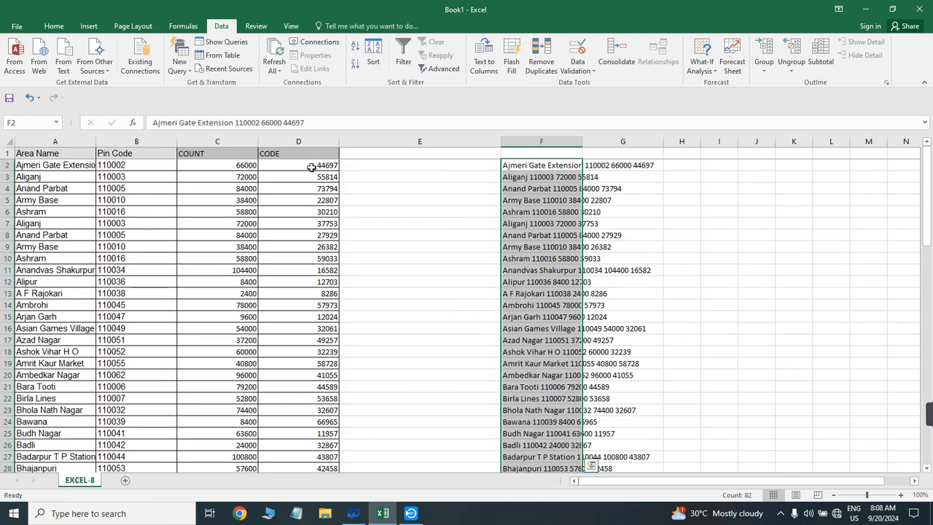
# Enter the heading DATA in cell F1 above the joined text
pyautogui.press('Up')
pyautogui.press('Down')
pyautogui.hotkey('ctrl', 'shift', 'Down')
pyautogui.press('Up')
pyautogui.write('S')
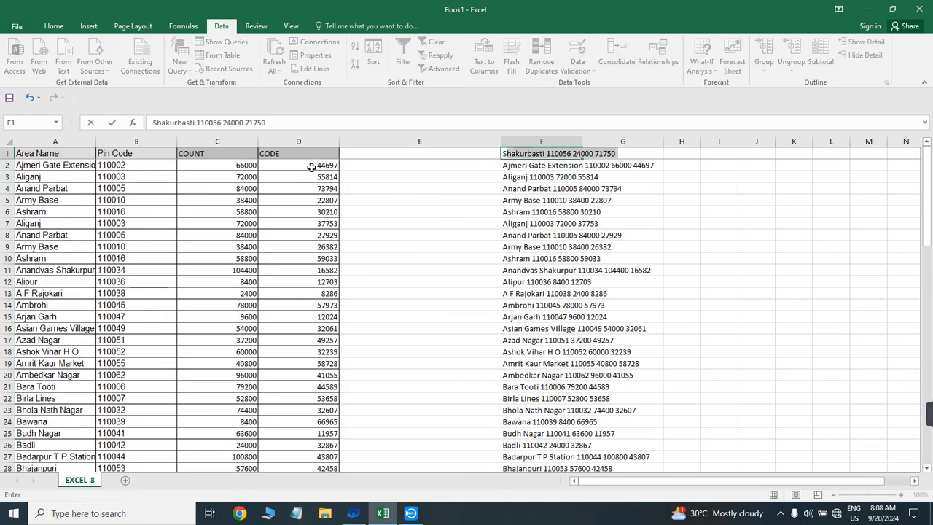
pyautogui.hotkey('ctrl', 'Return')
pyautogui.write('DATA')
pyautogui.press('Return')
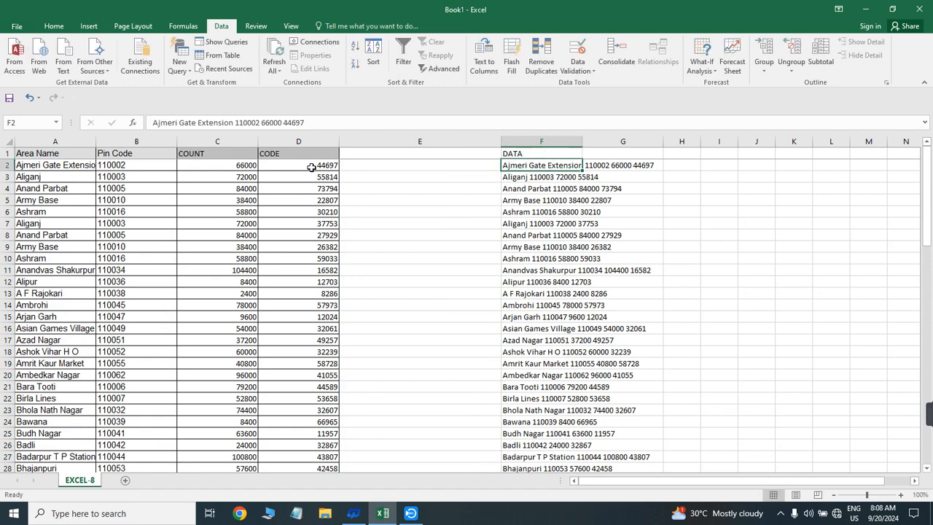
# Start Text to Columns on F1:F83 as Fixed width, look at the final wizard stage and return to the column-break stage
pyautogui.press('Up')
pyautogui.hotkey('ctrl', 'shift', 'Down')
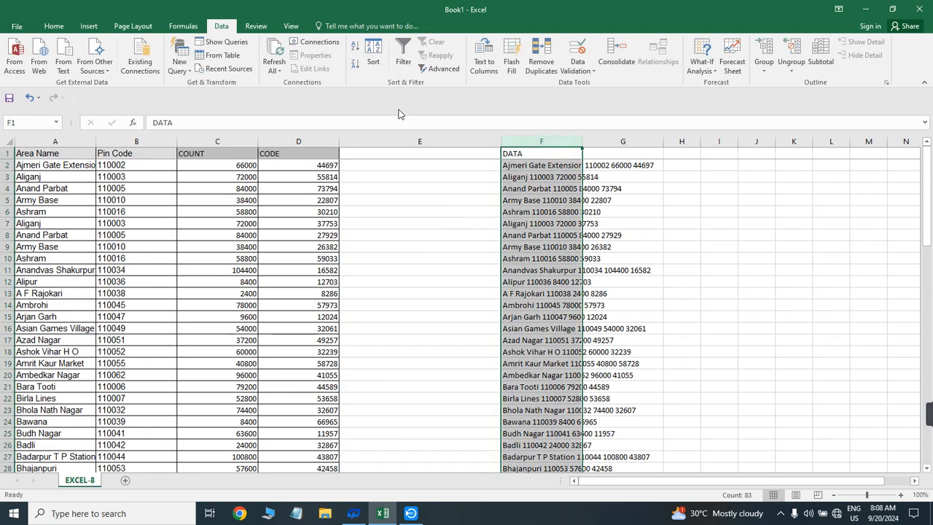
pyautogui.click(485, 73)
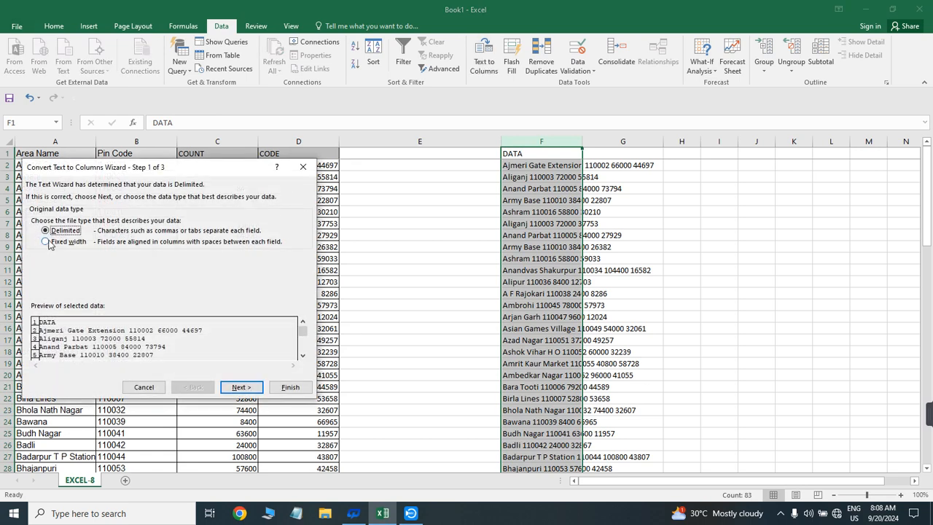
pyautogui.click(47, 243)
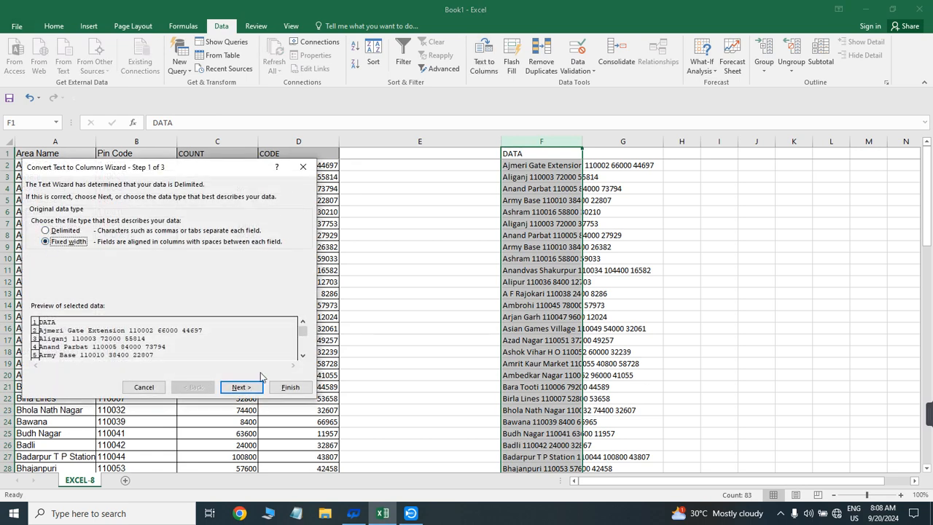
pyautogui.click(241, 387)
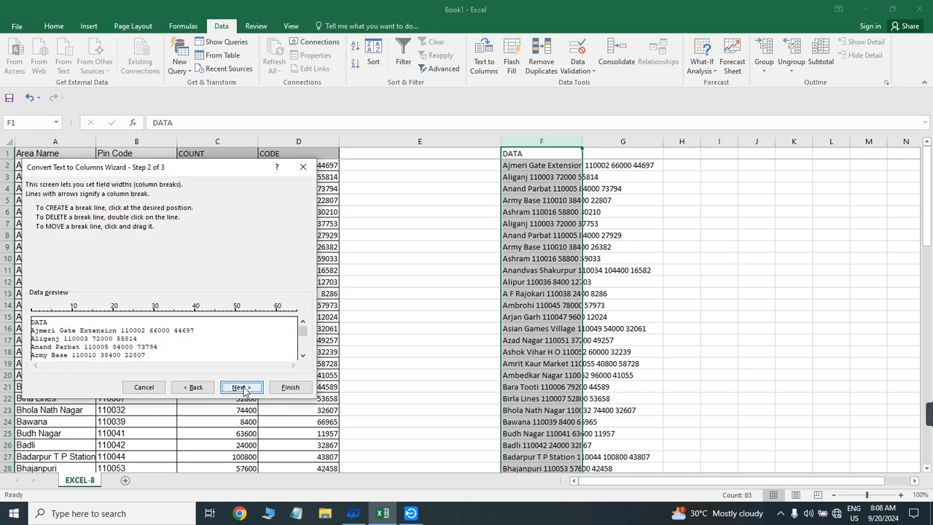
pyautogui.click(241, 387)
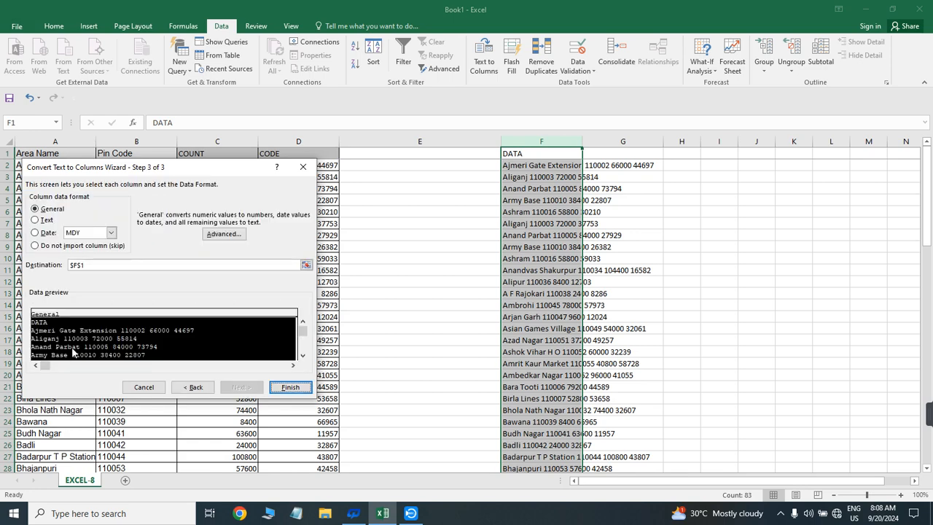
pyautogui.click(198, 391)
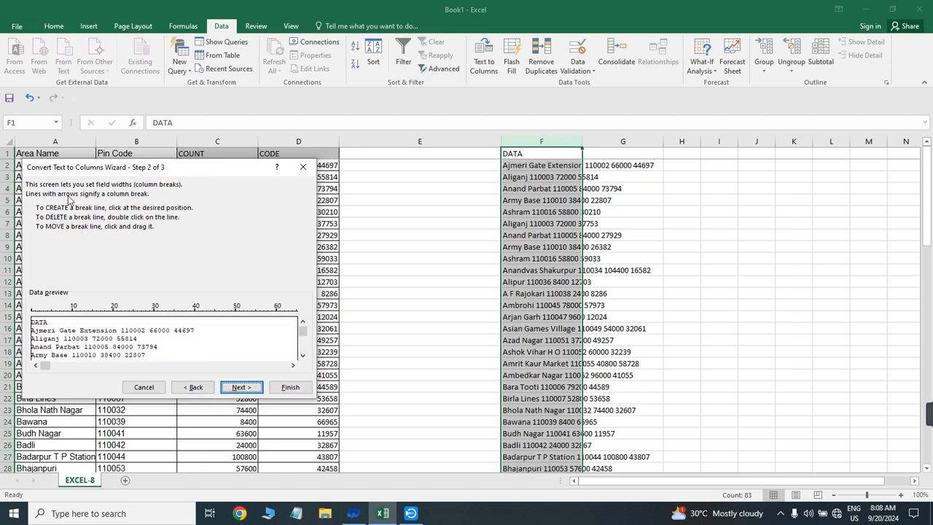
# Place fixed-width column breaks at about positions 8, 17, 23 and 30 in the data preview
pyautogui.click(60, 323)
pyautogui.moveTo(60, 317); pyautogui.dragTo(65, 319)
pyautogui.click(102, 318)
pyautogui.click(153, 314)
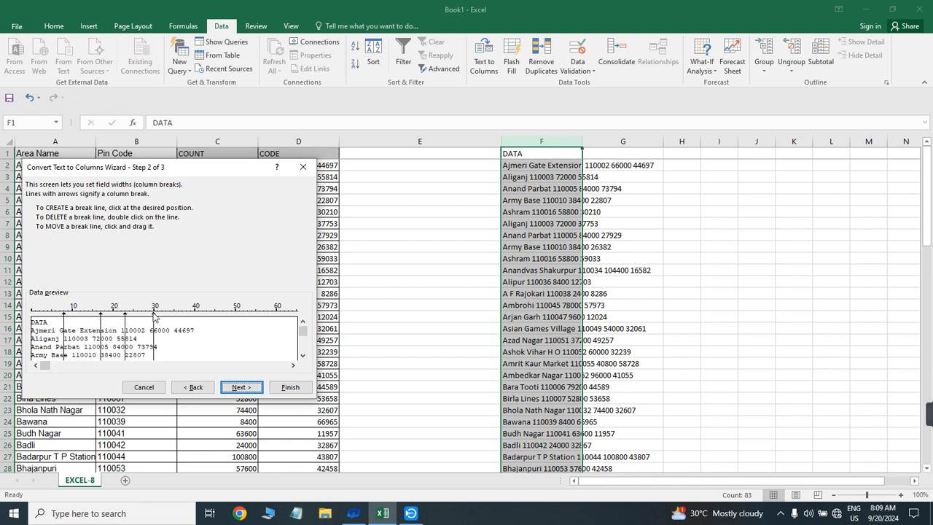
# Remove all column breaks except the one at about position 8 and finish splitting the DATA column
pyautogui.doubleClick(154, 315)
pyautogui.click(98, 314)
pyautogui.click(101, 316)
pyautogui.moveTo(127, 317)
pyautogui.mouseDown()
pyautogui.moveTo(53, 318)
pyautogui.moveTo(64, 323)
pyautogui.mouseUp()
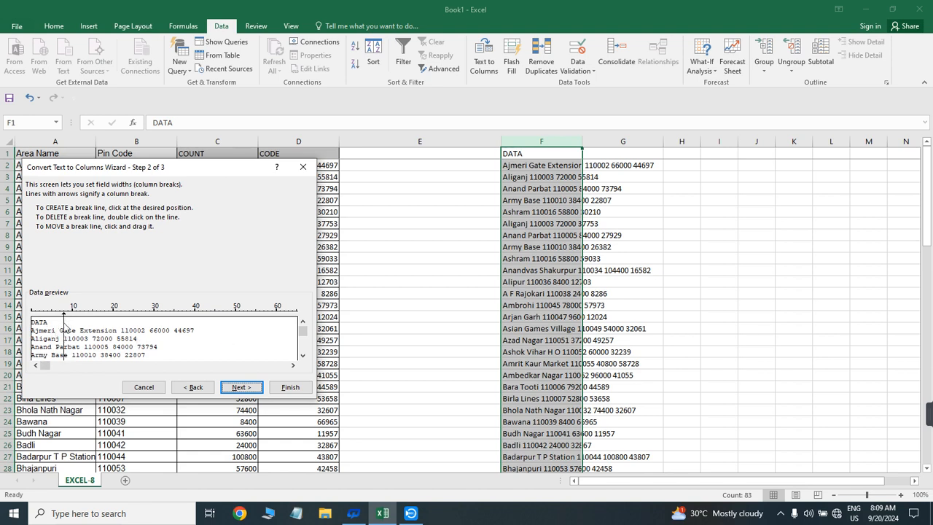
pyautogui.click(243, 388)
pyautogui.click(290, 387)
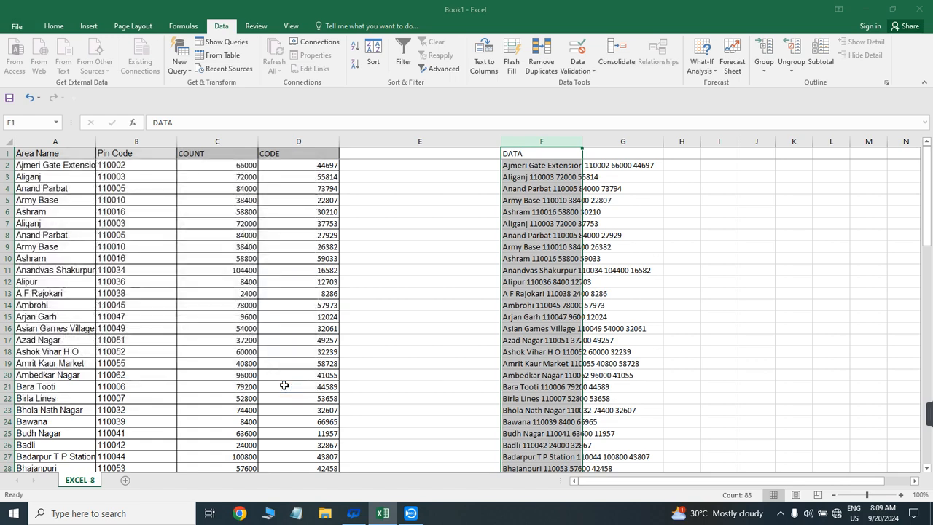
# Review the split text in columns F and G and delete it together with the DATA heading
pyautogui.click(543, 175)
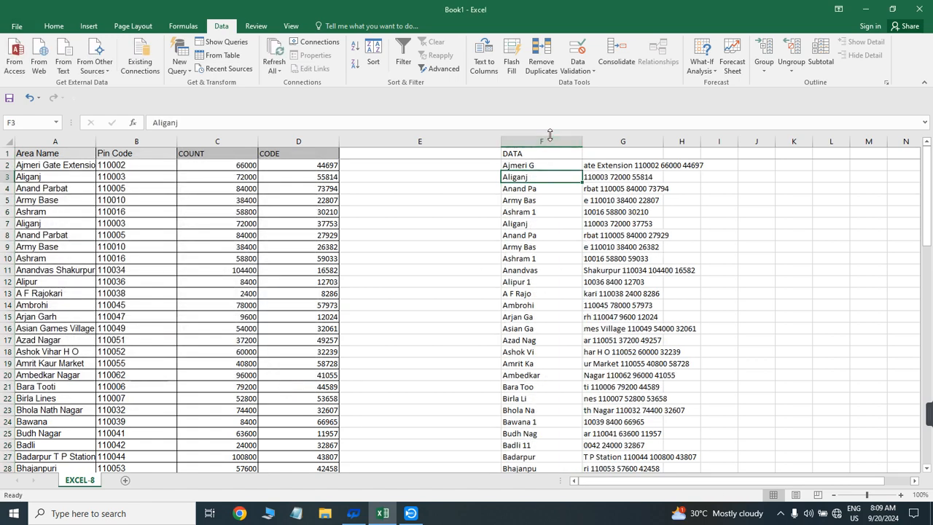
pyautogui.click(543, 165)
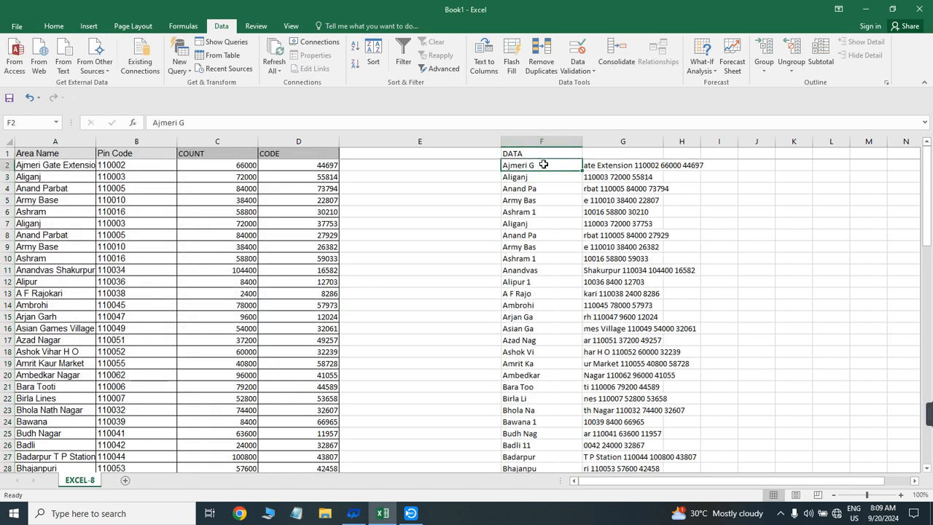
pyautogui.hotkey('ctrl', 'Down')
pyautogui.hotkey('ctrl', 'Up')
pyautogui.press('Right')
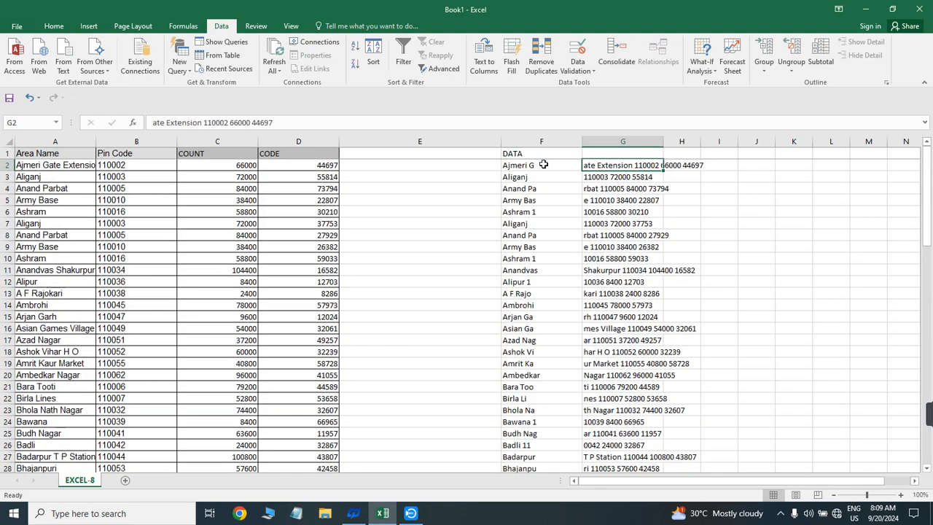
pyautogui.press('Left')
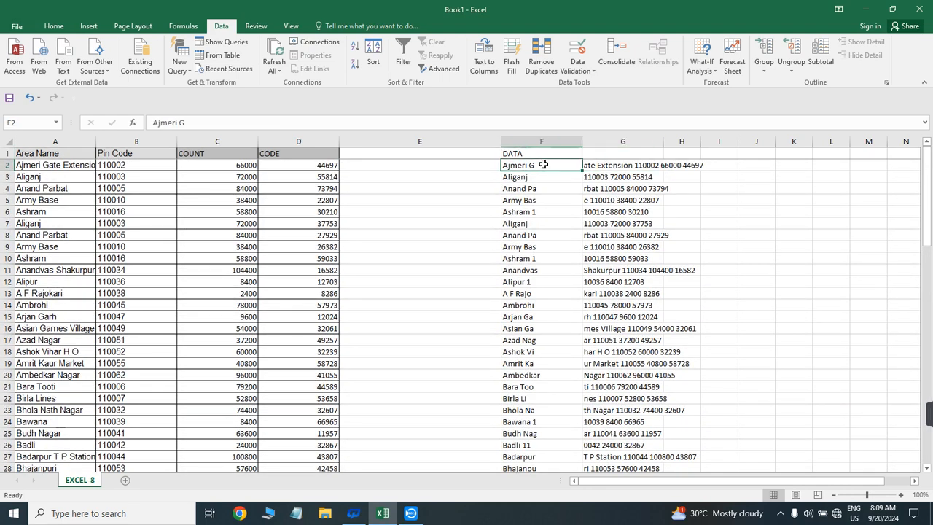
pyautogui.press('Up')
pyautogui.hotkey('ctrl', 'shift', 'Down')
pyautogui.hotkey('shift', 'Right')
pyautogui.press('Delete')
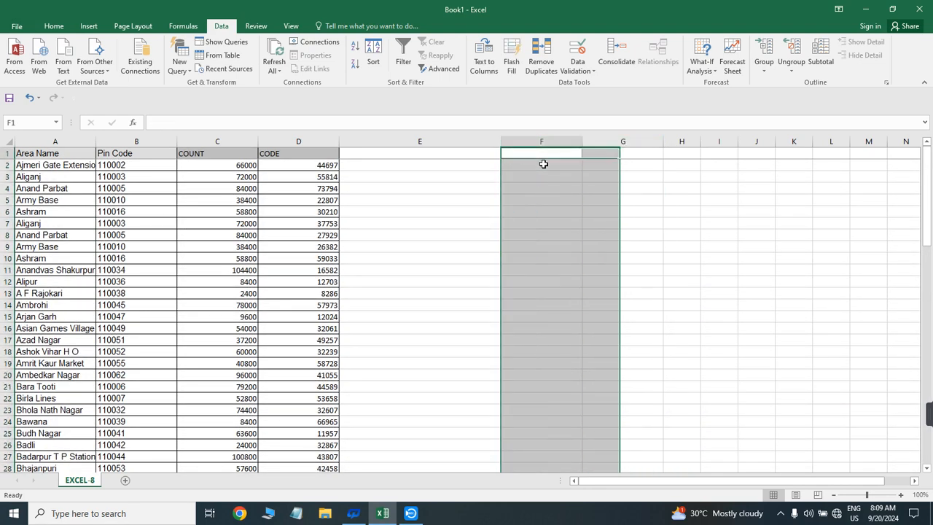
# Enter the heading CONT in cell F1
pyautogui.press('Left')
pyautogui.press('Right')
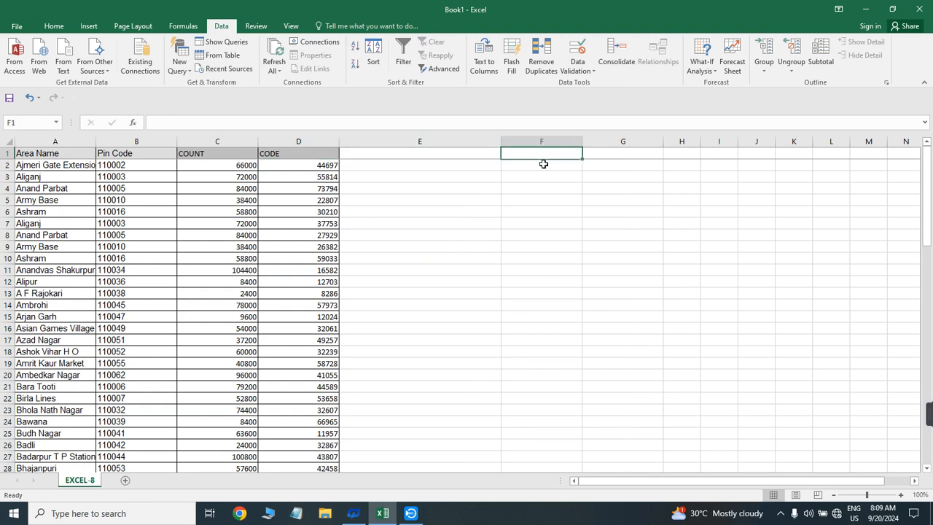
pyautogui.write('CONDT')
pyautogui.press('Return')
pyautogui.press('Up')
pyautogui.write('CONT')
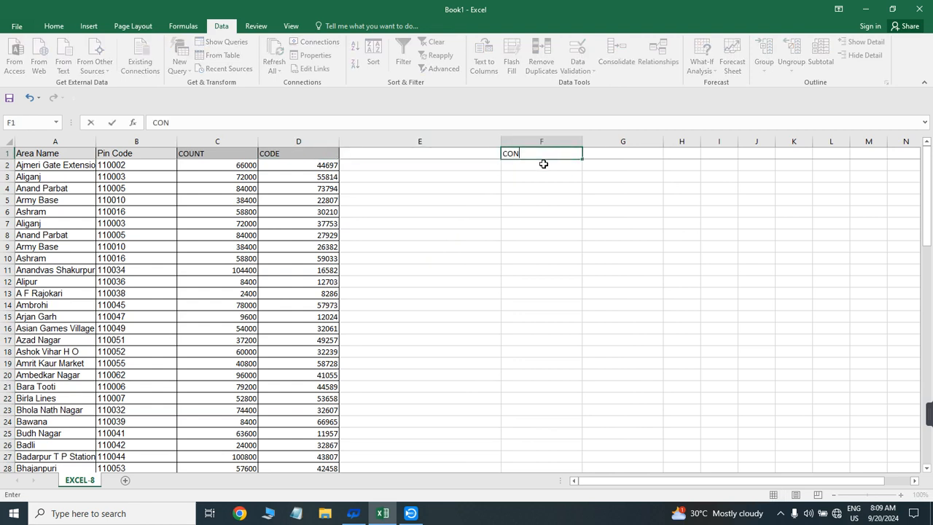
pyautogui.press('Return')
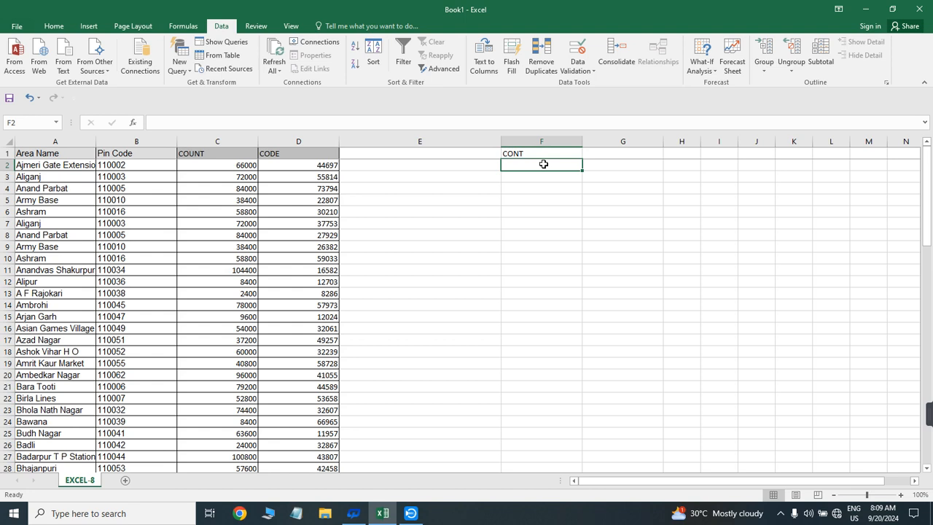
# Enter the country code 91 in F2 and fill it down to F25
pyautogui.write('91')
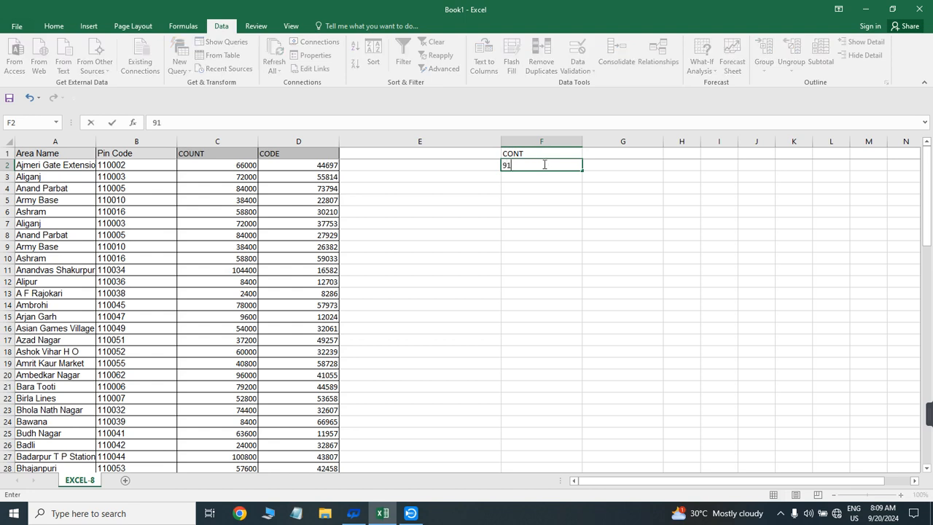
pyautogui.press('Return')
pyautogui.press('Up')
pyautogui.hotkey('shift', 'Down')
pyautogui.hotkey('shift', 'Down')
pyautogui.hotkey('shift', 'Down')
pyautogui.hotkey('shift', 'Down')
pyautogui.hotkey('shift', 'Down')
pyautogui.hotkey('shift', 'Down')
pyautogui.hotkey('shift', 'Down')
pyautogui.hotkey('shift', 'Down')
pyautogui.hotkey('shift', 'Down')
pyautogui.hotkey('shift', 'Down')
pyautogui.hotkey('shift', 'Down')
pyautogui.hotkey('shift', 'Down')
pyautogui.hotkey('shift', 'Down')
pyautogui.hotkey('shift', 'Down')
pyautogui.hotkey('shift', 'Down')
pyautogui.hotkey('shift', 'Down')
pyautogui.hotkey('shift', 'Down')
pyautogui.hotkey('shift', 'Down')
pyautogui.hotkey('shift', 'Down')
pyautogui.hotkey('shift', 'Down')
pyautogui.hotkey('shift', 'Down')
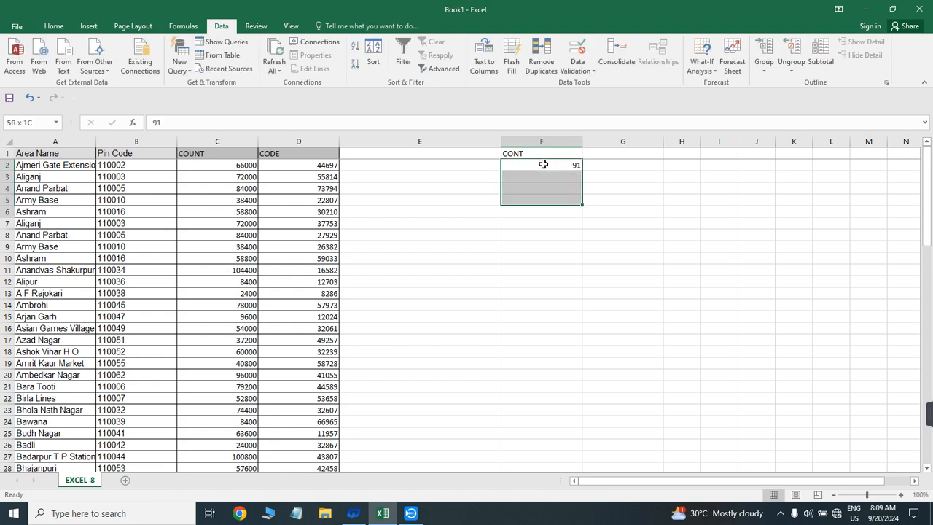
pyautogui.hotkey('ctrl', 'd')
pyautogui.click(543, 164)
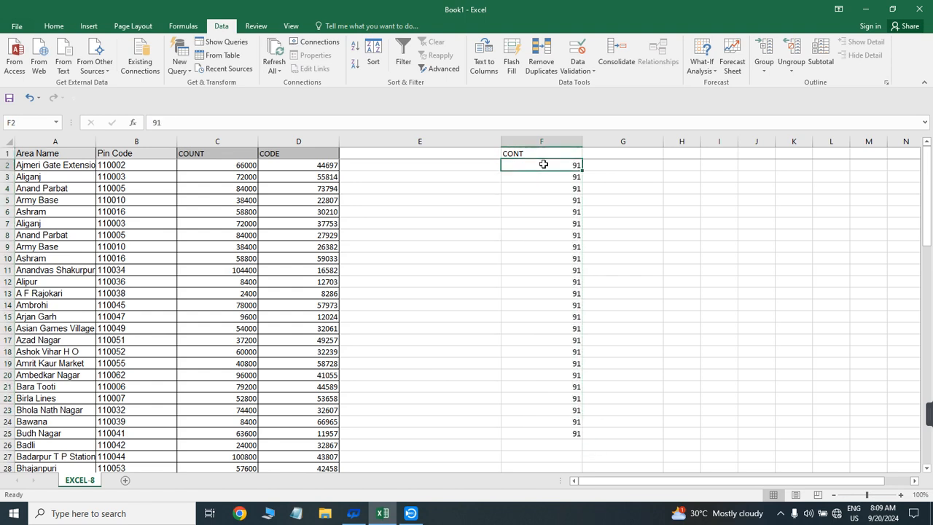
# Enter a sample phone number in G2 and fill it down to G25
pyautogui.press('Right')
pyautogui.write('88')
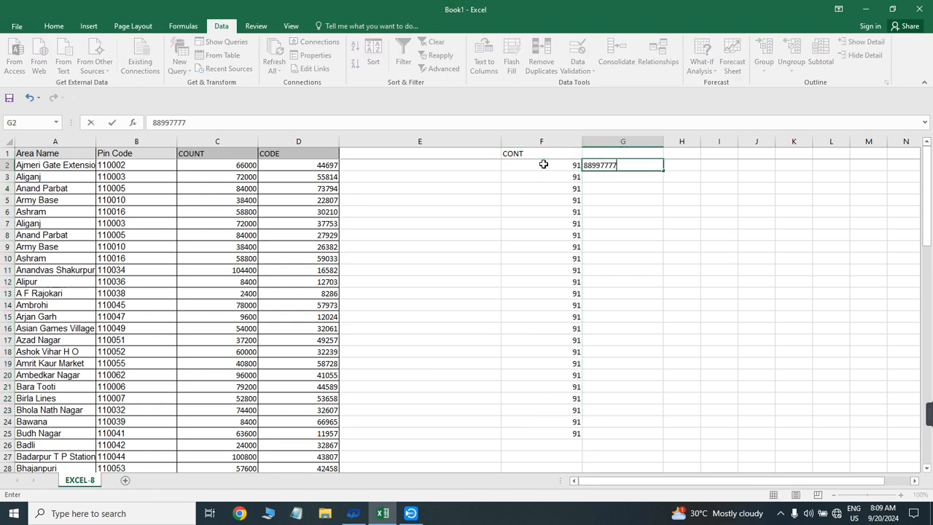
pyautogui.press('Return')
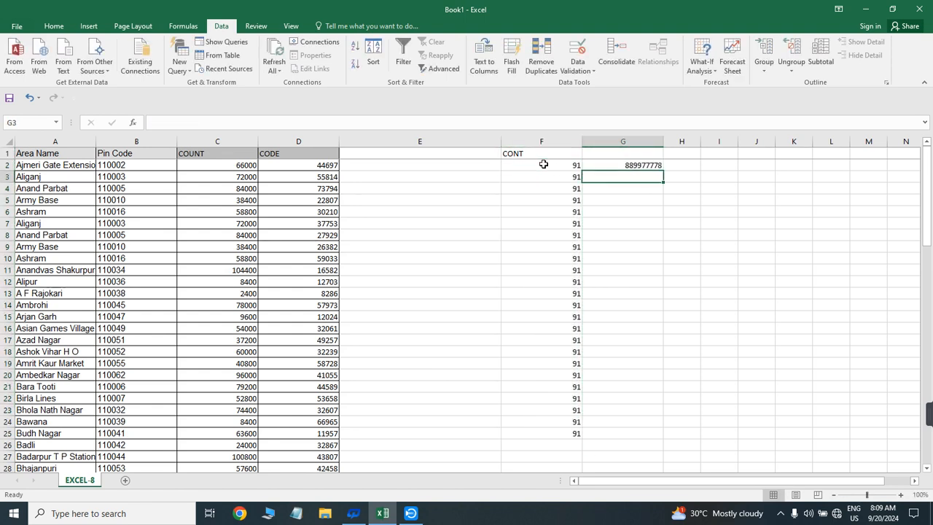
pyautogui.press('Left')
pyautogui.hotkey('ctrl', 'Down')
pyautogui.press('Right')
pyautogui.hotkey('ctrl', 'shift', 'Up')
pyautogui.hotkey('ctrl', 'd')
pyautogui.hotkey('ctrl', 'Up')
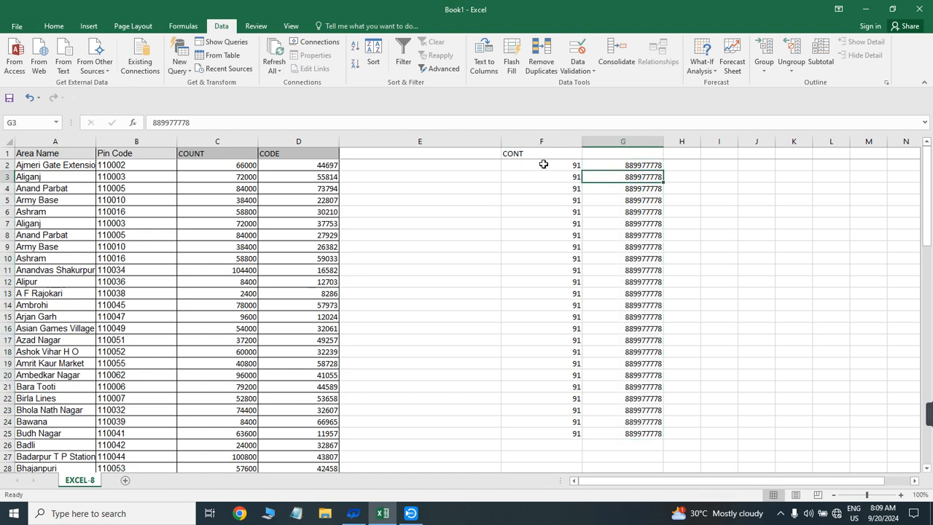
# Join the code and phone number in H2 with =CONCATENATE(F2,G2) and fill the formula down to H25
pyautogui.press('Right')
pyautogui.write('=CONCATENATE(')
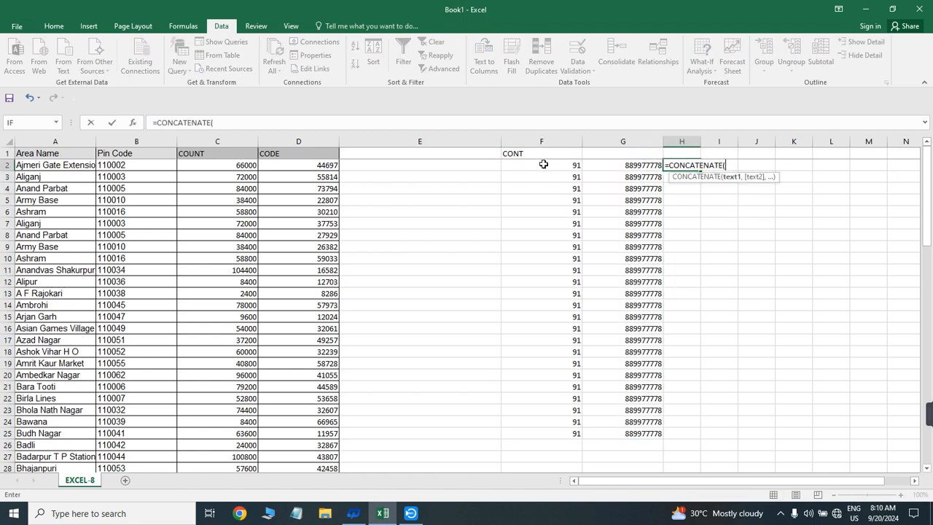
pyautogui.click(543, 164)
pyautogui.write(',')
pyautogui.press('Left')
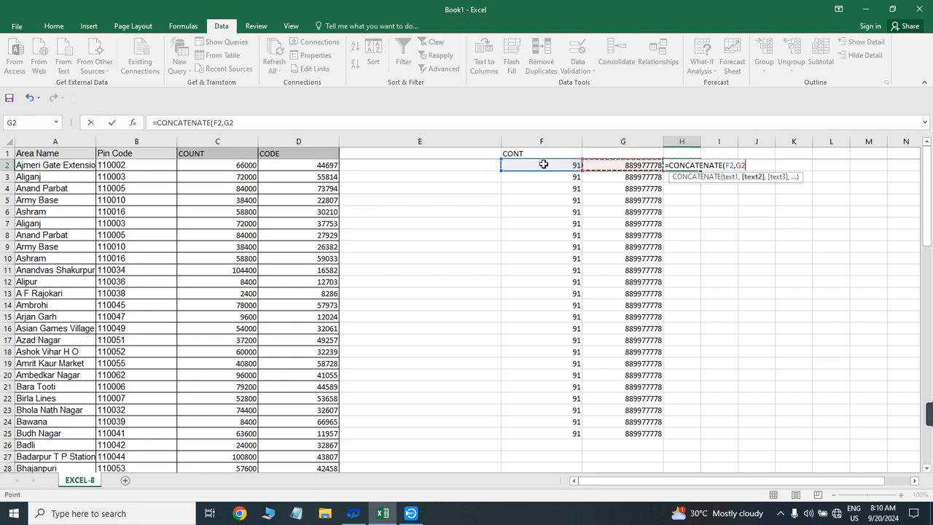
pyautogui.press('Return')
pyautogui.press('Left')
pyautogui.hotkey('ctrl', 'Down')
pyautogui.press('Right')
pyautogui.hotkey('ctrl', 'shift', 'Up')
pyautogui.hotkey('ctrl', 'd')
# Replace the formulas in H2:H25 with their values
pyautogui.hotkey('ctrl', 'c')
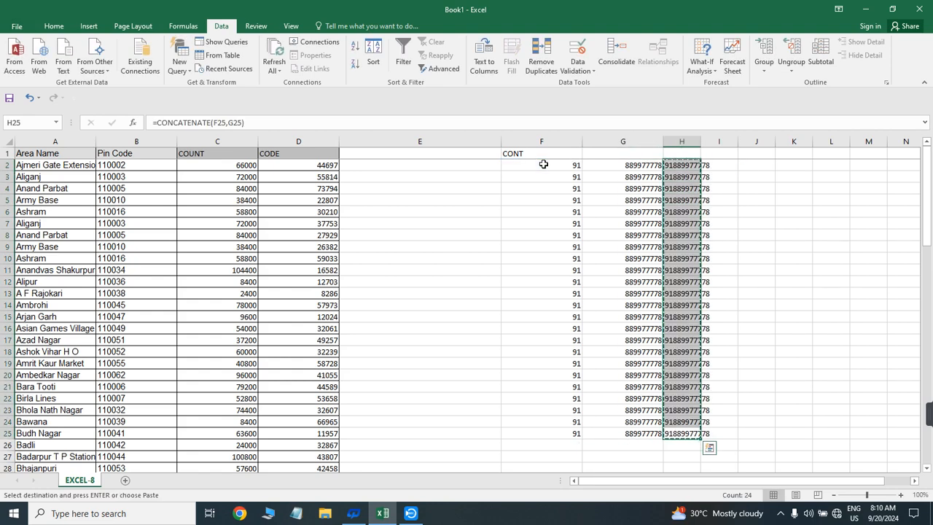
pyautogui.hotkey('alt', 'e')
pyautogui.press('s')
pyautogui.press('v')
pyautogui.press('Return')
pyautogui.press('Return')
pyautogui.press('Return')
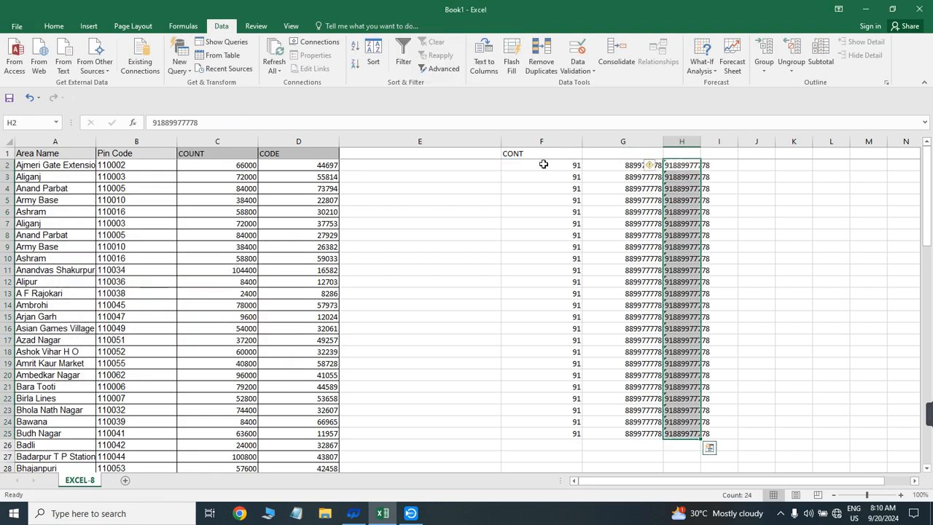
# Convert H2:H25 to numbers with Text to Columns, using Delimited, the existing delimiters and the General format
pyautogui.hotkey('alt', 'd')
pyautogui.press('e')
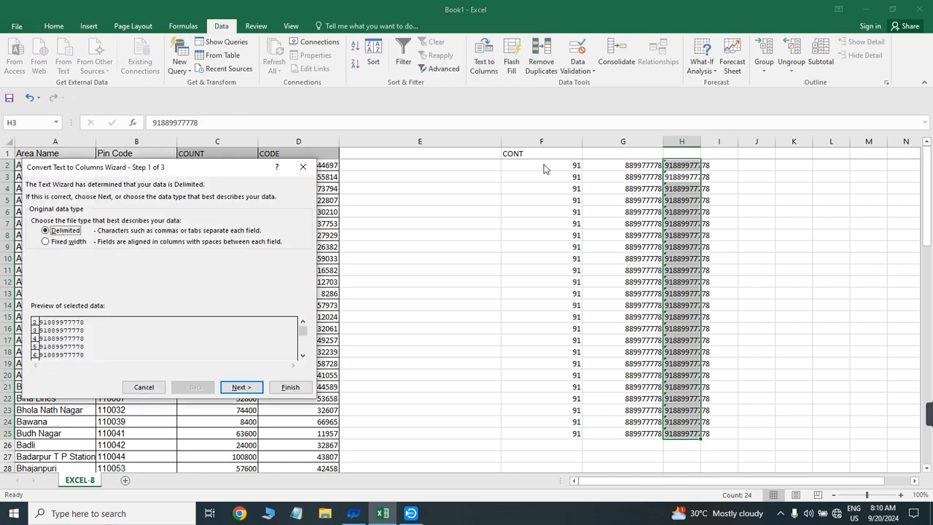
pyautogui.press('Return')
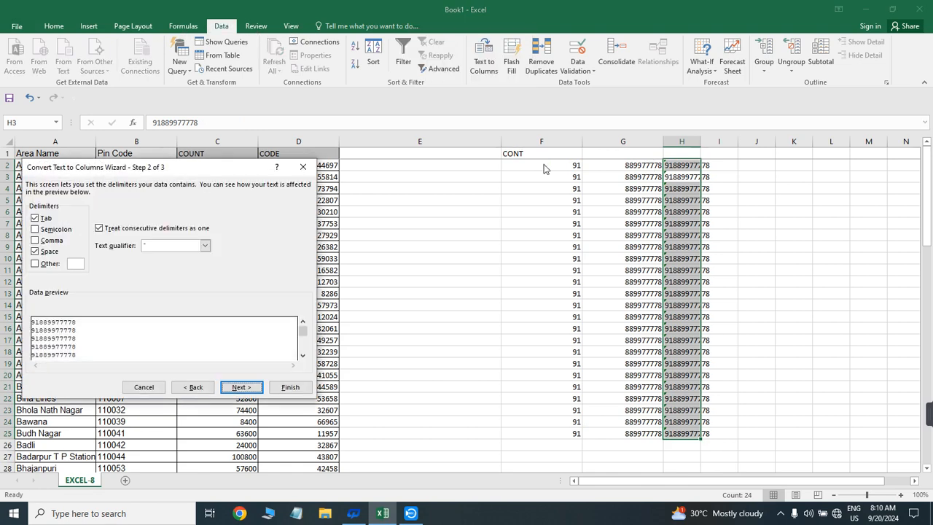
pyautogui.press('Return')
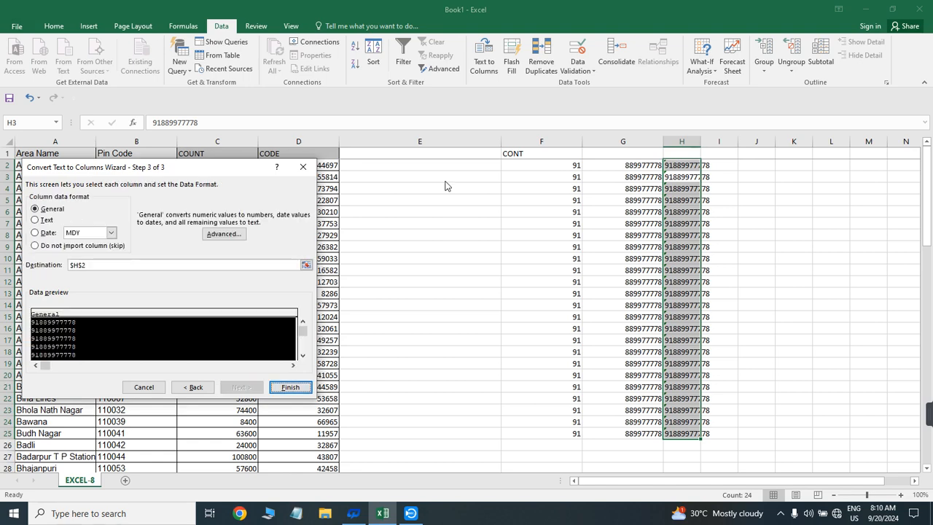
pyautogui.press('Return')
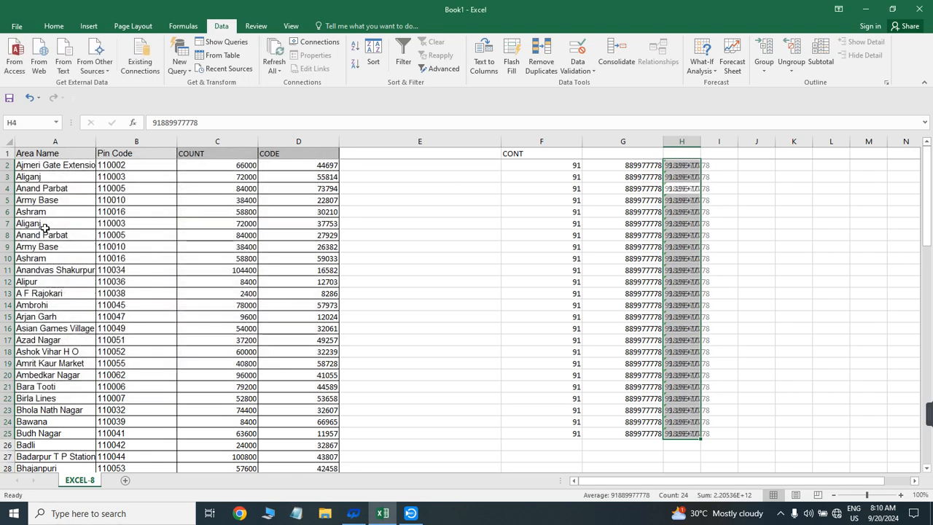
# Delete columns F and G, which hold the separate country codes and phone numbers
pyautogui.press('Left')
pyautogui.press('Left')
pyautogui.press('Left')
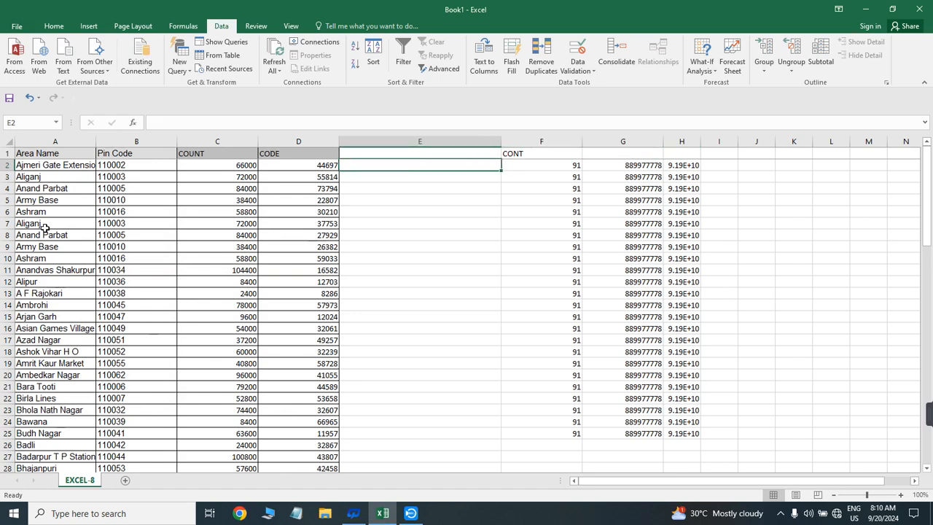
pyautogui.press('Right')
pyautogui.hotkey('ctrl', 'space')
pyautogui.hotkey('shift', 'Right')
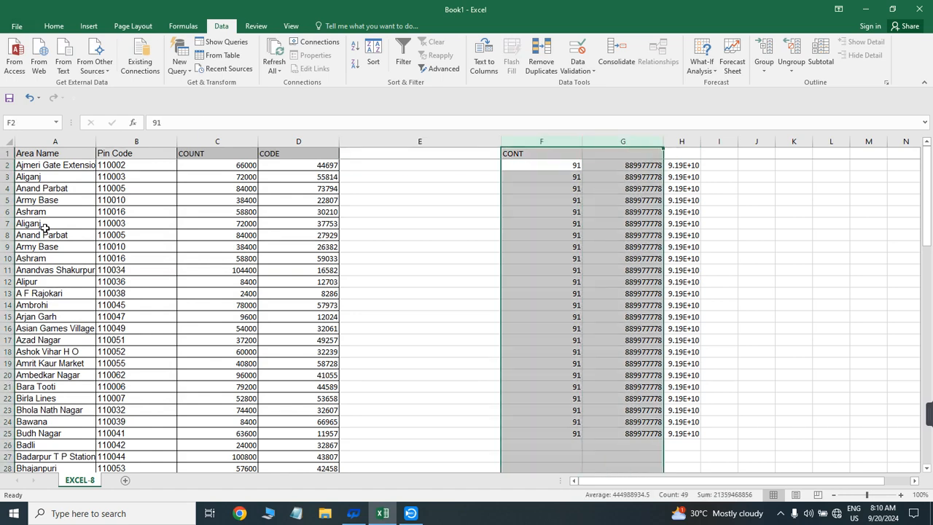
pyautogui.hotkey('ctrl', '-')
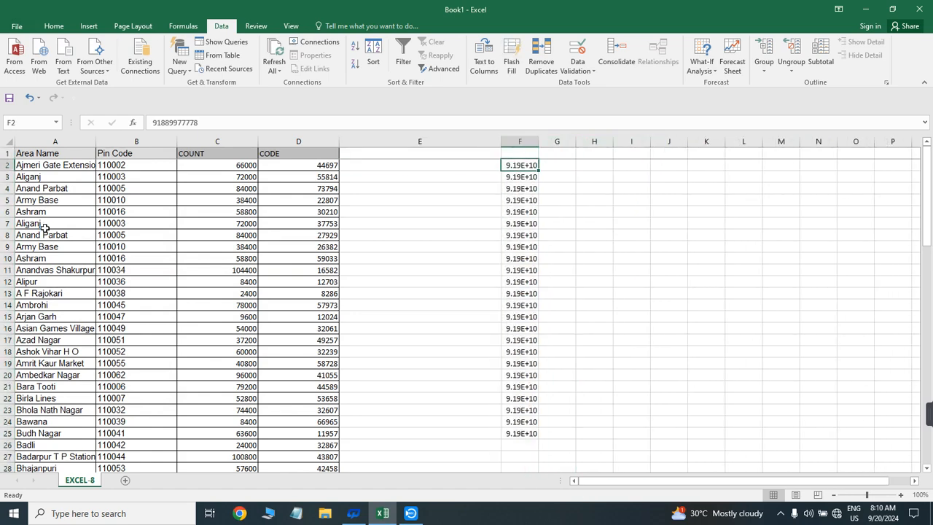
# Widen column F so the joined numbers show in full
pyautogui.moveTo(538, 140); pyautogui.dragTo(566, 145)
pyautogui.click(446, 143)
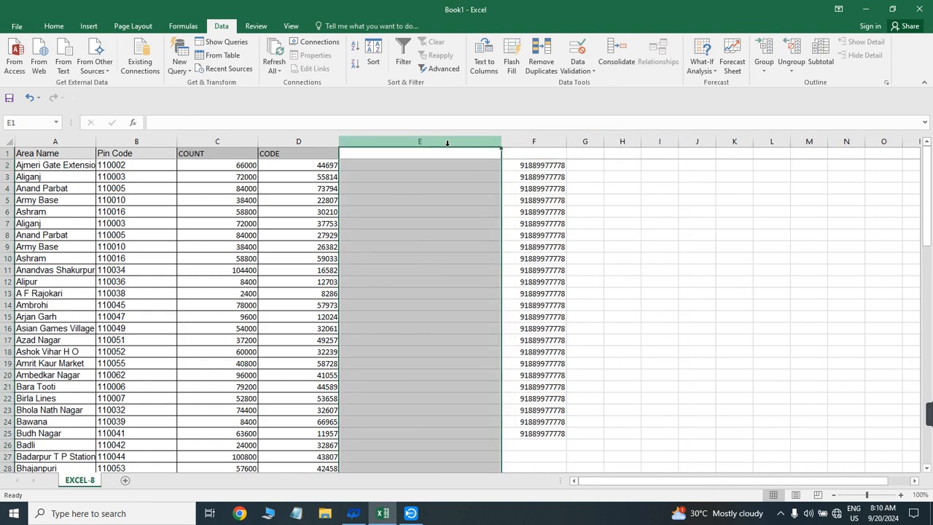
pyautogui.click(538, 167)
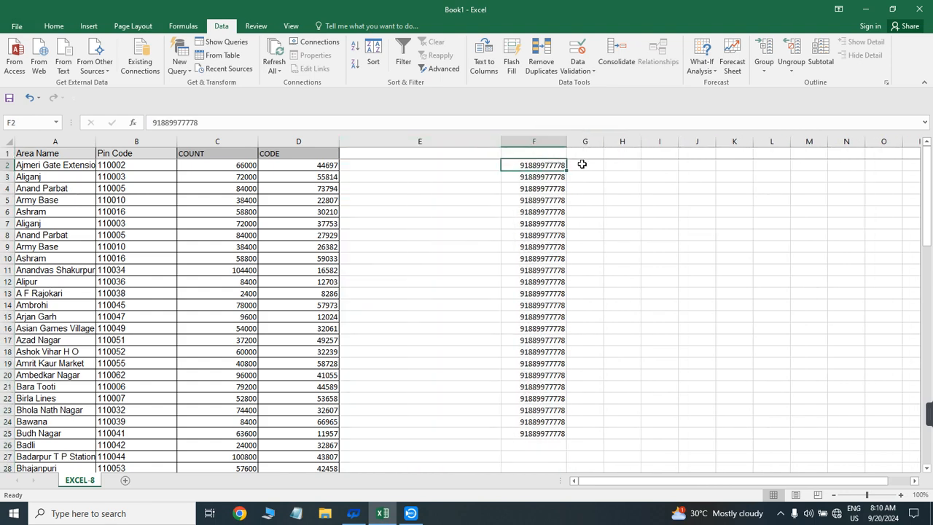
pyautogui.click(582, 164)
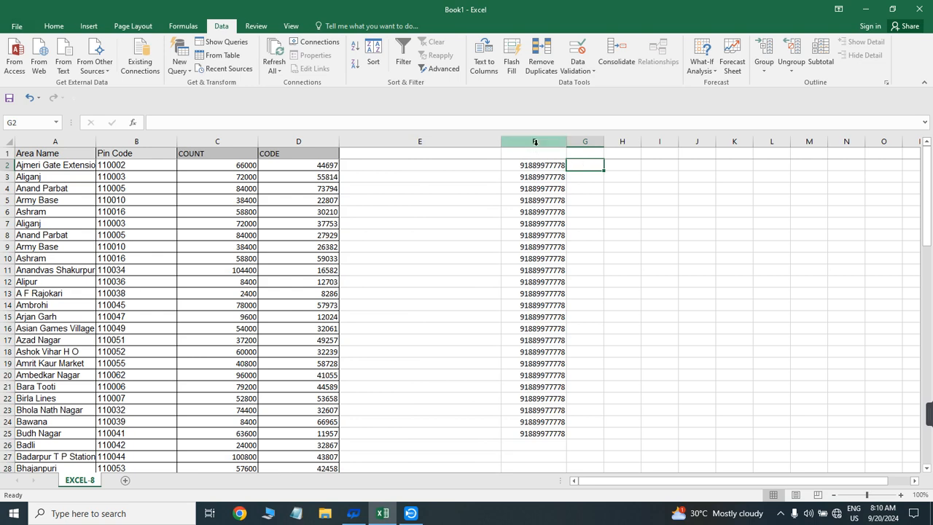
# Split column F with fixed-width Text to Columns, placing a break after the second digit, and widen column G to fit
pyautogui.click(534, 140)
pyautogui.click(493, 65)
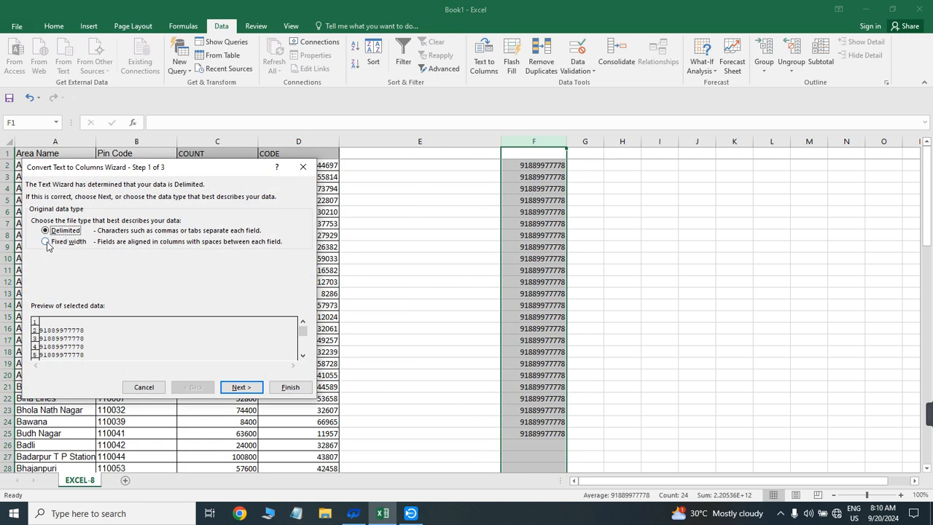
pyautogui.click(45, 242)
pyautogui.click(243, 387)
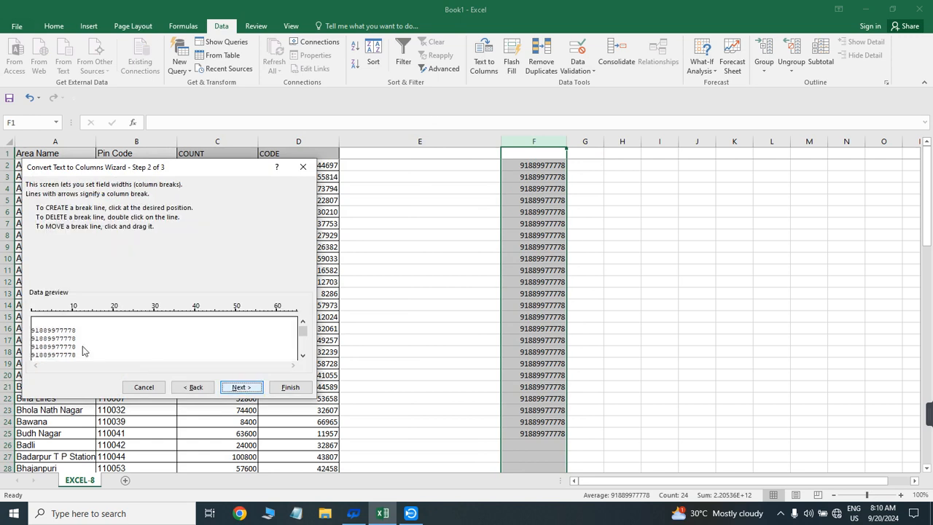
pyautogui.click(39, 323)
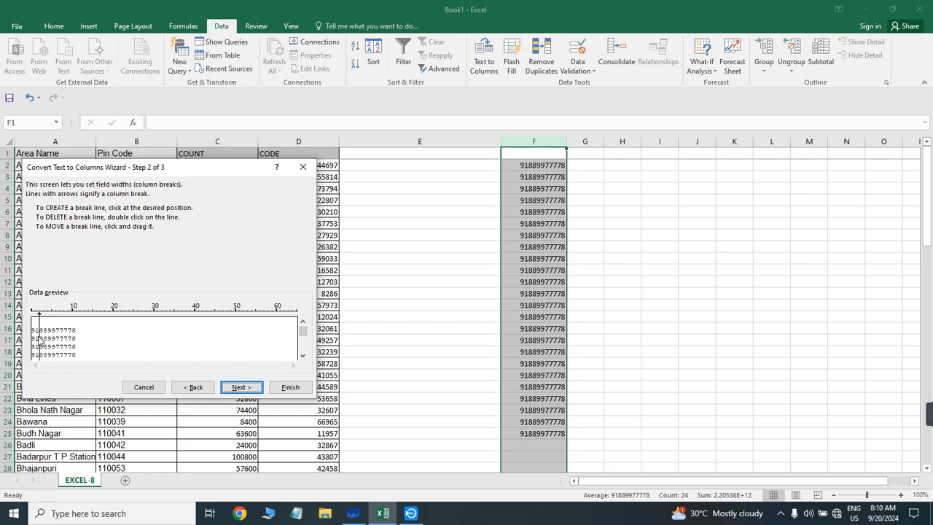
pyautogui.click(241, 387)
pyautogui.click(292, 386)
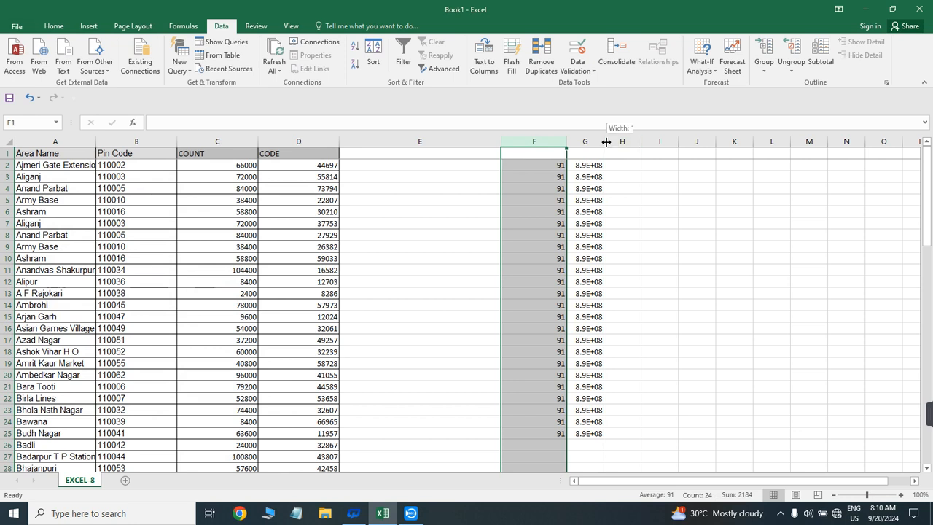
pyautogui.moveTo(604, 142); pyautogui.dragTo(618, 149)
pyautogui.moveTo(558, 167); pyautogui.dragTo(606, 432)
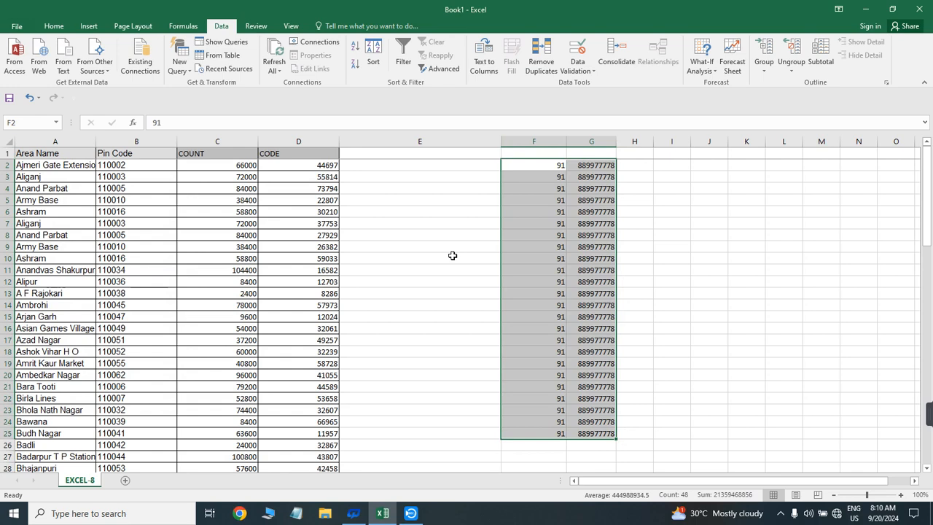
# Delete columns F to H and return to cell A1
pyautogui.moveTo(554, 140); pyautogui.dragTo(634, 158)
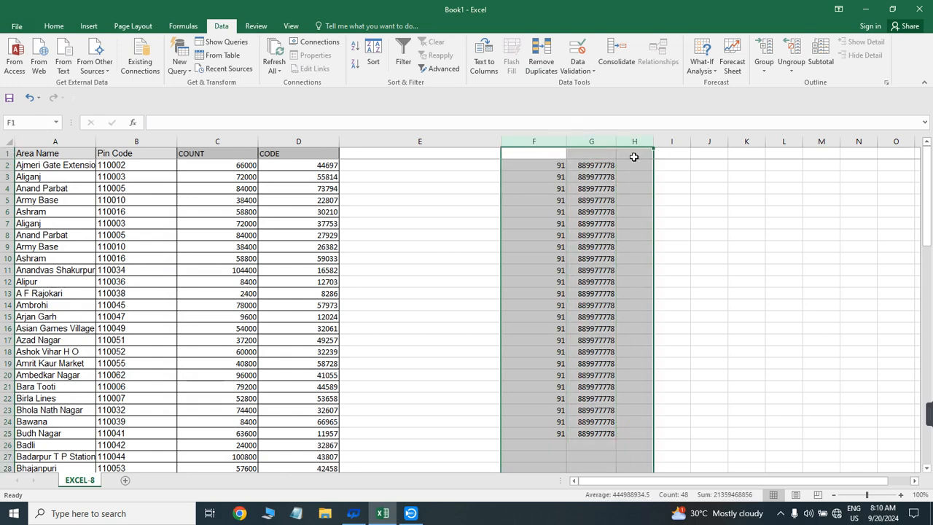
pyautogui.hotkey('ctrl', '-')
pyautogui.hotkey('ctrl', 'Left')
pyautogui.hotkey('ctrl', 'Left')
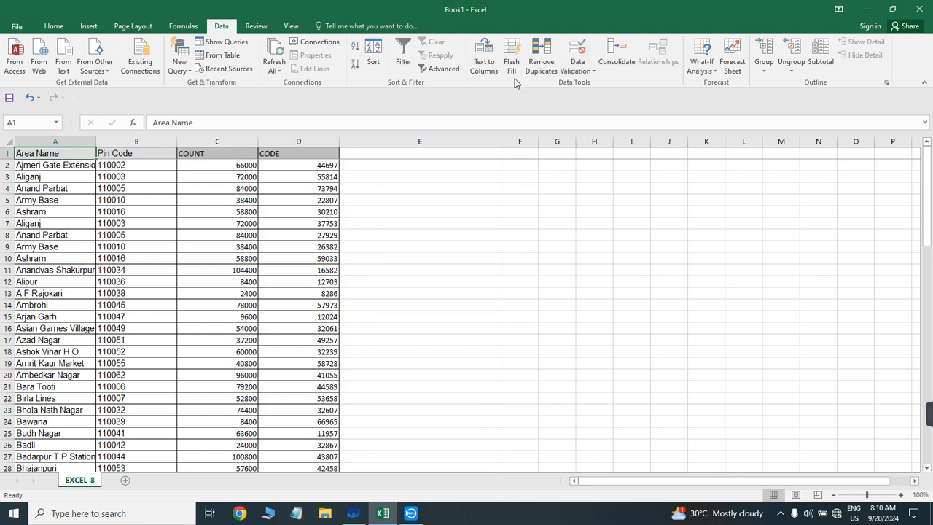
pyautogui.hotkey('ctrl', 'shift', 'End')
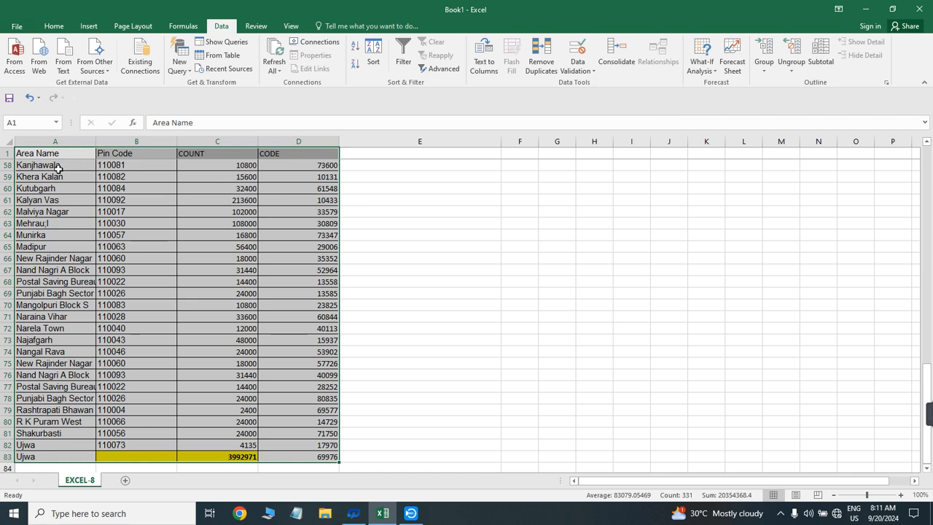
pyautogui.click(6, 188)
pyautogui.moveTo(6, 194); pyautogui.dragTo(7, 212)
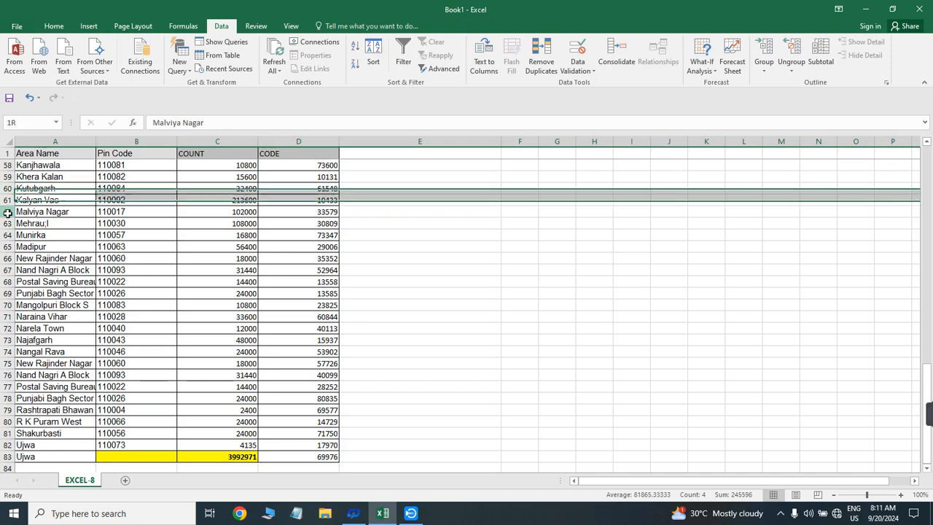
pyautogui.click(6, 235)
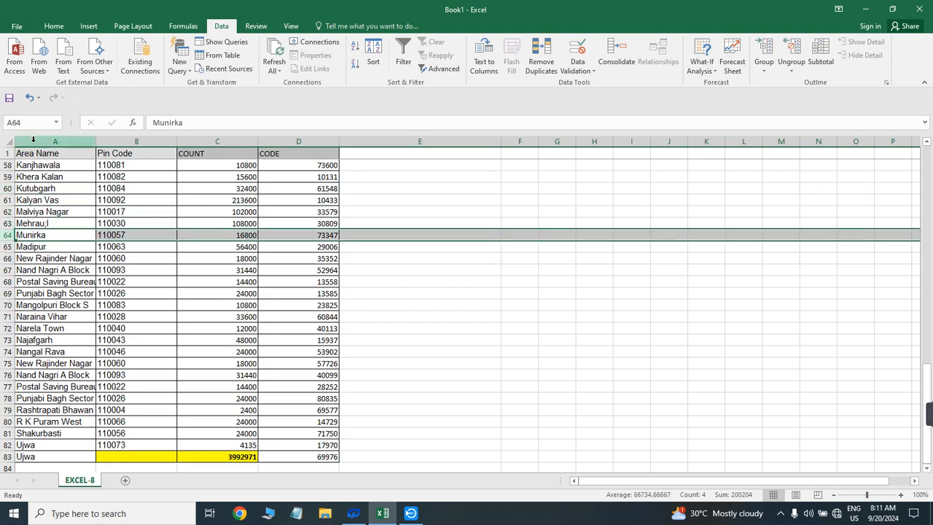
# Remove duplicate rows from the whole area table, treating the first row as headers and comparing only the COUNT column
pyautogui.click(54, 176)
pyautogui.hotkey('ctrl', 'a')
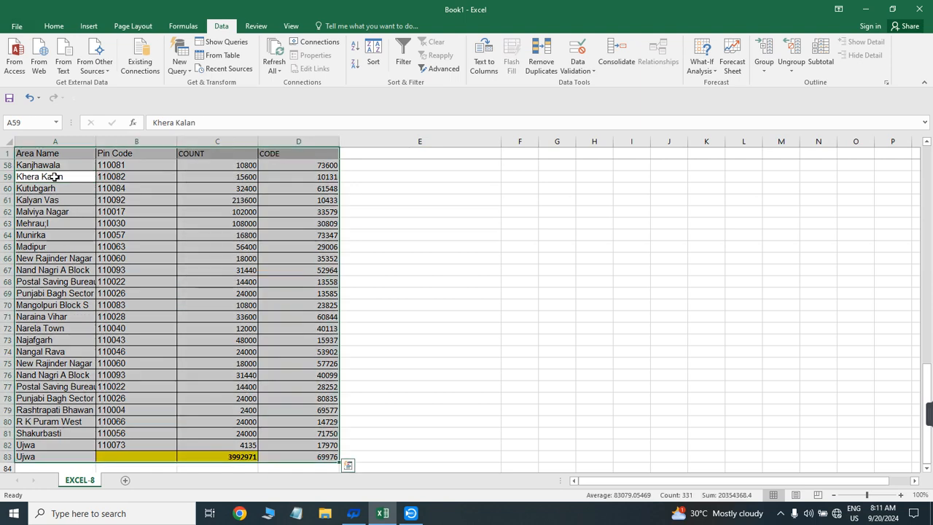
pyautogui.click(541, 62)
pyautogui.moveTo(184, 221); pyautogui.dragTo(495, 178)
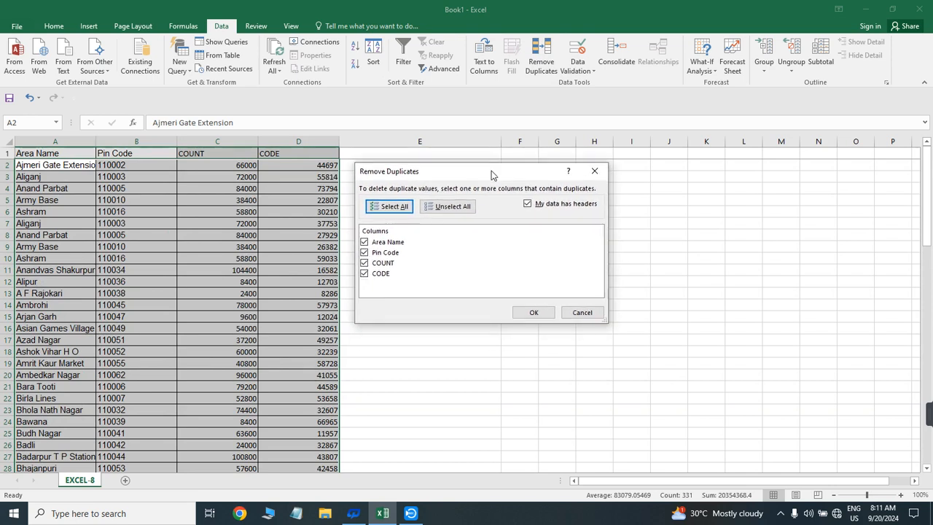
pyautogui.click(528, 205)
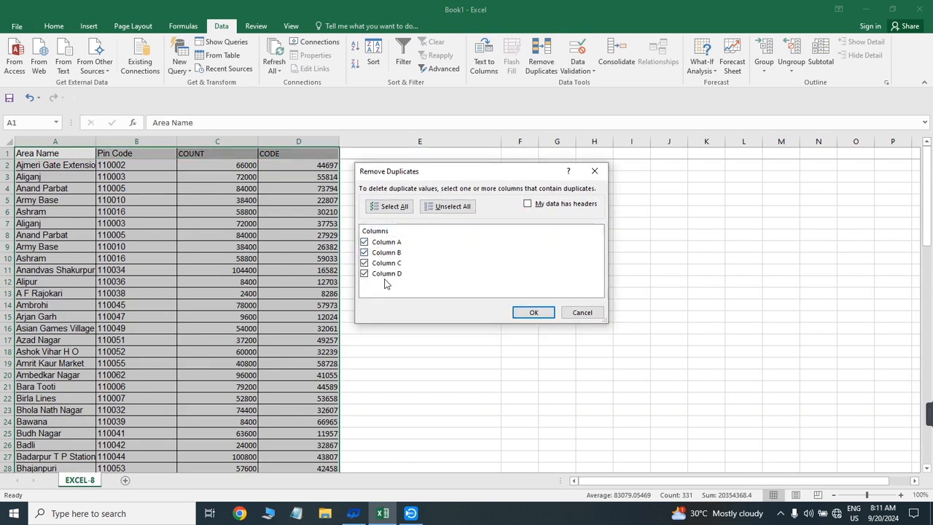
pyautogui.click(528, 204)
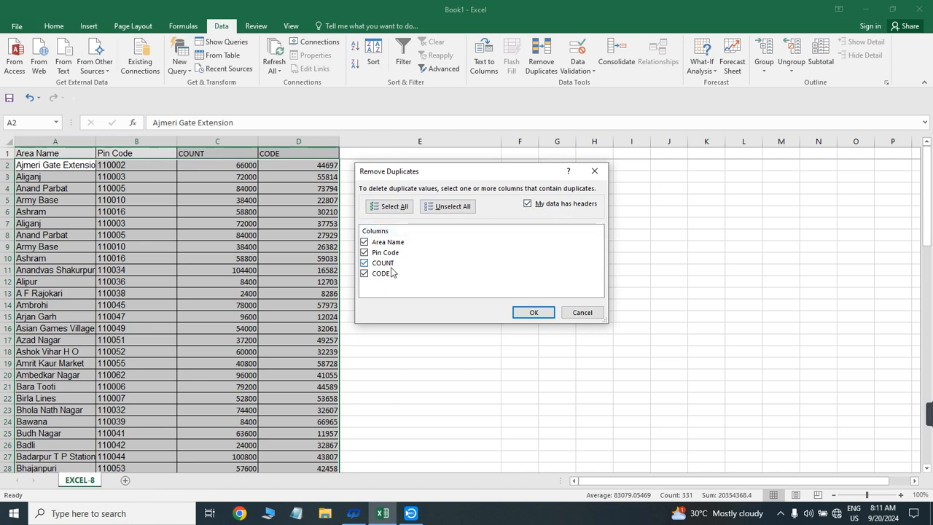
pyautogui.click(452, 207)
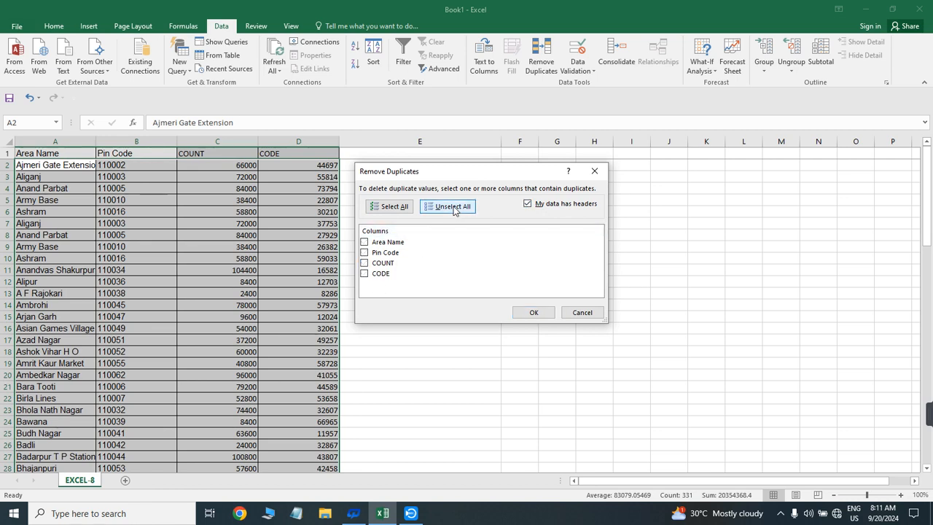
pyautogui.moveTo(448, 172); pyautogui.dragTo(449, 159)
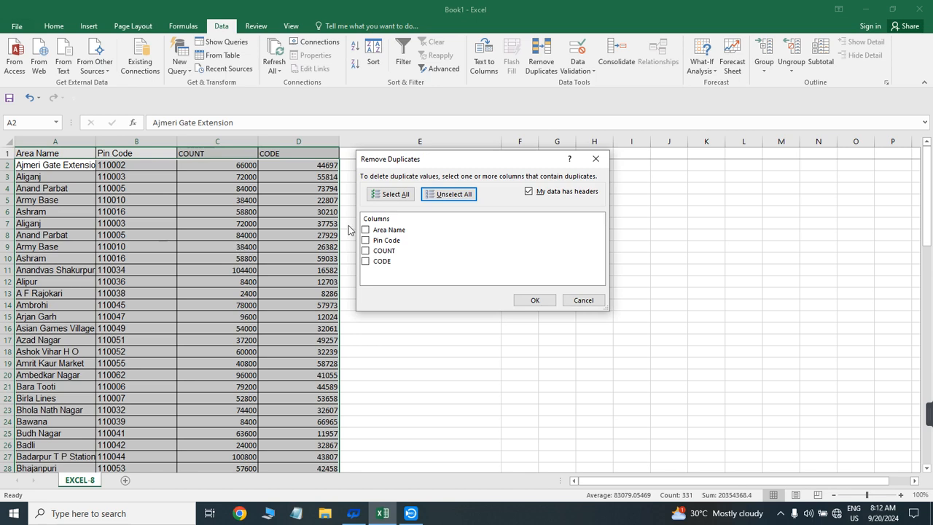
pyautogui.click(365, 250)
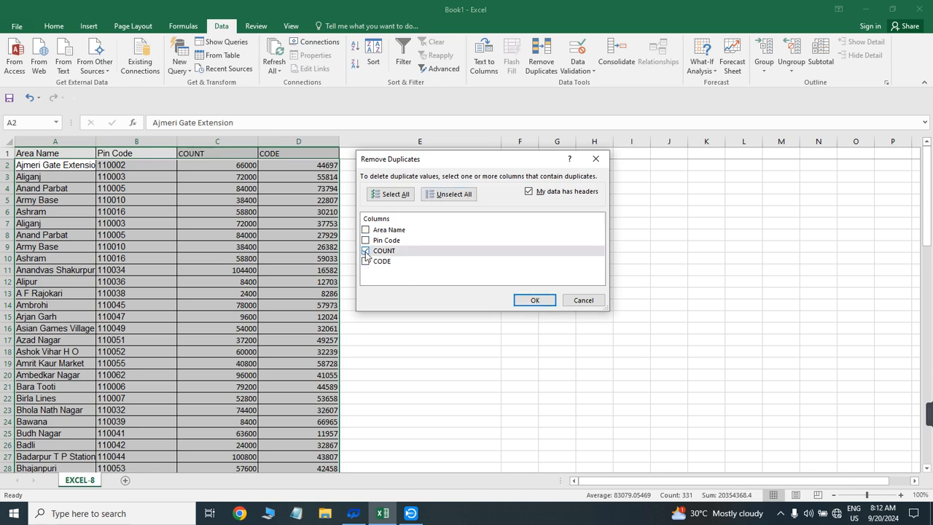
pyautogui.click(538, 300)
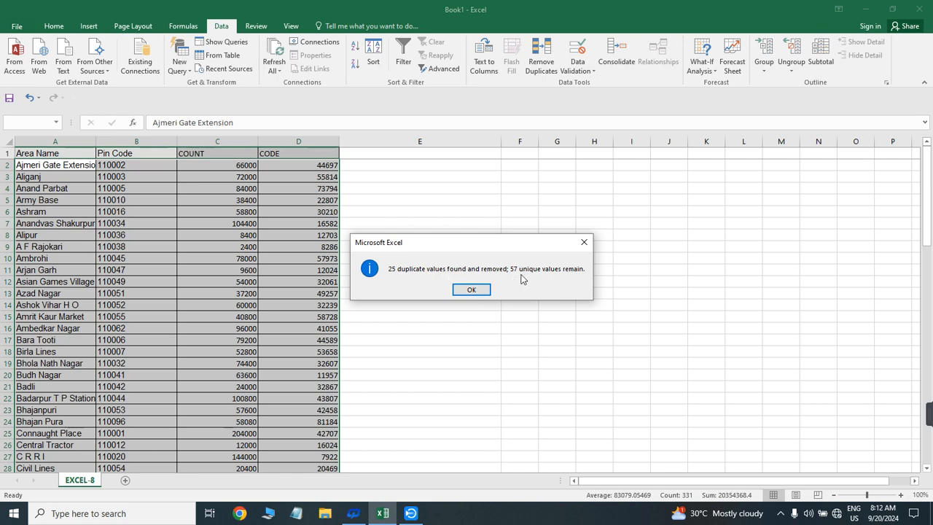
pyautogui.click(471, 292)
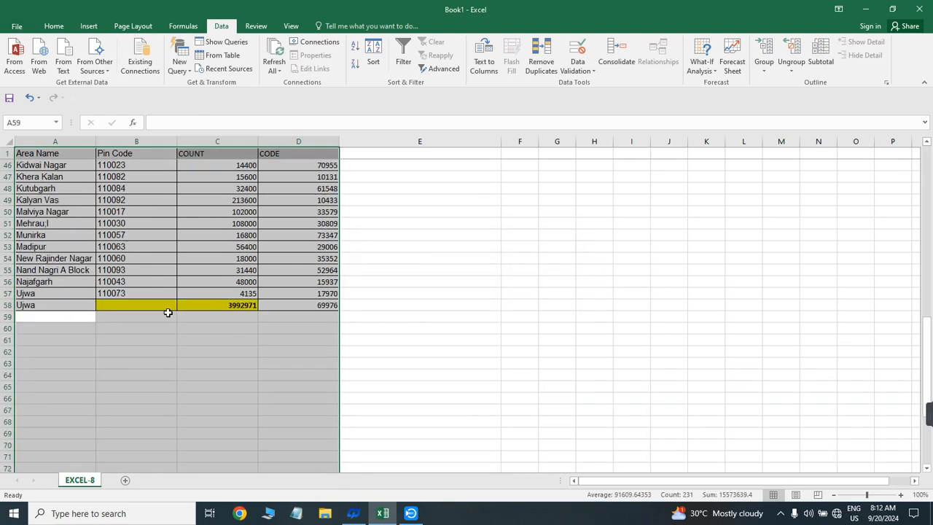
pyautogui.click(28, 295)
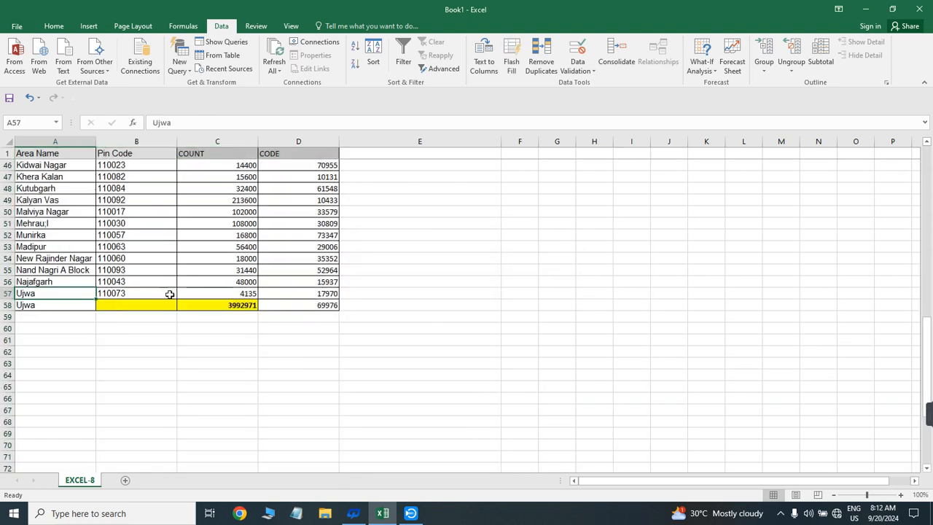
pyautogui.moveTo(391, 290); pyautogui.dragTo(313, 72)
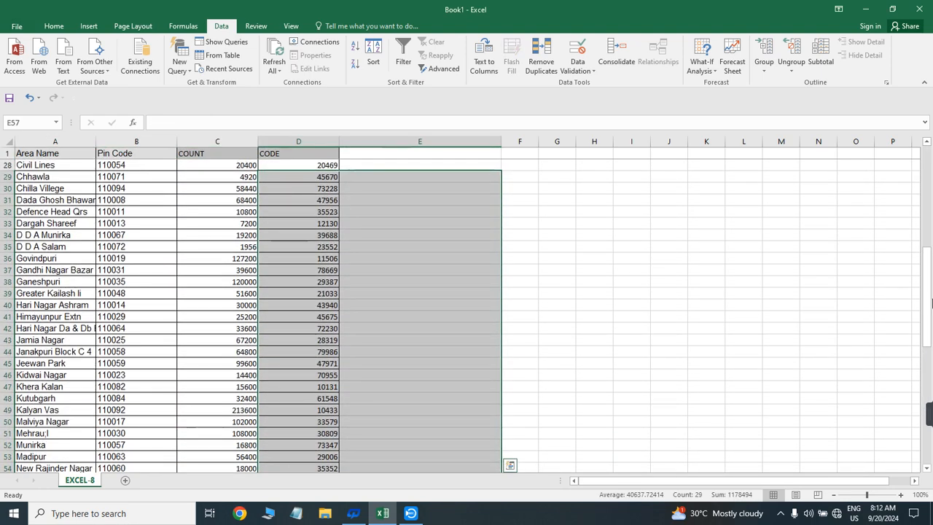
pyautogui.click(926, 181)
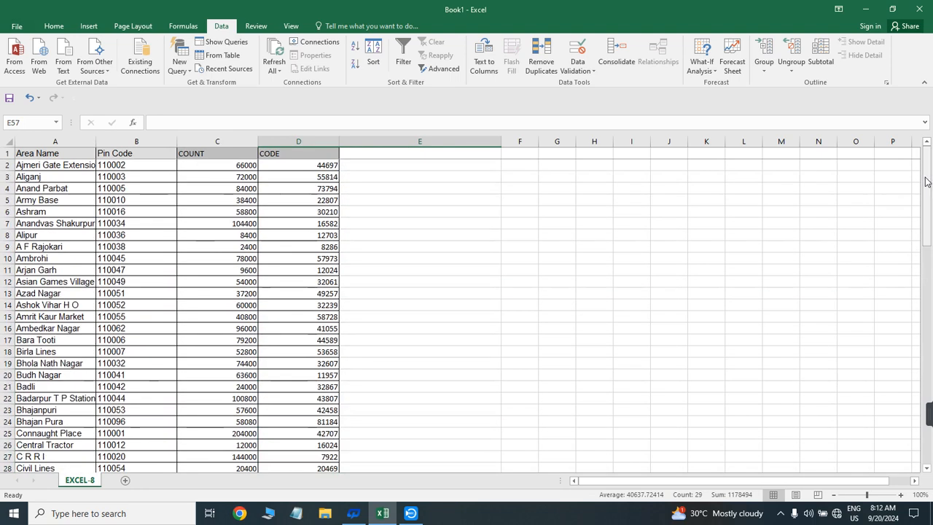
pyautogui.click(203, 136)
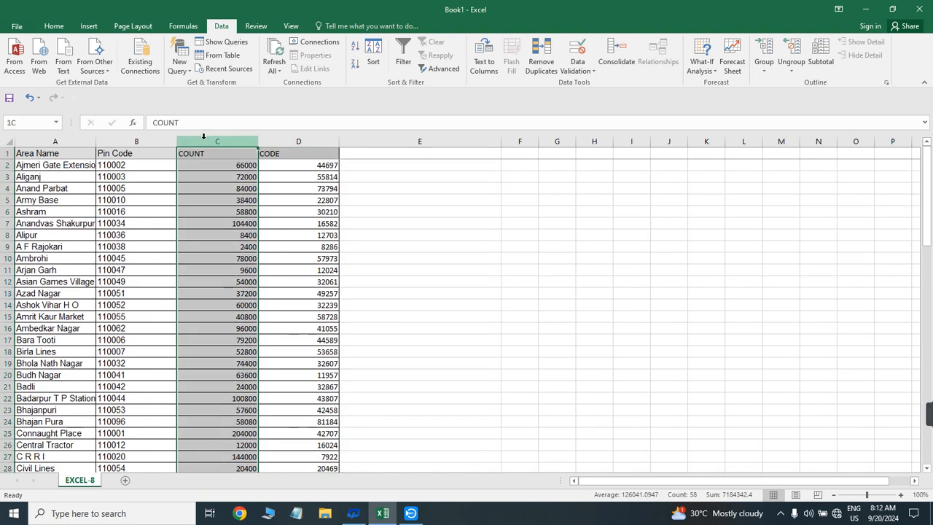
pyautogui.click(540, 65)
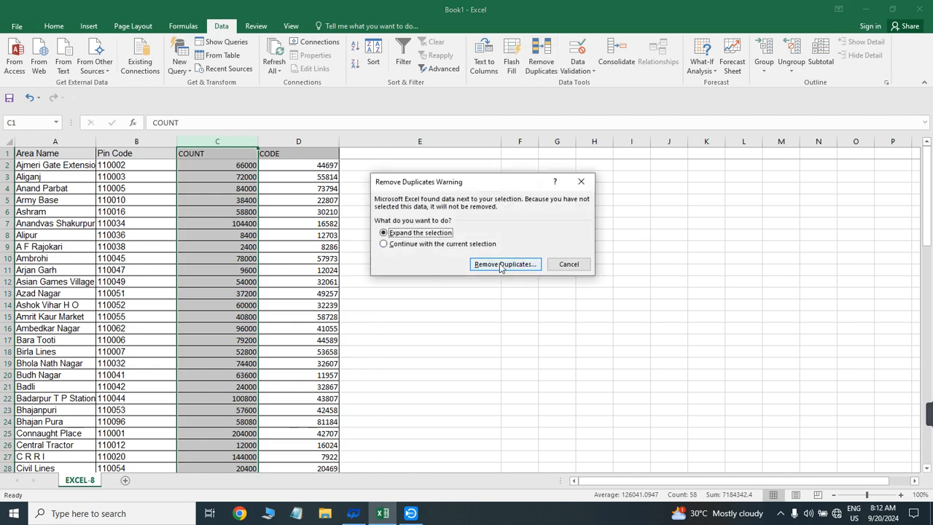
pyautogui.click(499, 263)
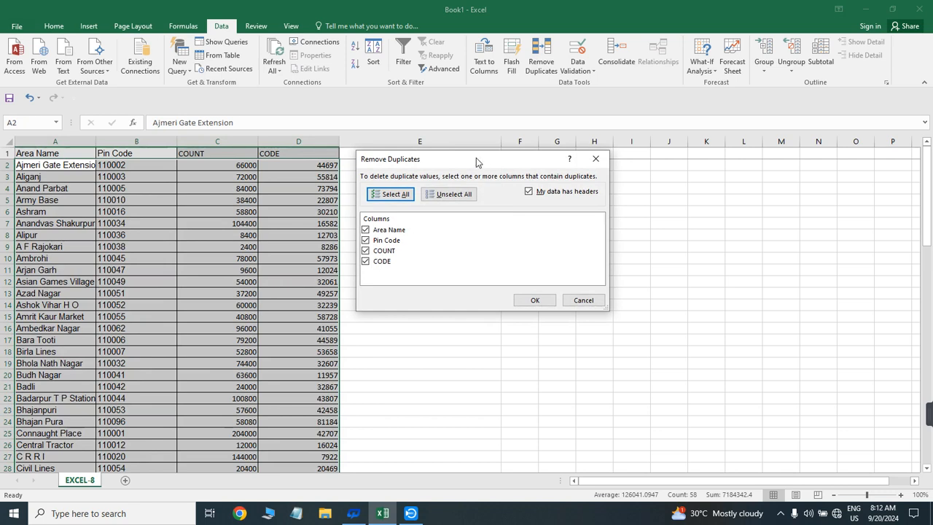
pyautogui.moveTo(477, 161)
pyautogui.mouseDown()
pyautogui.moveTo(530, 172)
pyautogui.moveTo(496, 164)
pyautogui.mouseUp()
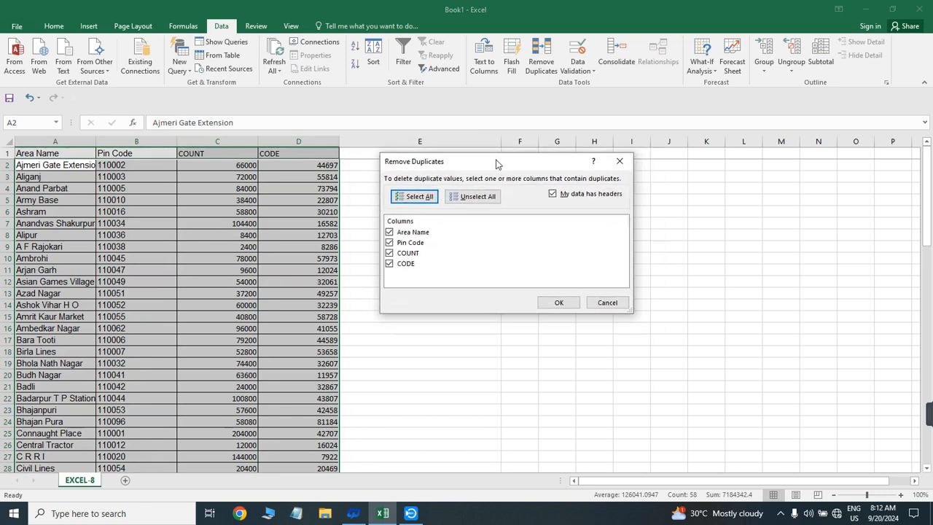
pyautogui.click(619, 161)
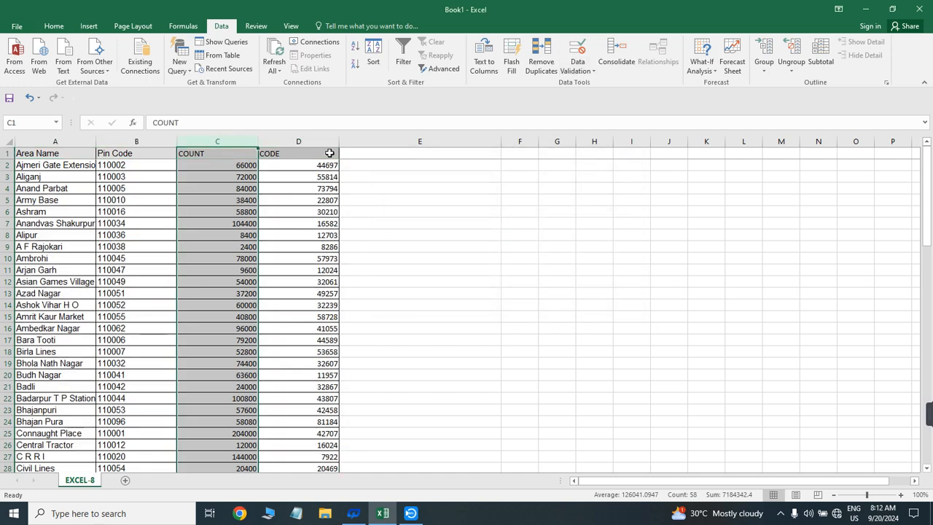
# Narrow the COUNT column slightly
pyautogui.click(367, 175)
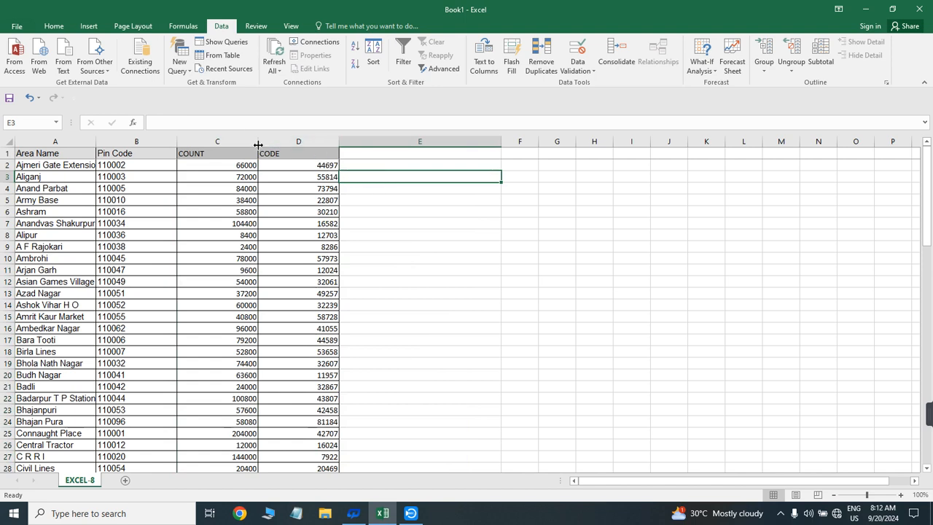
pyautogui.moveTo(258, 144); pyautogui.dragTo(242, 149)
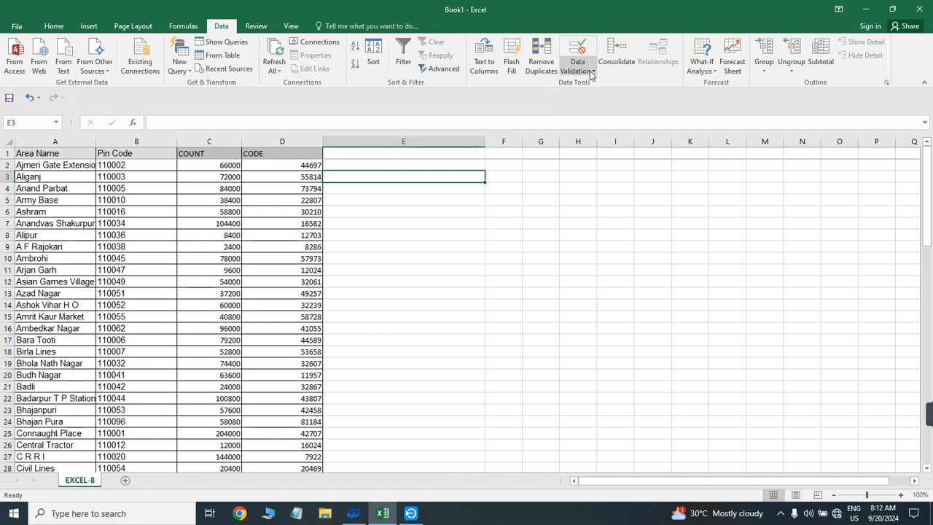
pyautogui.click(406, 188)
pyautogui.click(415, 166)
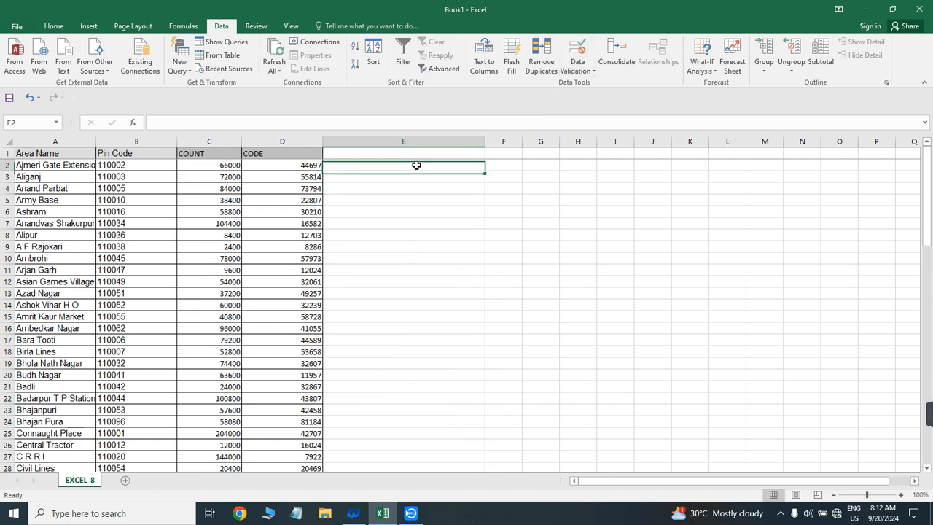
pyautogui.click(412, 191)
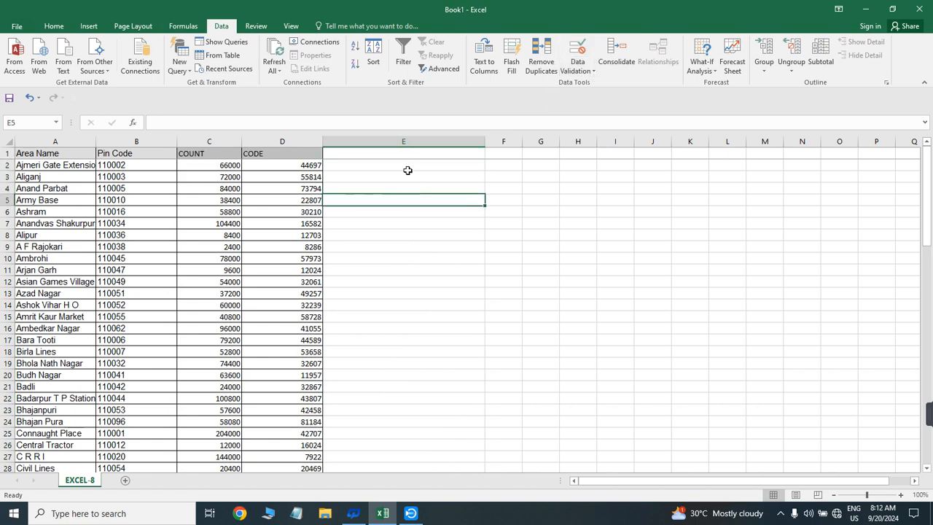
pyautogui.click(406, 163)
pyautogui.click(396, 191)
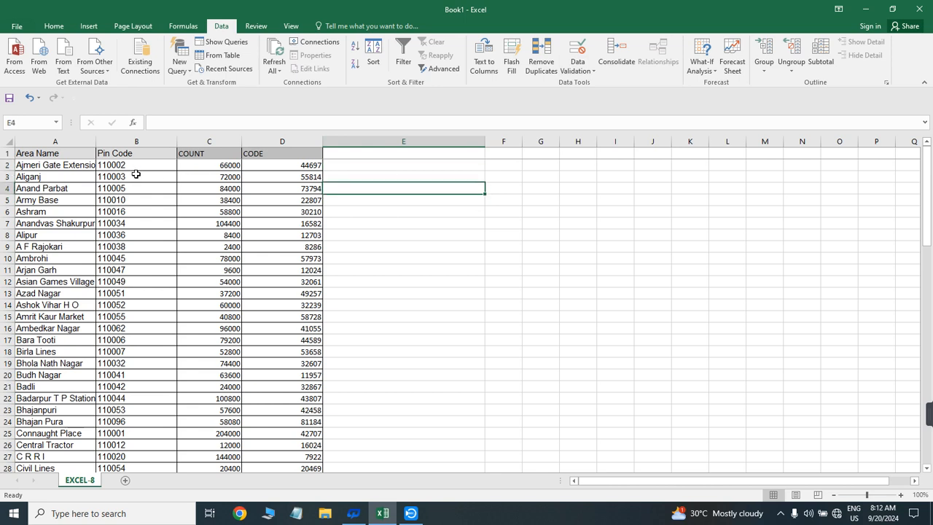
pyautogui.moveTo(135, 166); pyautogui.dragTo(132, 337)
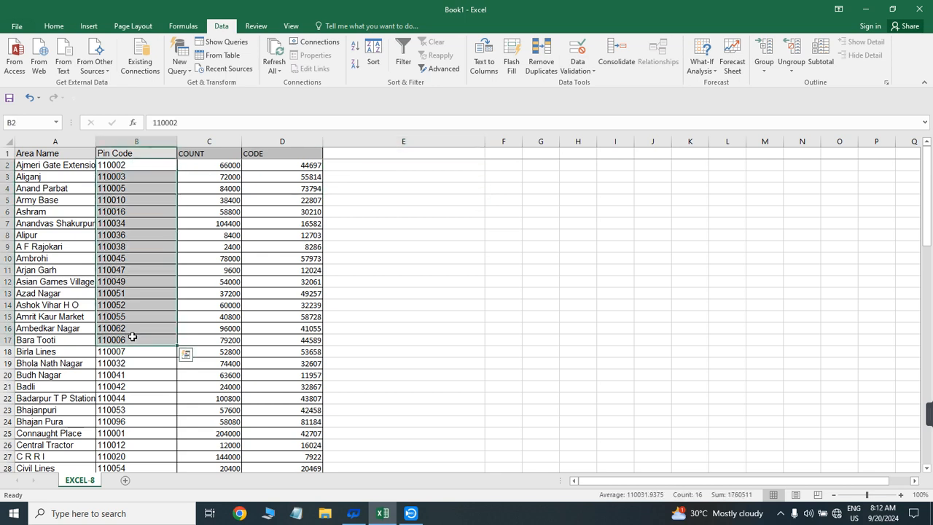
pyautogui.click(138, 223)
pyautogui.moveTo(137, 166); pyautogui.dragTo(139, 245)
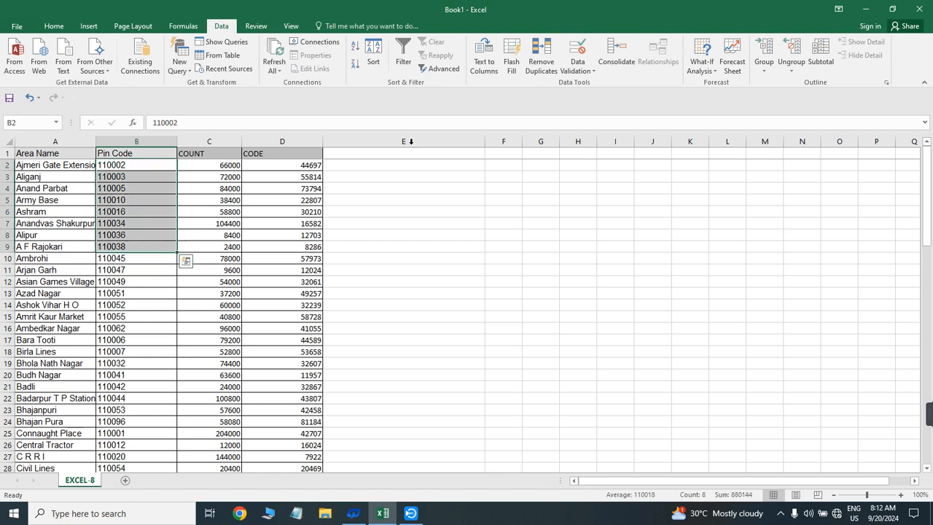
pyautogui.click(429, 169)
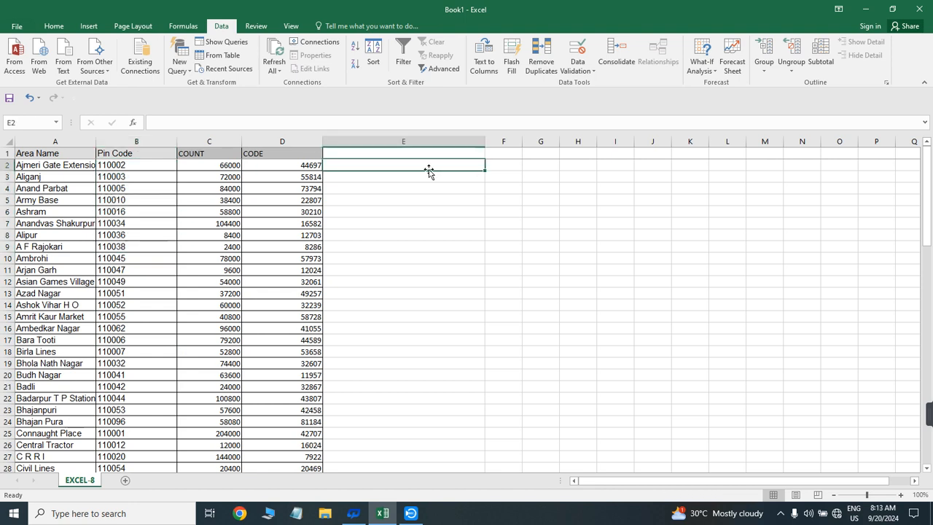
pyautogui.click(446, 179)
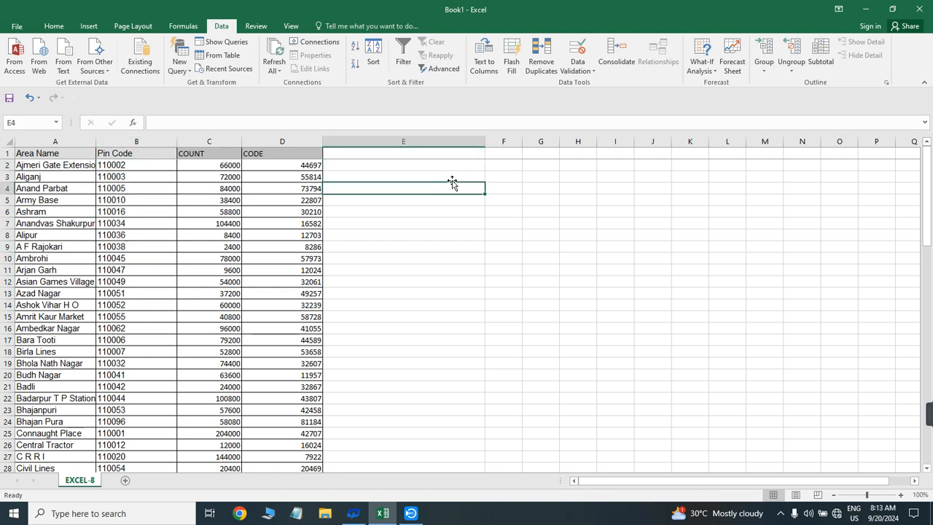
pyautogui.click(501, 178)
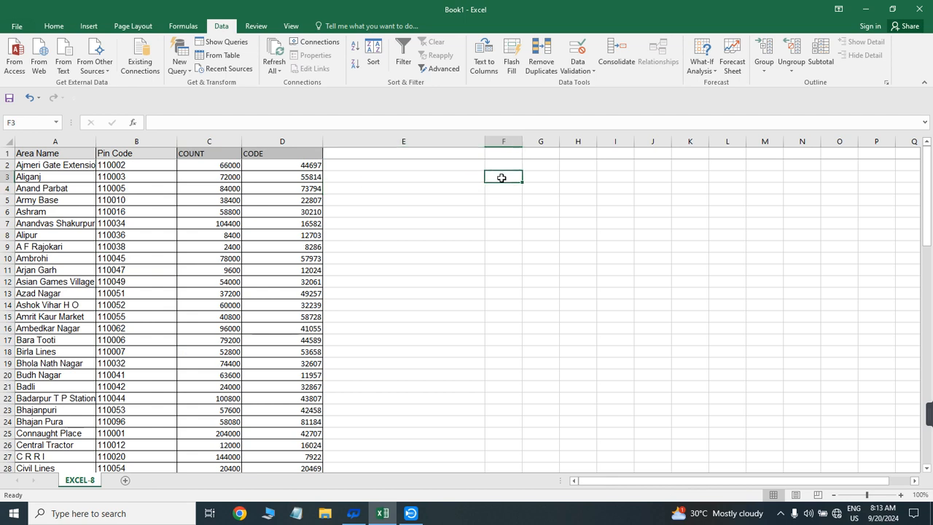
# Enter the heading DATA VALIDATION in cell F2 and autofit column F to it
pyautogui.doubleClick(500, 164)
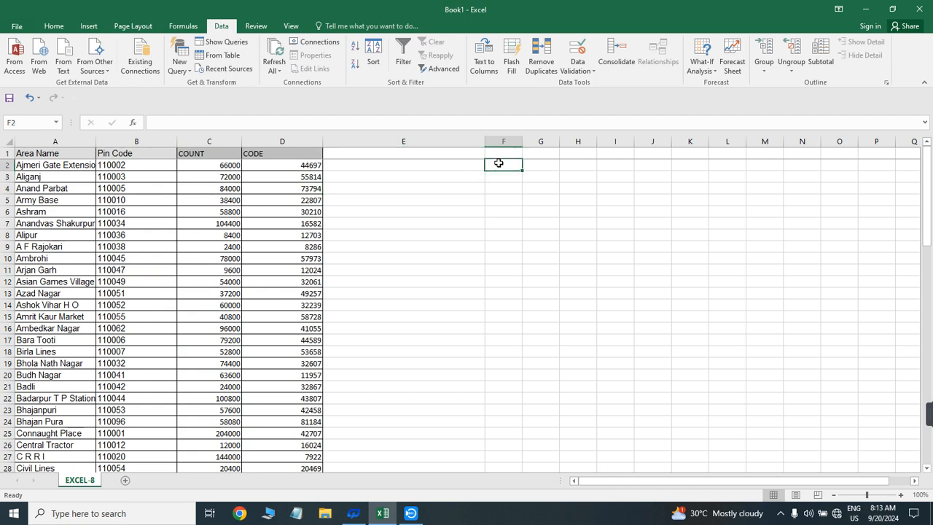
pyautogui.write('DATA VALI')
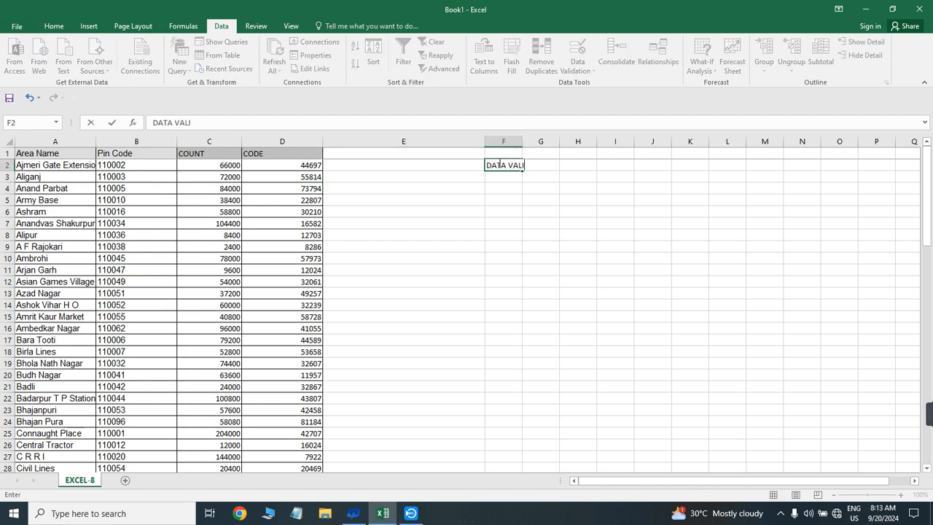
pyautogui.write('DATION')
pyautogui.press('Return')
pyautogui.click(501, 164)
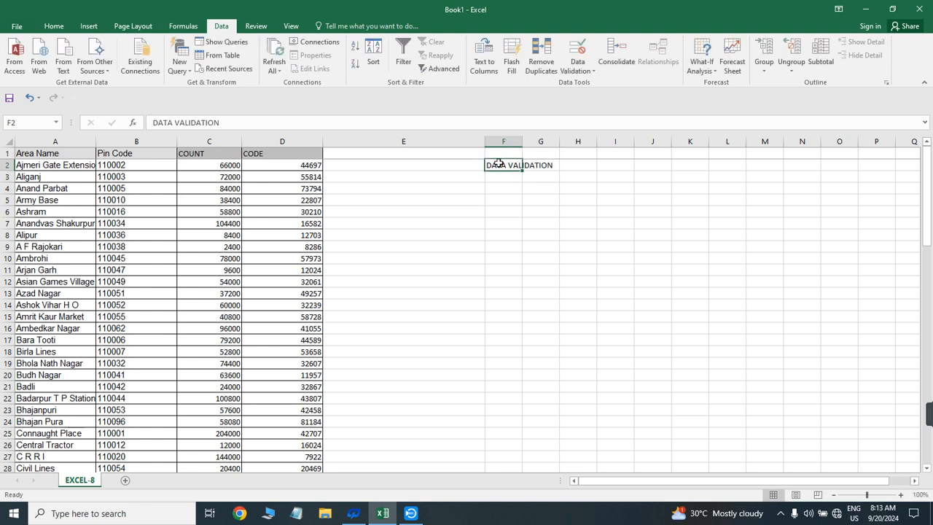
pyautogui.hotkey('alt', 'o')
pyautogui.press('c')
pyautogui.press('a')
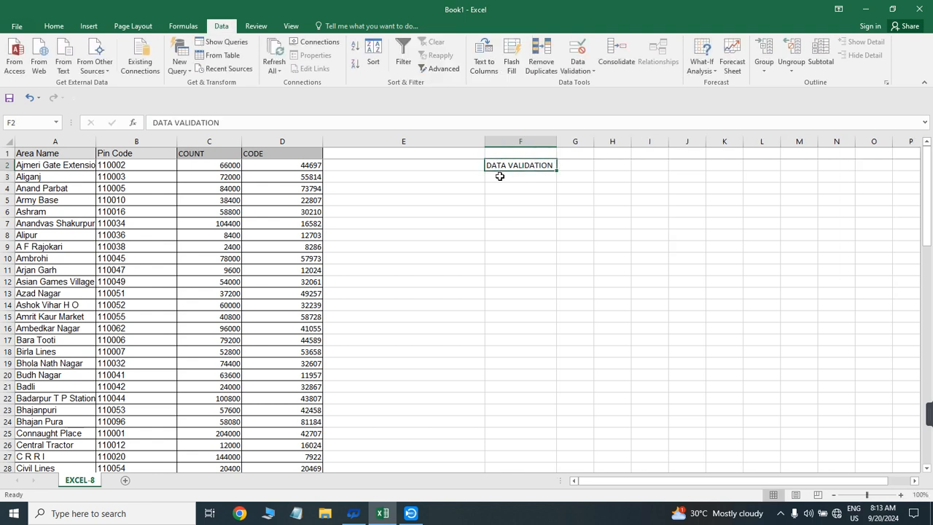
# Add a List data validation to cell F3 with the pin codes in B2:B5 as its source
pyautogui.click(500, 175)
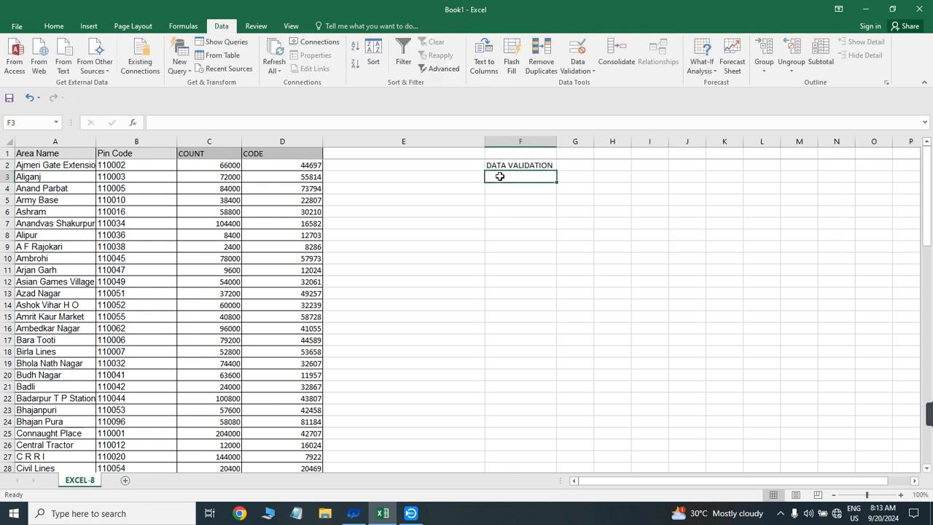
pyautogui.click(580, 64)
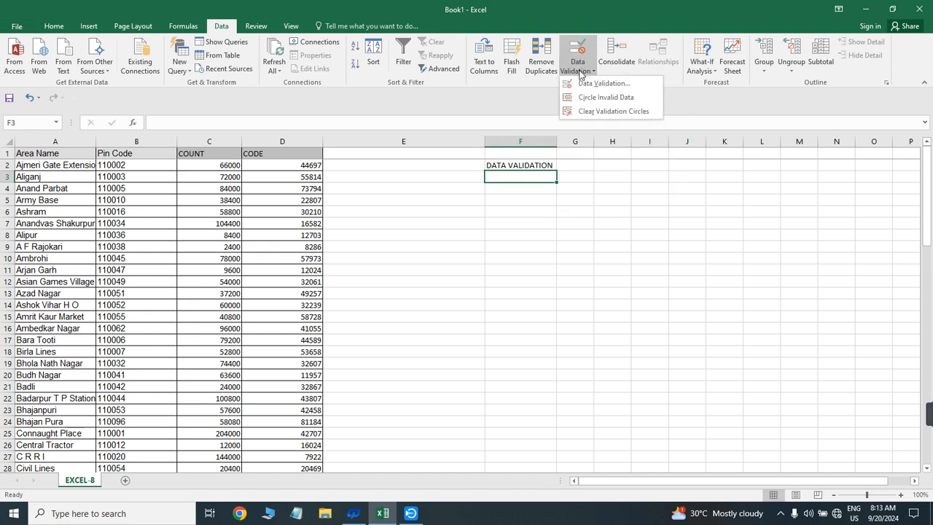
pyautogui.click(583, 83)
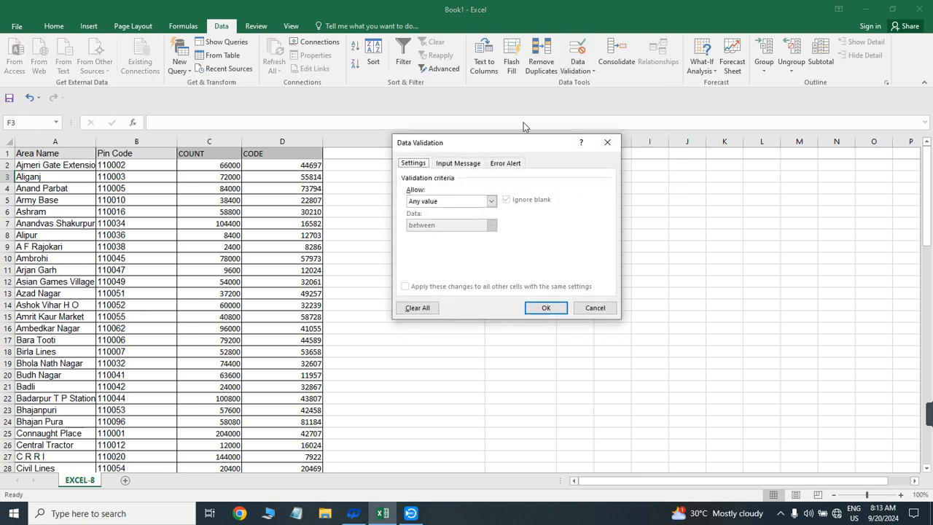
pyautogui.moveTo(516, 145); pyautogui.dragTo(597, 221)
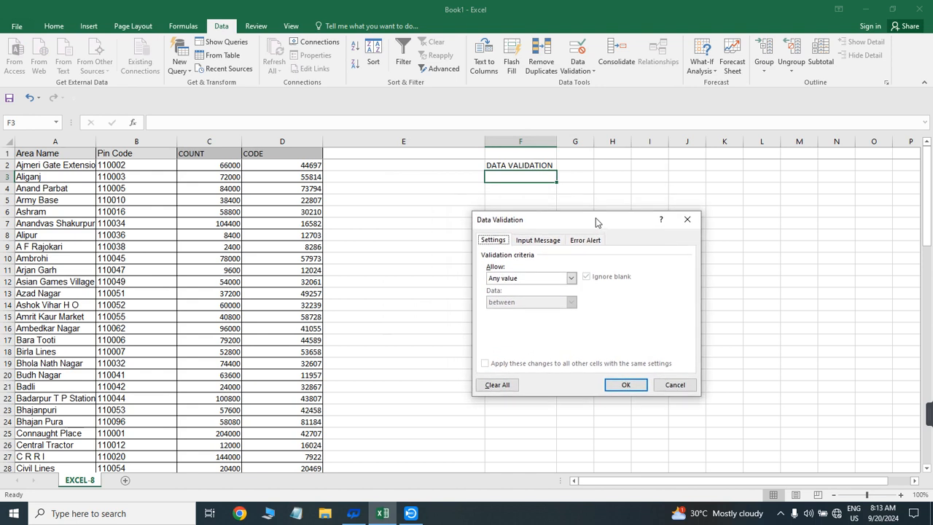
pyautogui.click(544, 280)
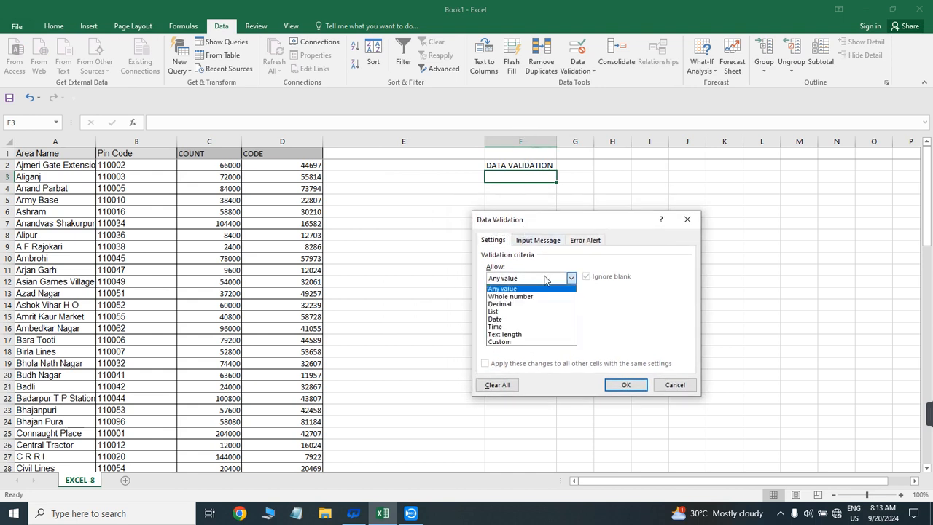
pyautogui.click(506, 313)
pyautogui.click(516, 325)
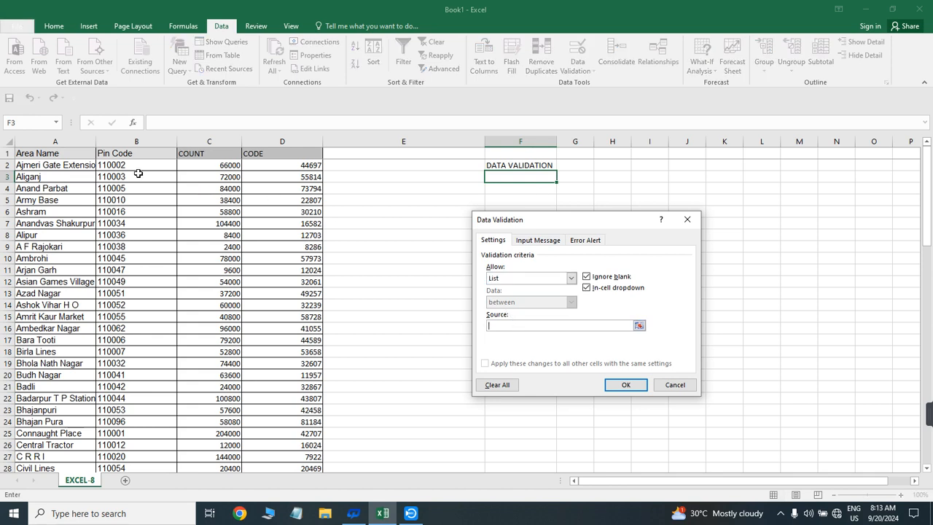
pyautogui.moveTo(133, 163); pyautogui.dragTo(133, 200)
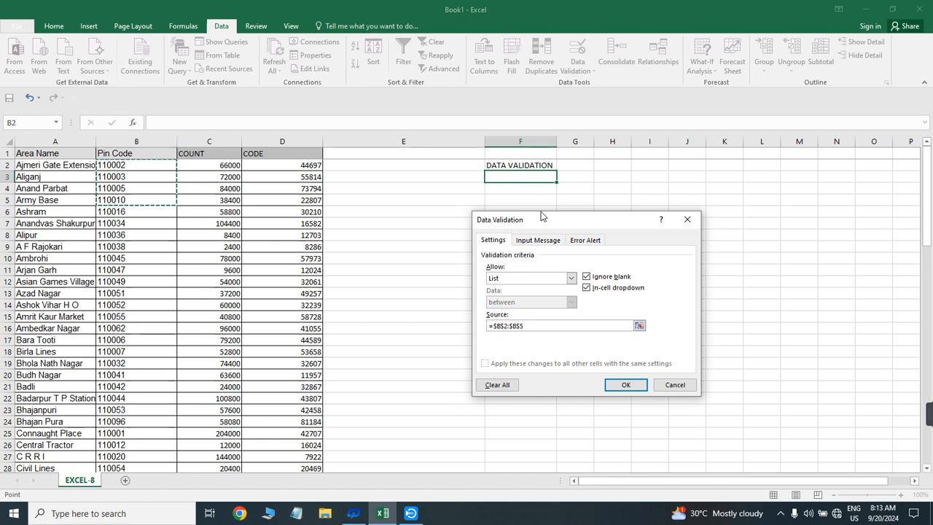
pyautogui.moveTo(552, 221); pyautogui.dragTo(492, 262)
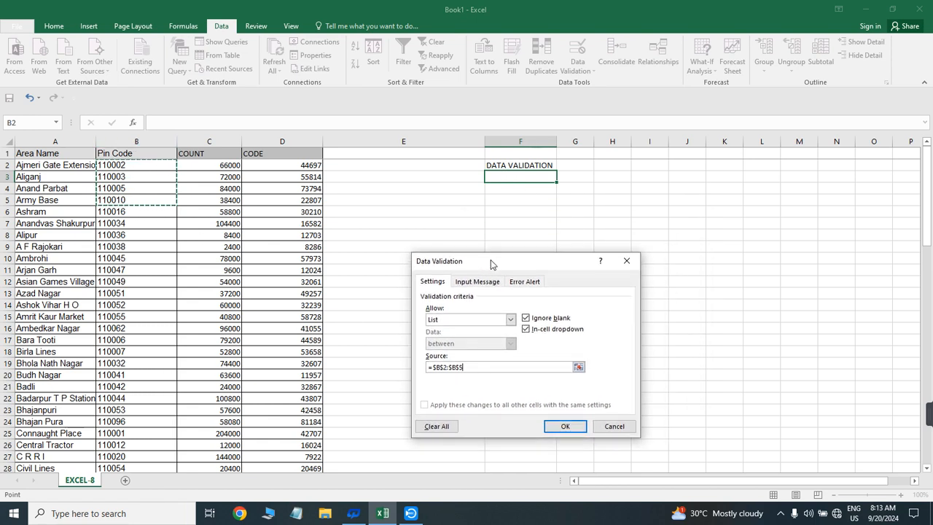
pyautogui.click(561, 428)
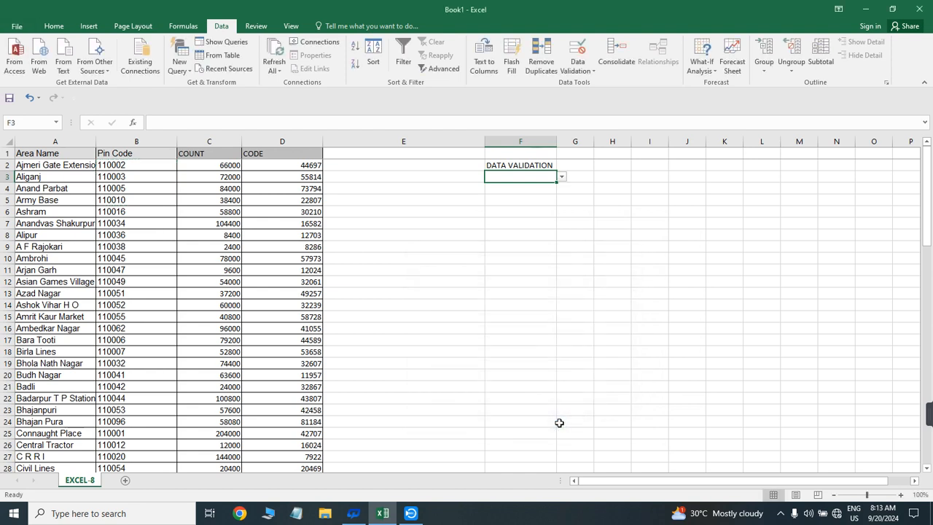
# Compare the drop-down choices in cell F3 with the first entries of the Pin Code column
pyautogui.click(562, 176)
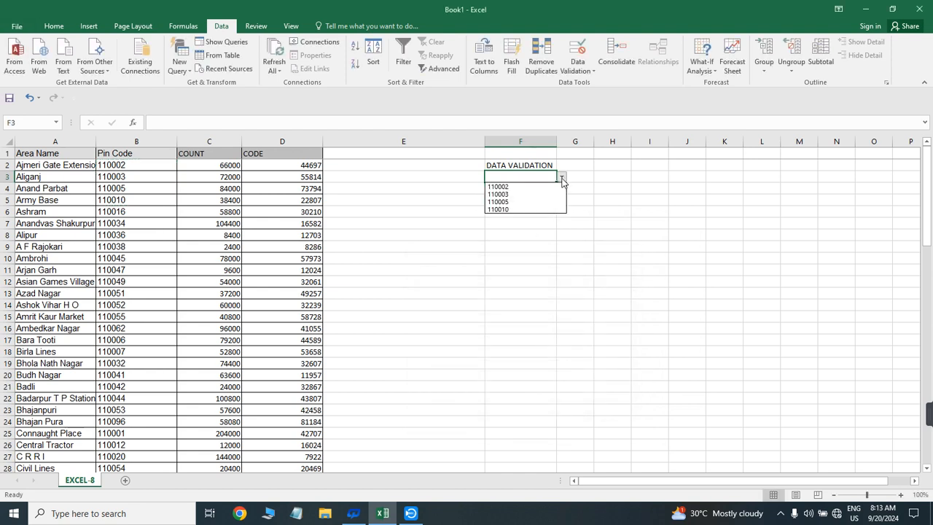
pyautogui.press('Escape')
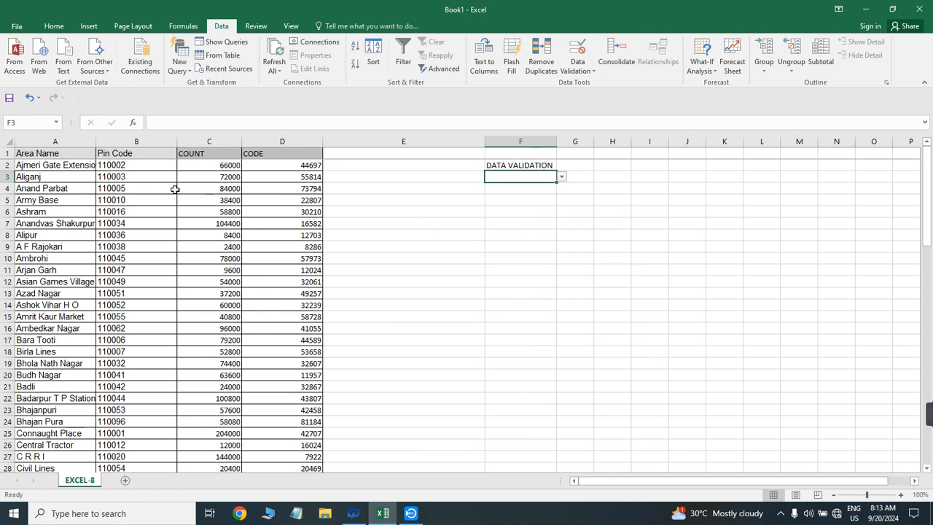
pyautogui.moveTo(122, 176); pyautogui.dragTo(126, 220)
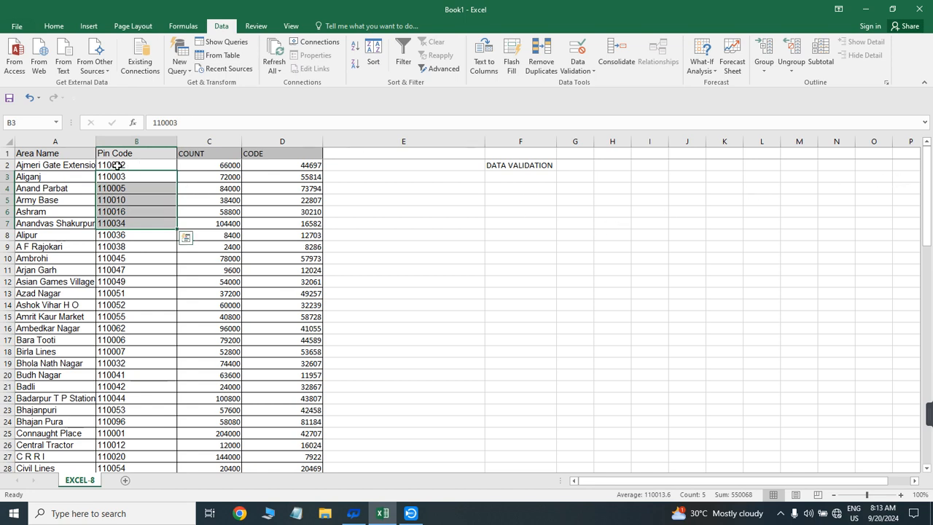
pyautogui.moveTo(117, 165); pyautogui.dragTo(129, 211)
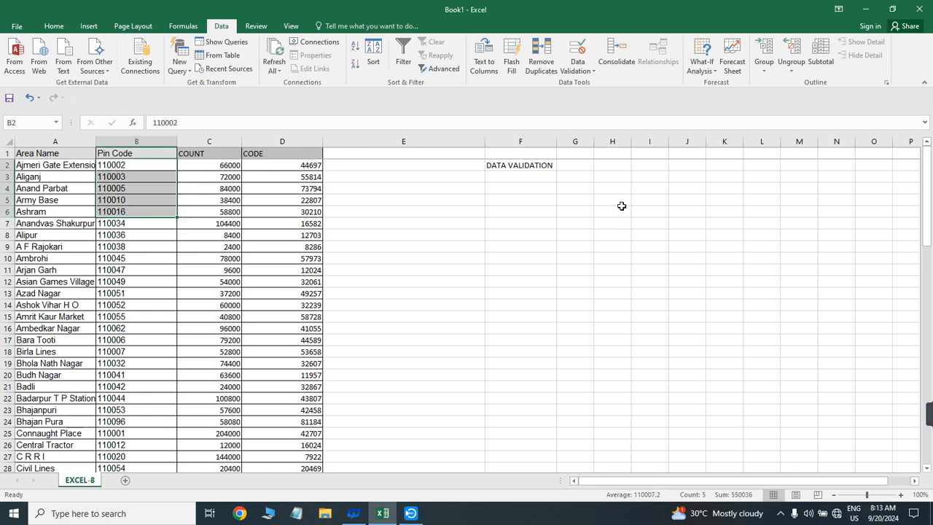
pyautogui.click(508, 164)
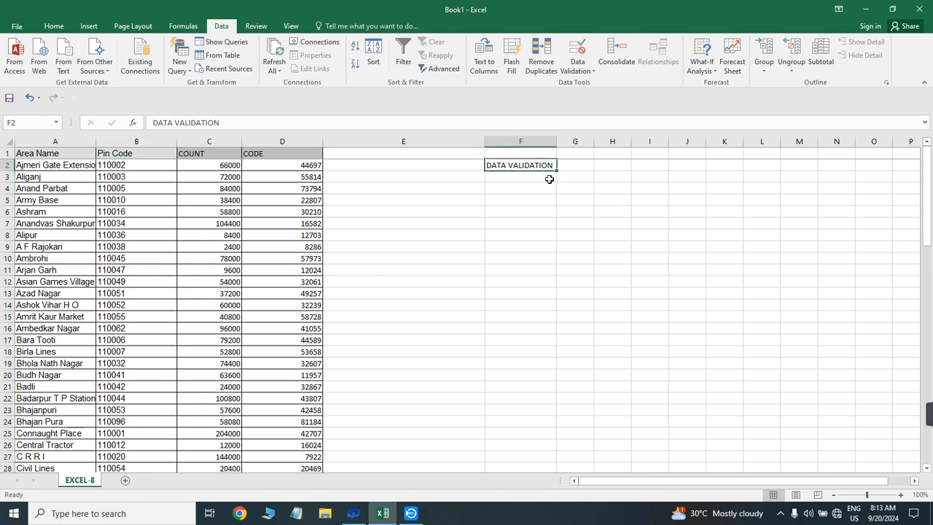
pyautogui.click(540, 178)
pyautogui.click(561, 177)
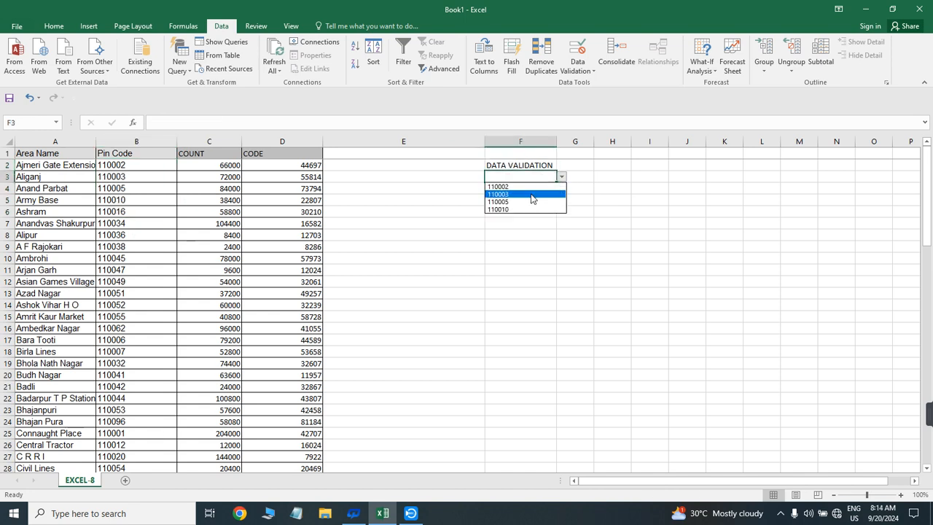
pyautogui.click(448, 201)
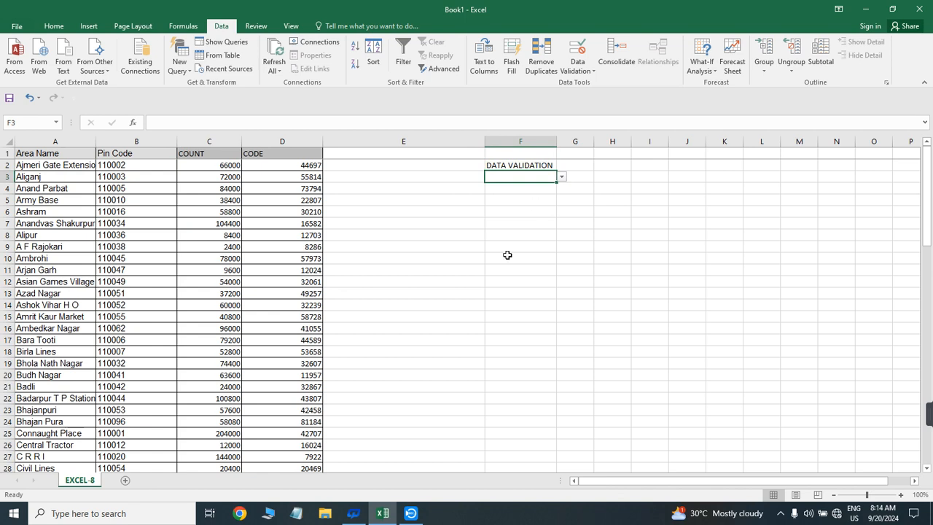
# Copy cell F3 with its drop-down list down column F to about row 24
pyautogui.hotkey('ctrl', 'c')
pyautogui.hotkey('shift', 'Down')
pyautogui.hotkey('shift', 'Down')
pyautogui.hotkey('shift', 'Down')
pyautogui.hotkey('shift', 'Down')
pyautogui.hotkey('shift', 'Down')
pyautogui.hotkey('shift', 'Down')
pyautogui.hotkey('shift', 'Down')
pyautogui.hotkey('shift', 'Down')
pyautogui.hotkey('shift', 'Down')
pyautogui.hotkey('shift', 'Down')
pyautogui.hotkey('shift', 'Down')
pyautogui.hotkey('shift', 'Down')
pyautogui.hotkey('shift', 'Down')
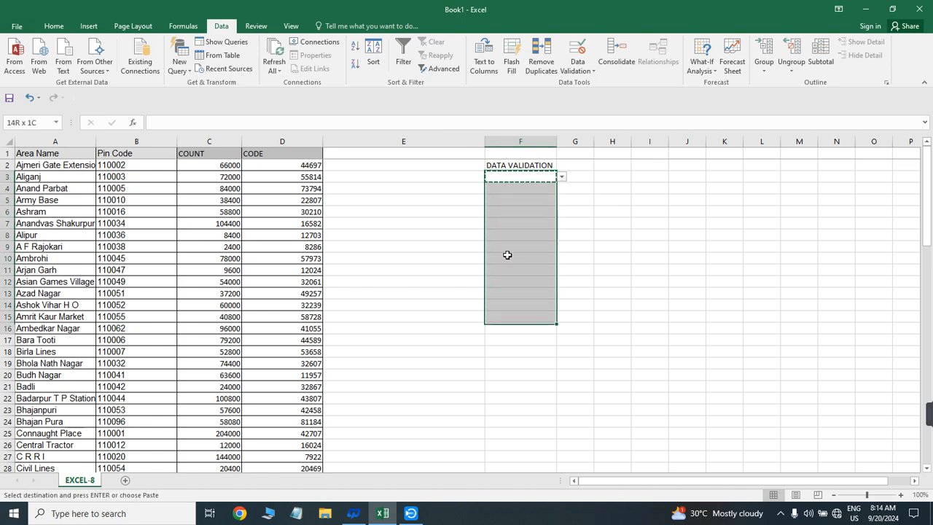
pyautogui.hotkey('shift', 'Down')
pyautogui.hotkey('shift', 'Down')
pyautogui.hotkey('shift', 'Down')
pyautogui.hotkey('shift', 'Down')
pyautogui.hotkey('shift', 'Down')
pyautogui.hotkey('shift', 'Down')
pyautogui.hotkey('shift', 'Down')
pyautogui.hotkey('shift', 'Down')
pyautogui.hotkey('shift', 'Down')
pyautogui.hotkey('ctrl', 'v')
pyautogui.press('Up')
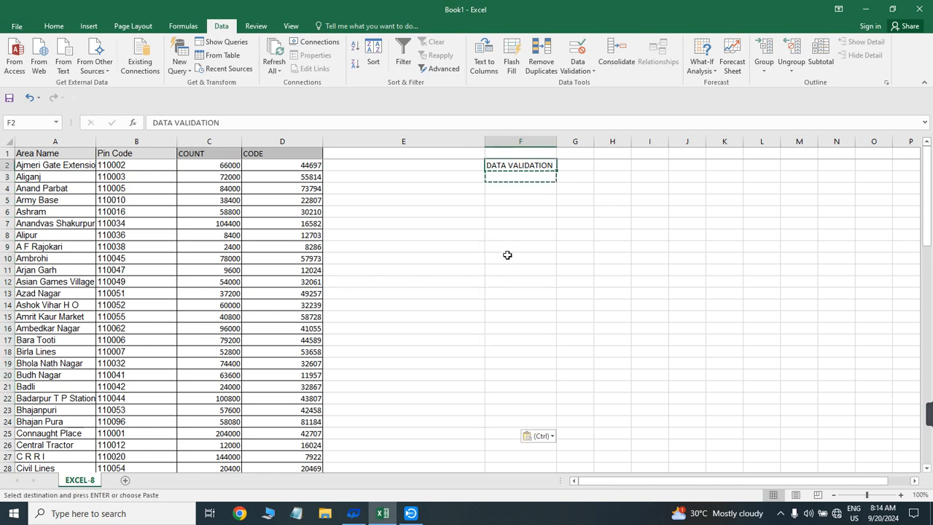
# Check that cells F5, F7 and F9 offer the copied drop-down list
pyautogui.click(524, 197)
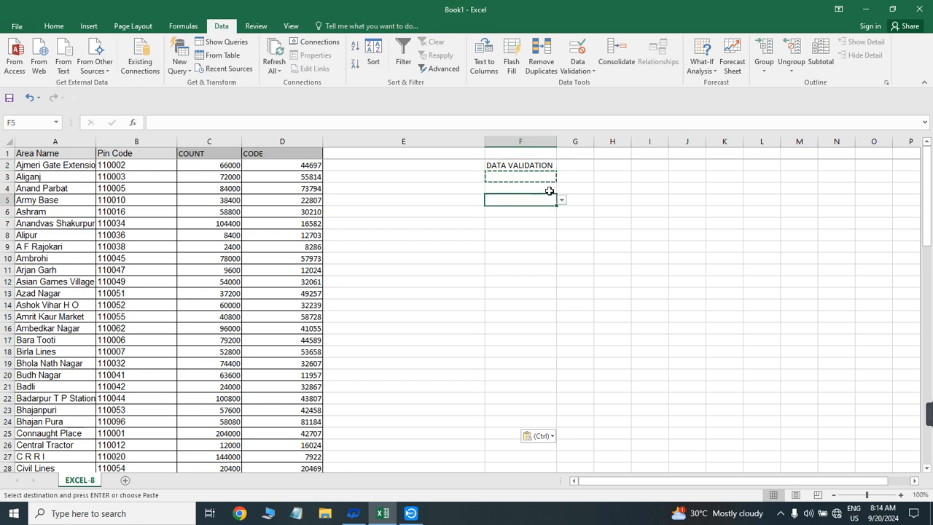
pyautogui.click(535, 223)
pyautogui.click(539, 245)
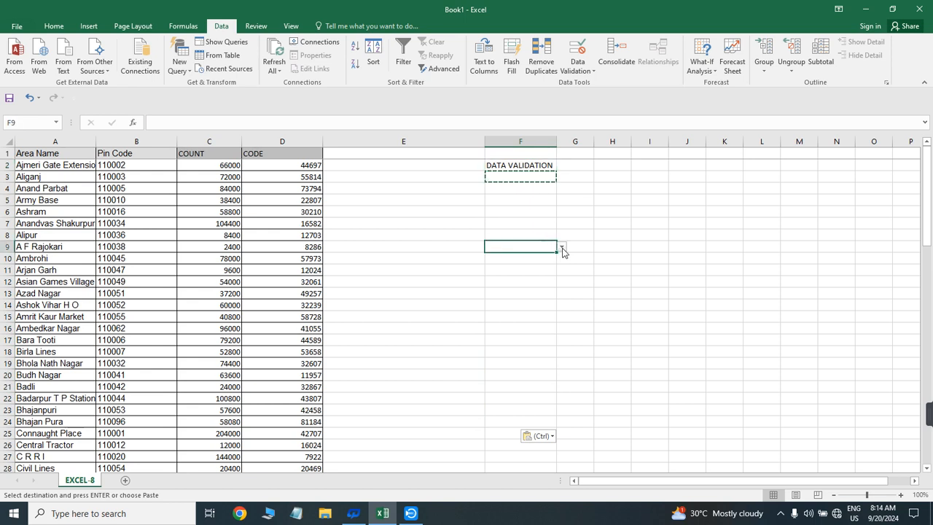
pyautogui.click(562, 249)
pyautogui.click(562, 249)
# Choose 110002 in cell F3 and 110005 in cells F4 and F5 from their drop-down lists
pyautogui.click(533, 176)
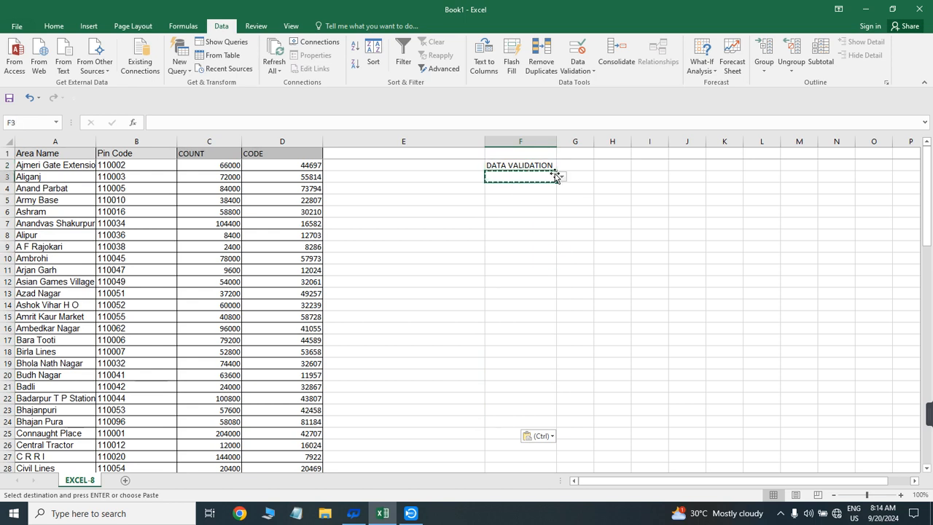
pyautogui.click(560, 177)
pyautogui.click(546, 188)
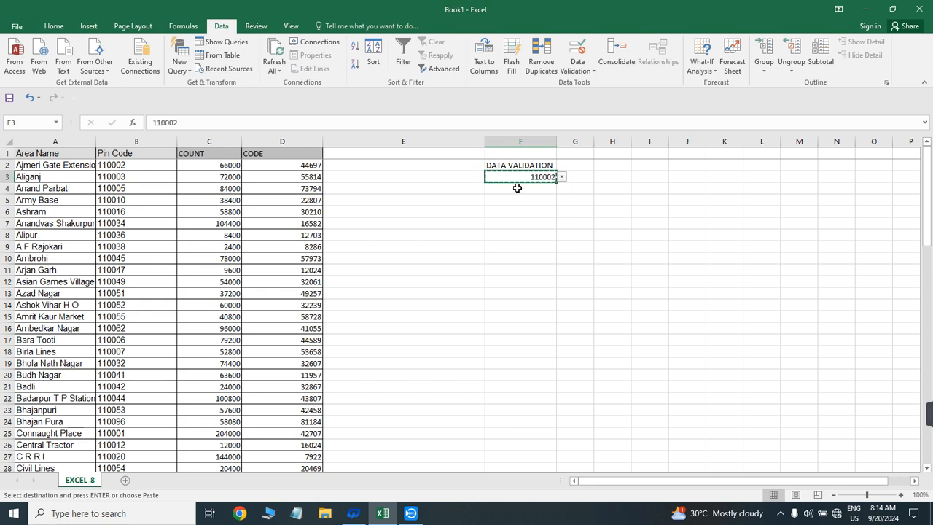
pyautogui.click(546, 188)
pyautogui.click(562, 188)
pyautogui.click(513, 218)
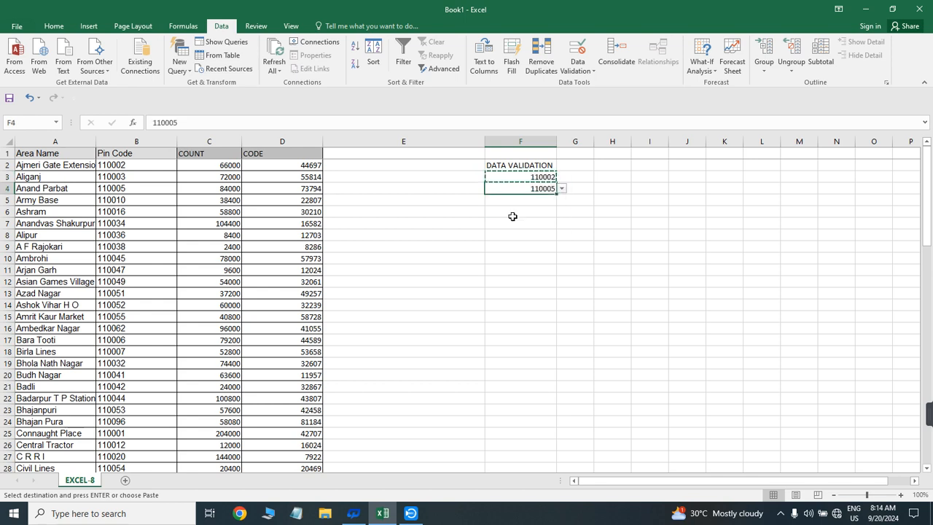
pyautogui.click(539, 200)
pyautogui.click(562, 200)
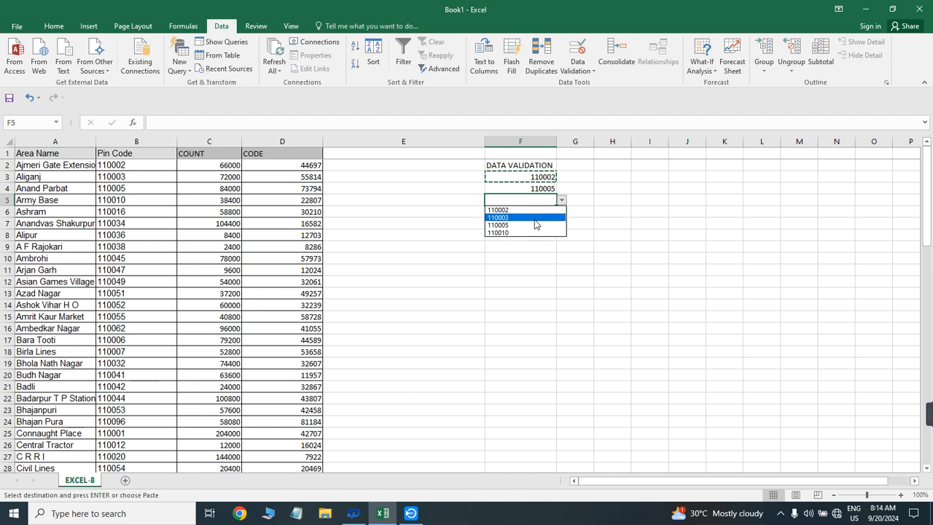
pyautogui.click(532, 229)
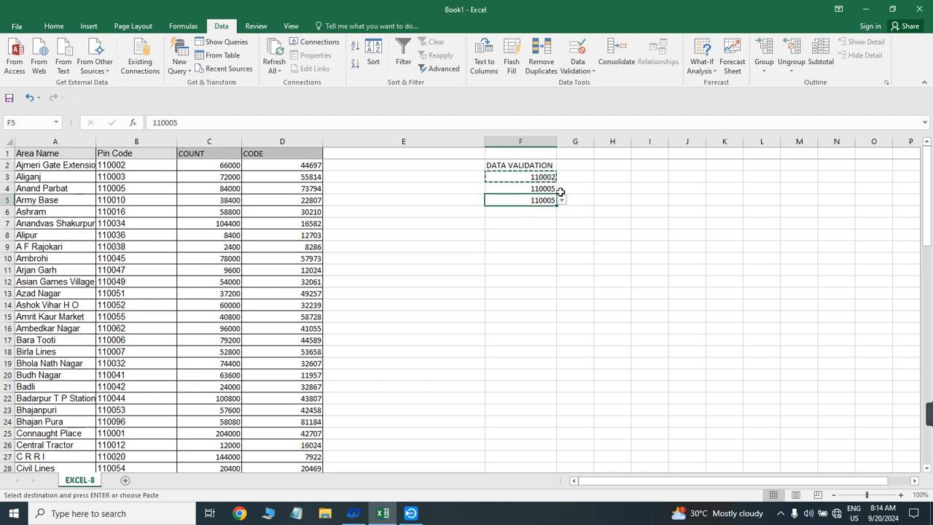
pyautogui.write('Z')
pyautogui.hotkey('ctrl', 'z')
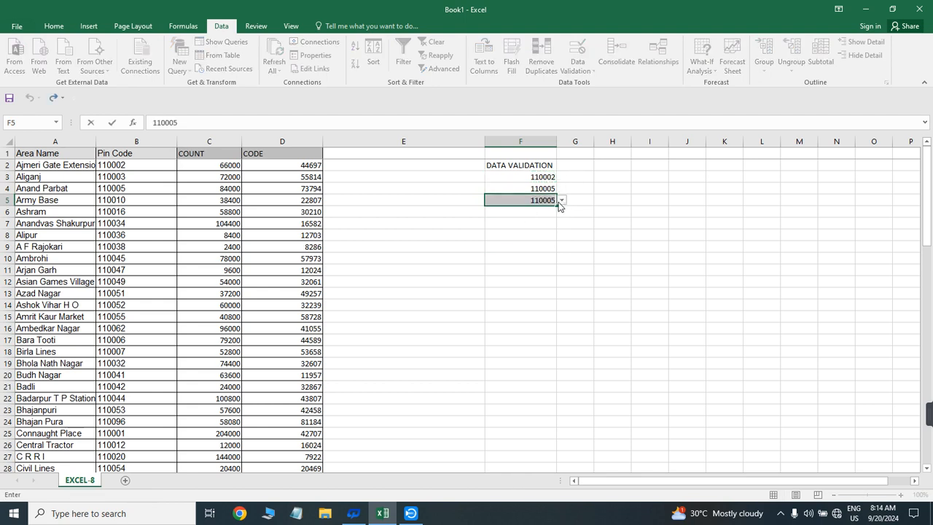
pyautogui.press('Escape')
# Change the drop-down choice in cell F3 to 110003
pyautogui.click(551, 178)
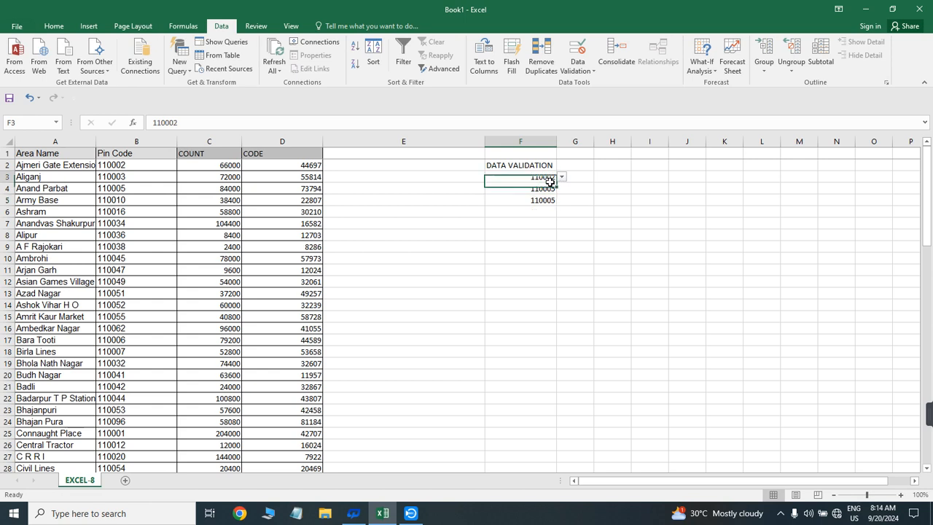
pyautogui.click(562, 177)
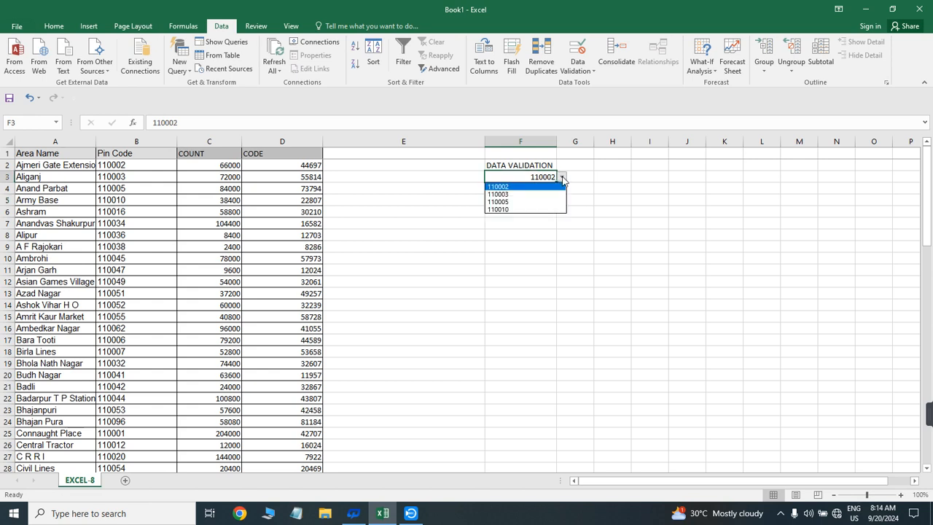
pyautogui.click(523, 194)
# Enter the text IUE in cell G3
pyautogui.click(580, 175)
pyautogui.write('IUE')
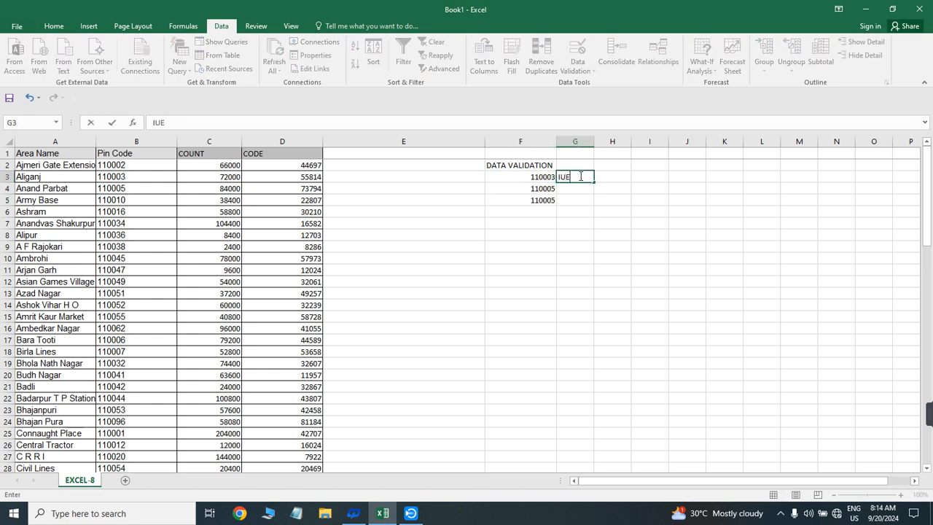
pyautogui.press('Return')
# Enter the status CALL BUSY in cell G3, beside the first drop-down cell
pyautogui.click(581, 177)
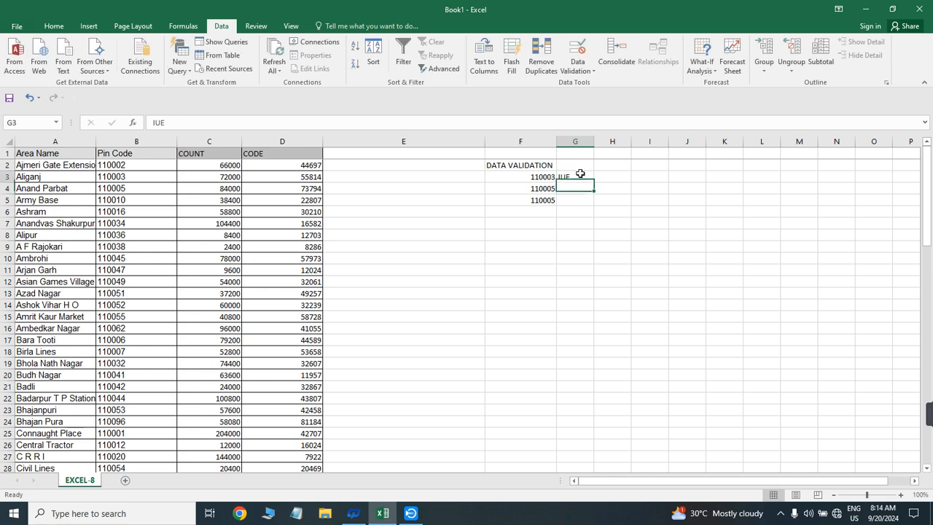
pyautogui.write('CALL BUS')
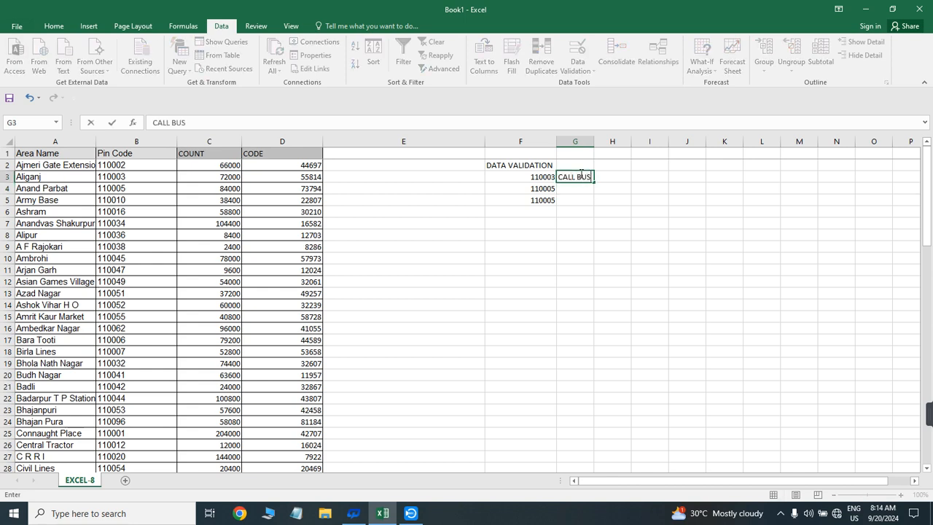
pyautogui.write('Y')
pyautogui.press('Return')
# Choose 110010 in cell F4 and enter the status UPDATED beside it in G4
pyautogui.click(542, 187)
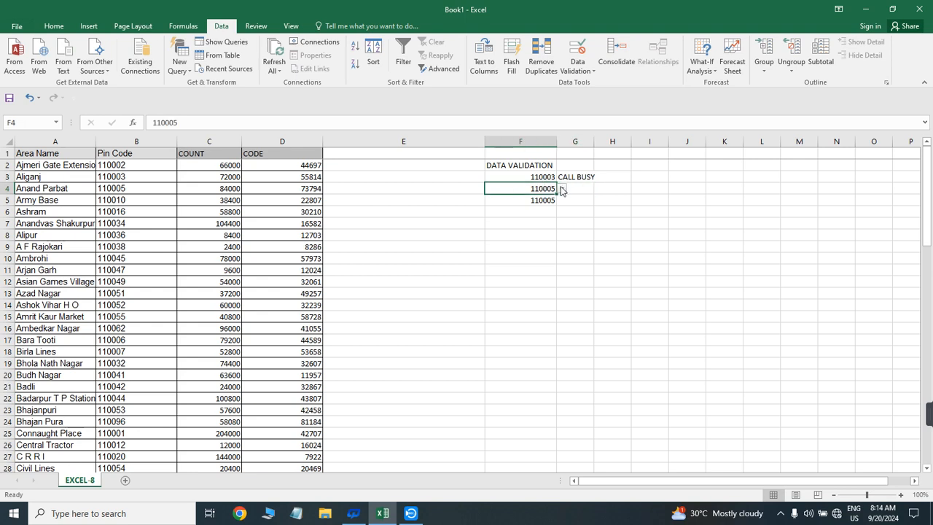
pyautogui.click(562, 189)
pyautogui.click(513, 220)
pyautogui.click(576, 188)
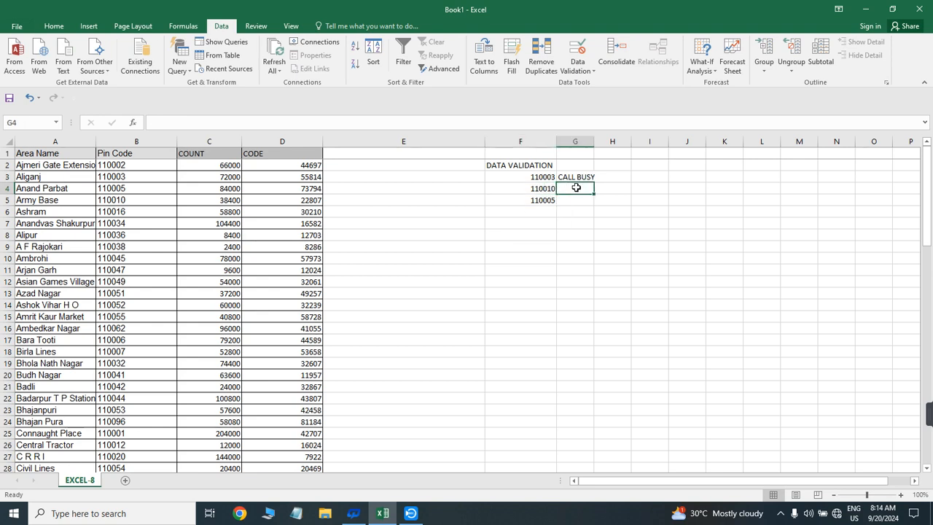
pyautogui.write('UPDATED')
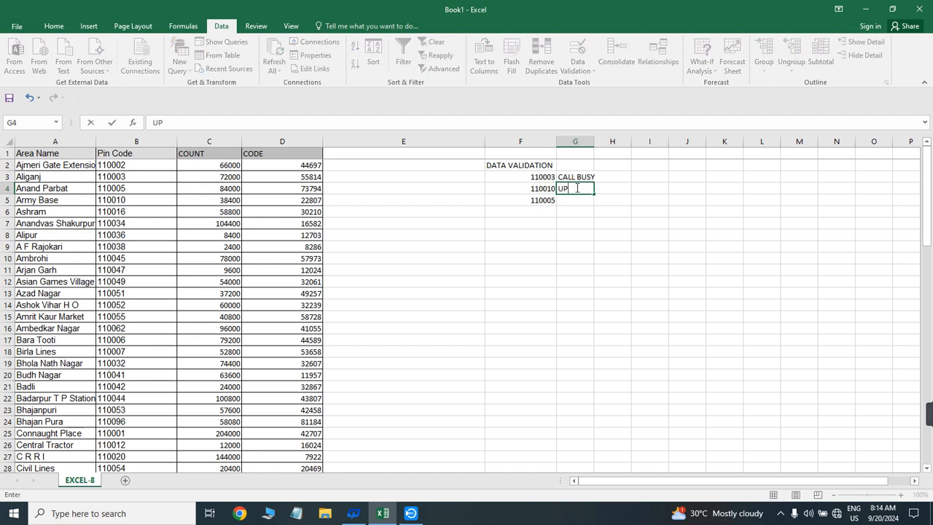
pyautogui.press('Return')
pyautogui.press('Left')
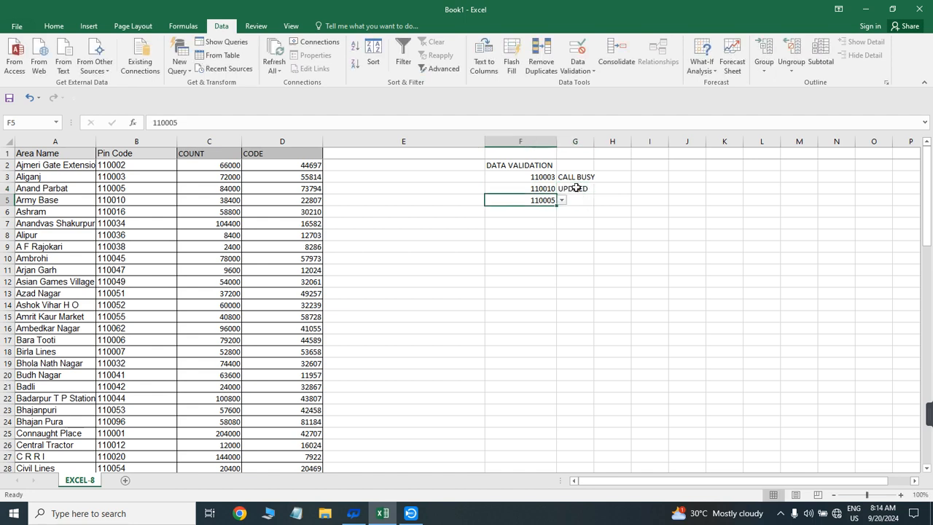
# Clear all data validation settings from cell F3 and check that cell against F6 for a drop-down
pyautogui.press('Up')
pyautogui.press('Up')
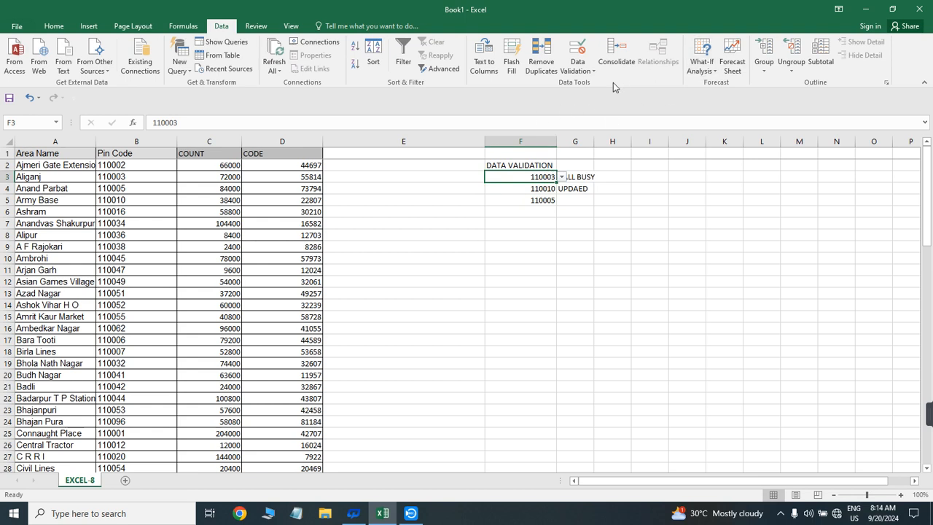
pyautogui.click(578, 68)
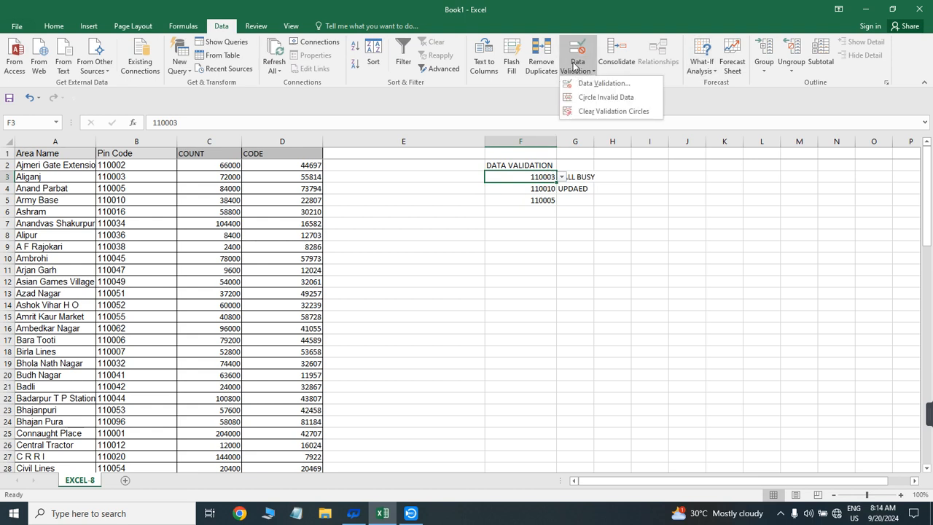
pyautogui.click(587, 84)
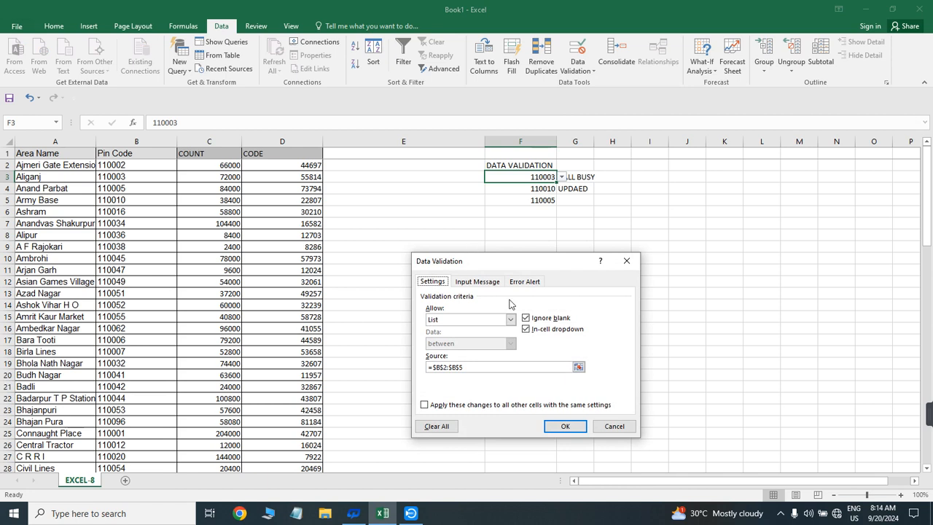
pyautogui.click(440, 428)
pyautogui.click(566, 426)
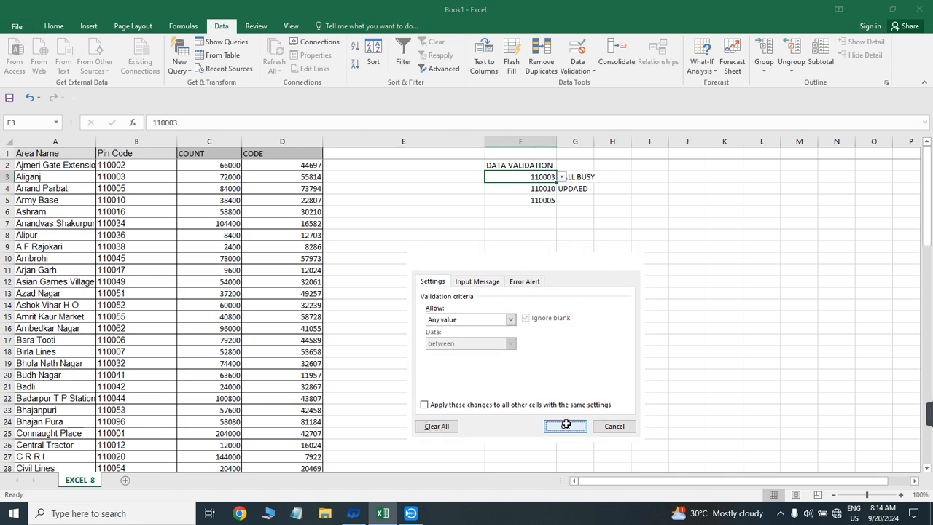
pyautogui.click(556, 214)
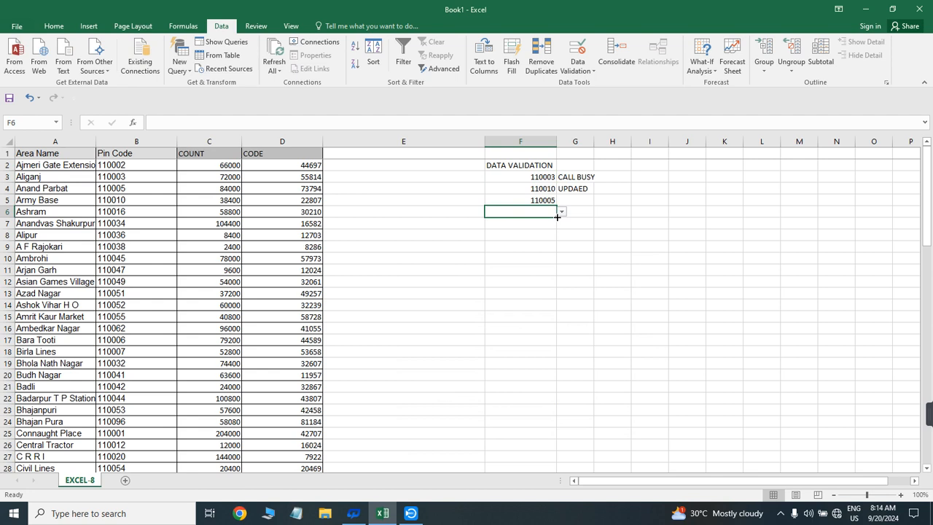
pyautogui.click(542, 179)
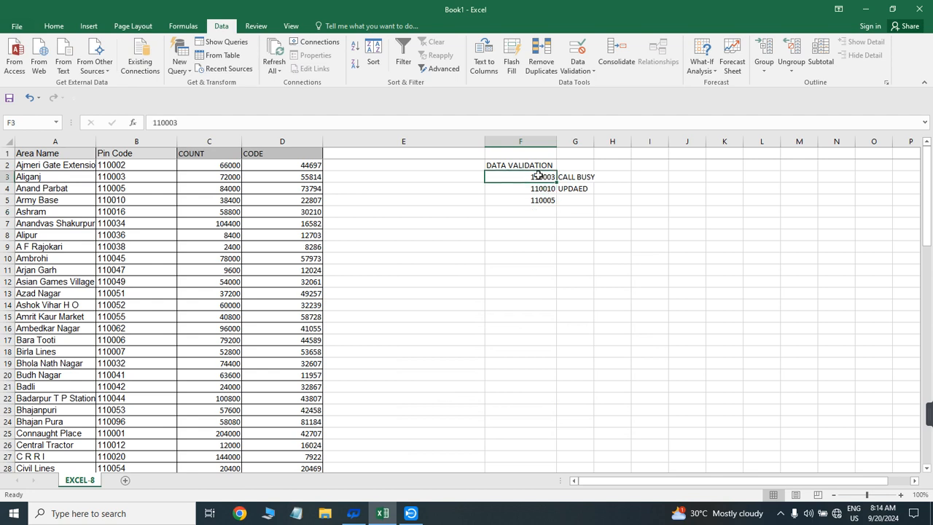
# Clear the data validation from all of column F, extending it to the cells without validation settings, and check several cells
pyautogui.click(527, 144)
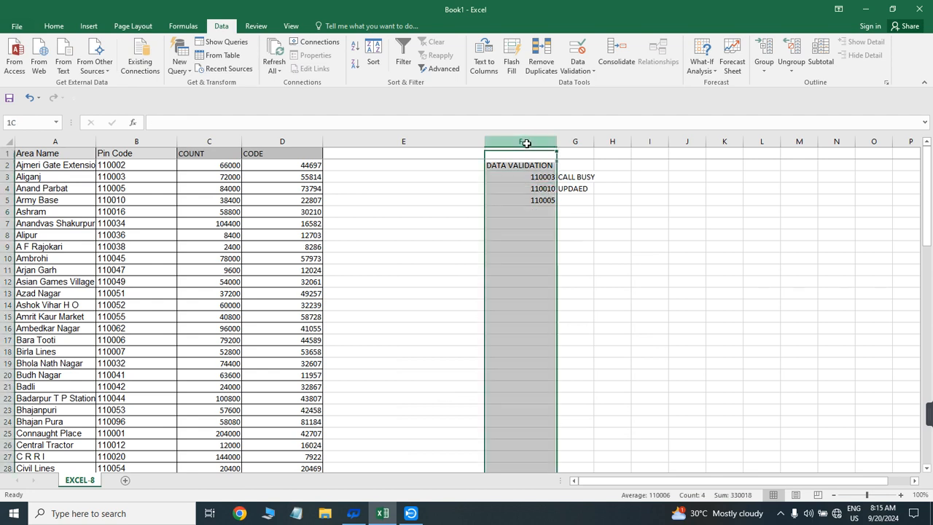
pyautogui.click(577, 61)
pyautogui.click(602, 83)
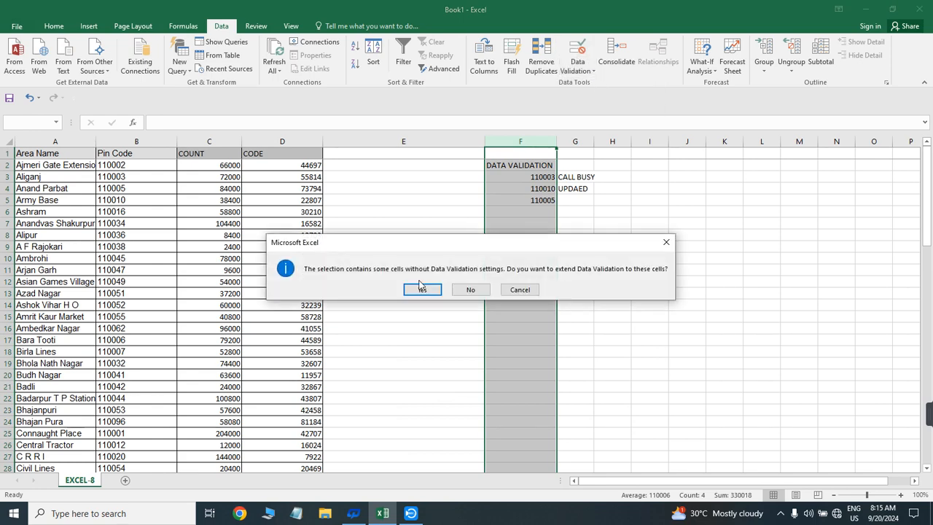
pyautogui.click(419, 288)
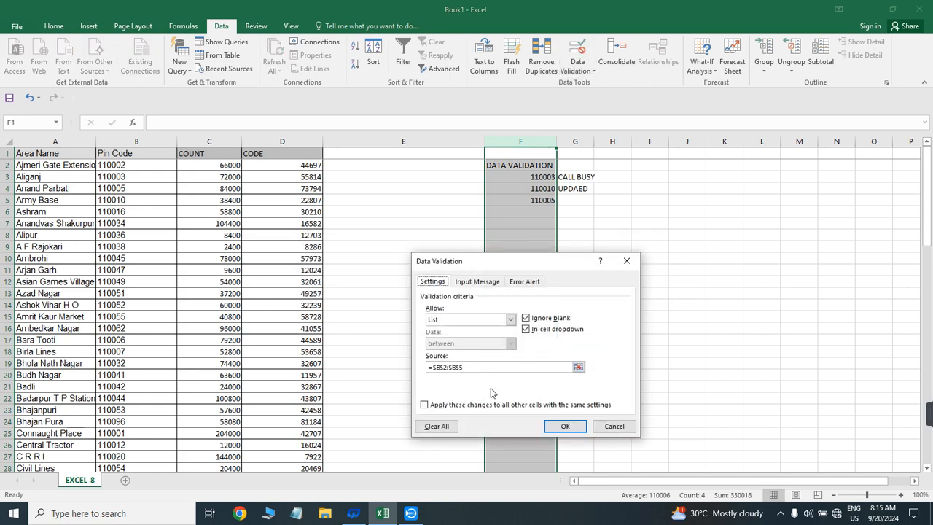
pyautogui.click(435, 426)
pyautogui.click(567, 427)
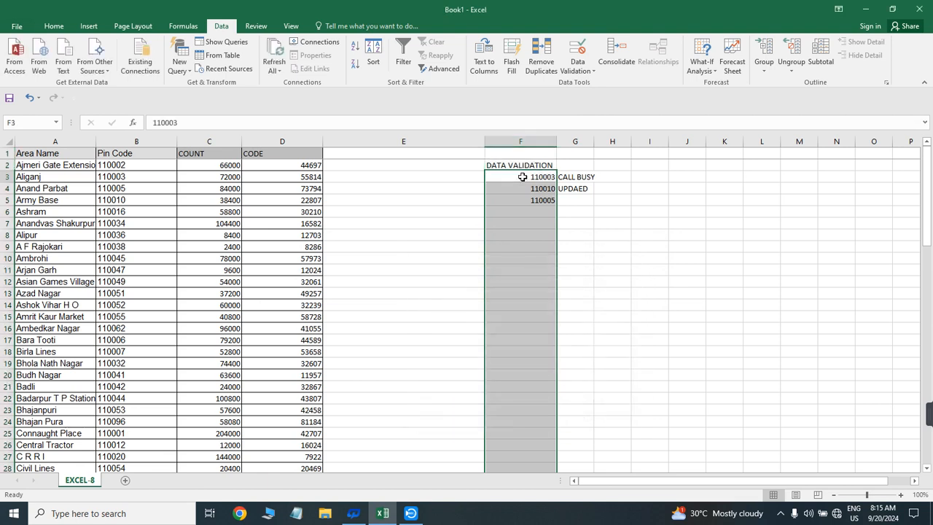
pyautogui.click(527, 234)
pyautogui.click(530, 246)
pyautogui.click(527, 294)
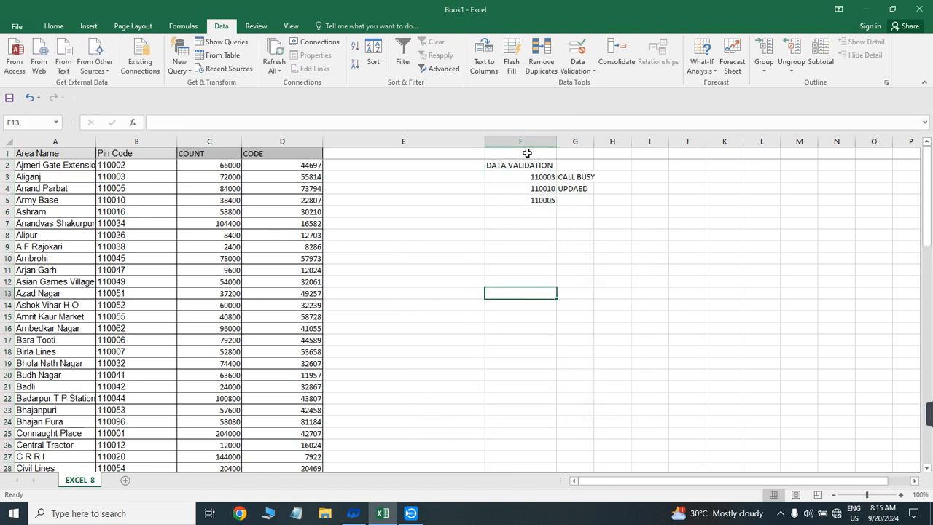
# Delete the DATA VALIDATION heading, the chosen codes and the status texts from the range F2:G6
pyautogui.moveTo(530, 152); pyautogui.dragTo(532, 267)
pyautogui.click(458, 214)
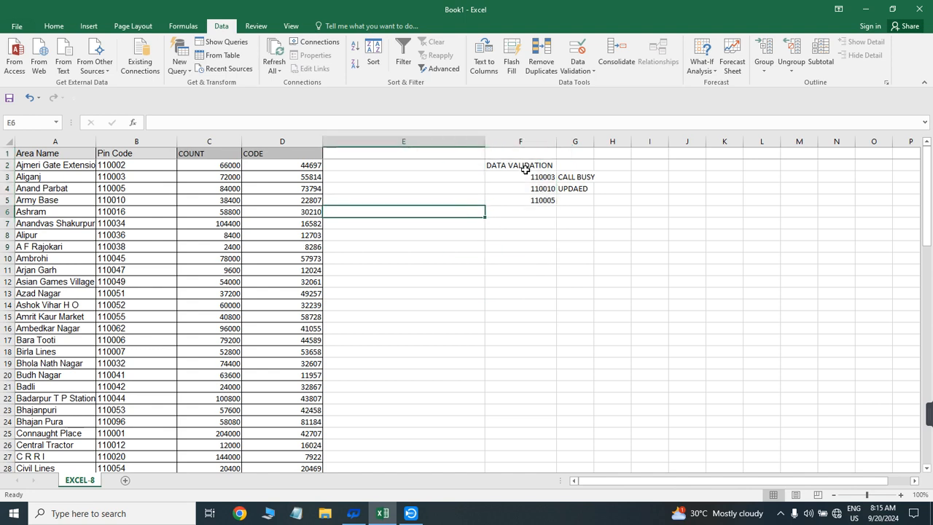
pyautogui.moveTo(529, 166); pyautogui.dragTo(538, 291)
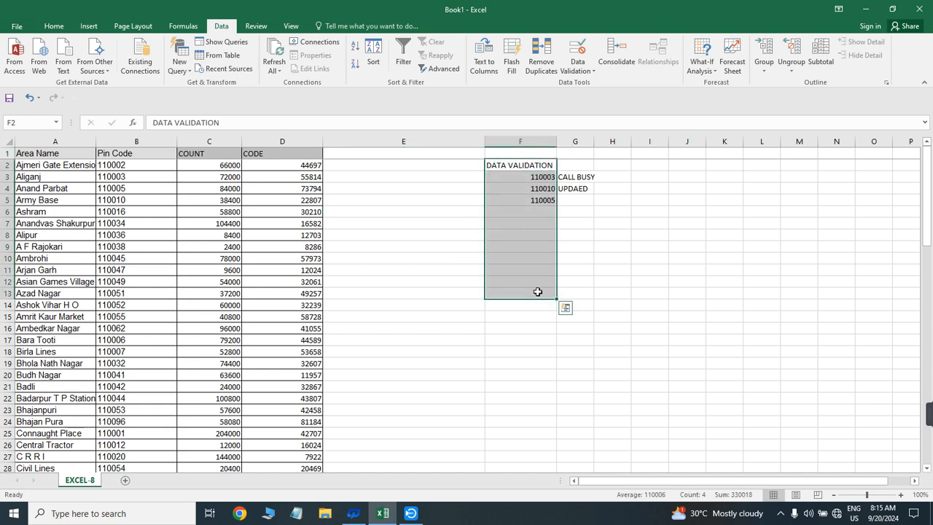
pyautogui.click(448, 221)
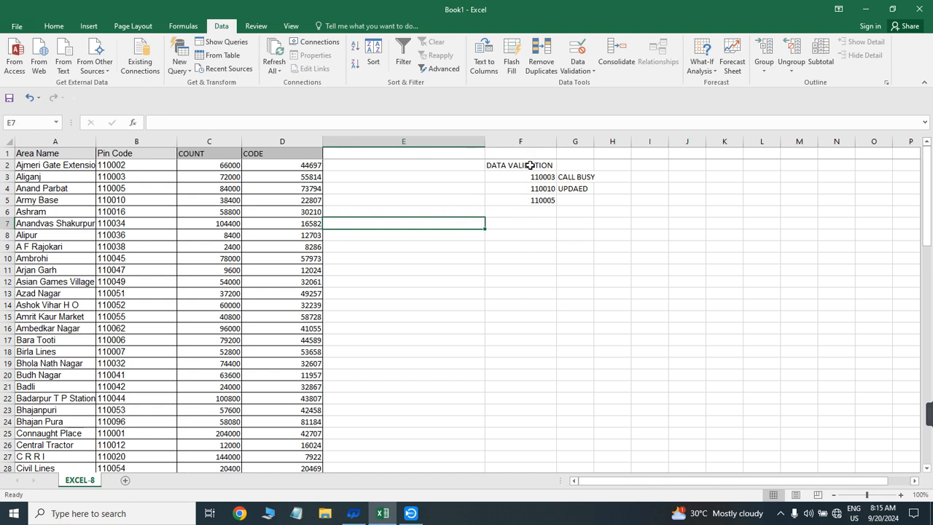
pyautogui.moveTo(530, 165); pyautogui.dragTo(590, 214)
pyautogui.press('Delete')
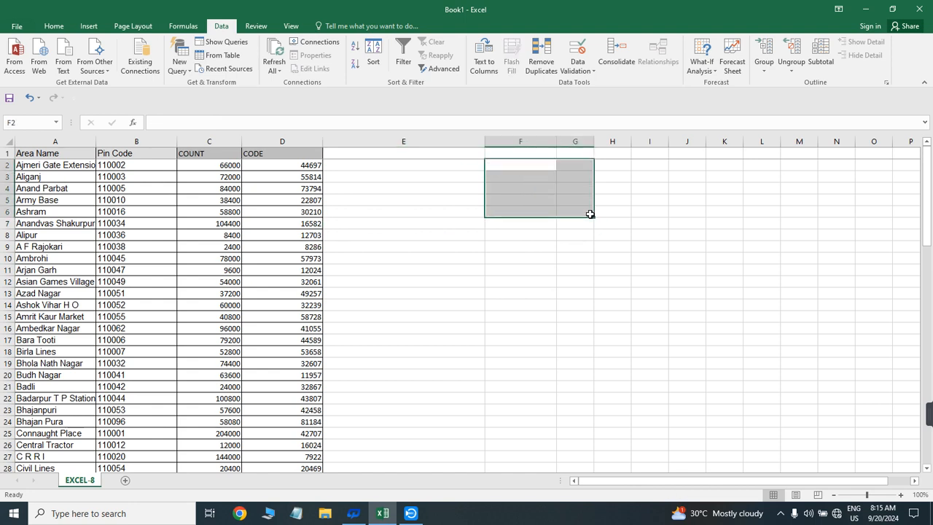
pyautogui.hotkey('ctrl', 'Home')
pyautogui.hotkey('ctrl', 'shift', 'Right')
pyautogui.hotkey('ctrl', 'shift', 'Down')
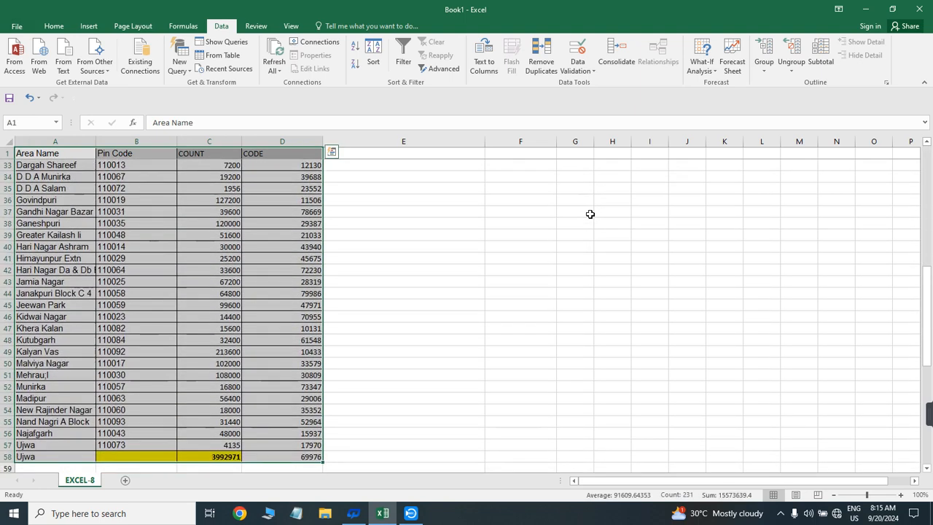
pyautogui.hotkey('ctrl', 'Home')
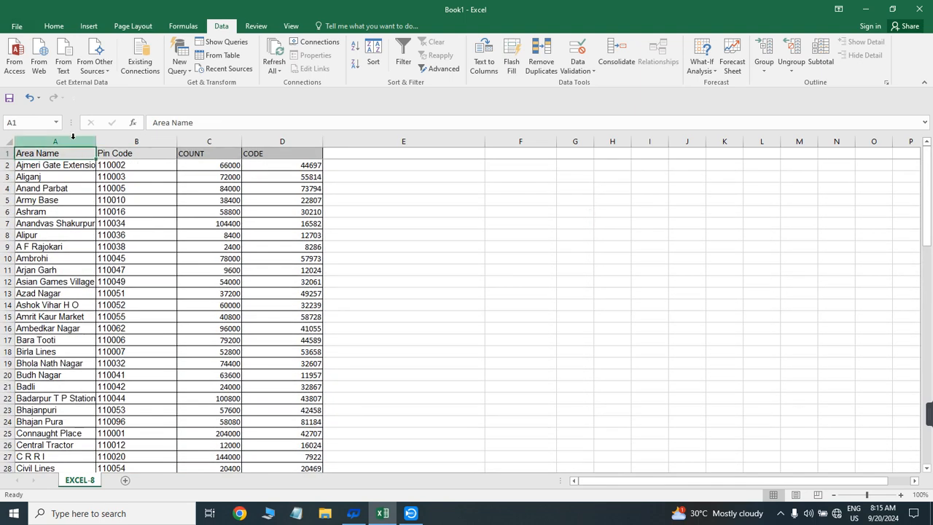
pyautogui.moveTo(73, 142); pyautogui.dragTo(136, 142)
pyautogui.hotkey('ctrl', 'a')
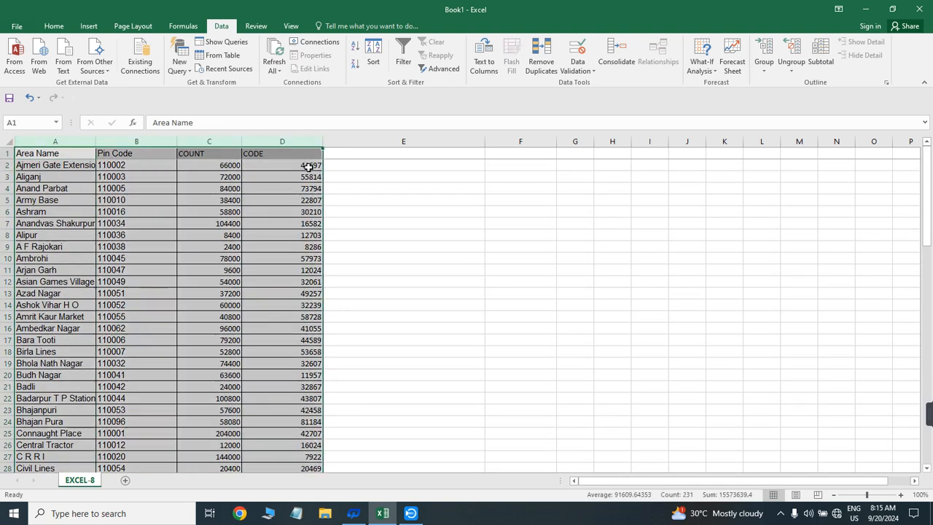
pyautogui.click(353, 156)
pyautogui.click(35, 151)
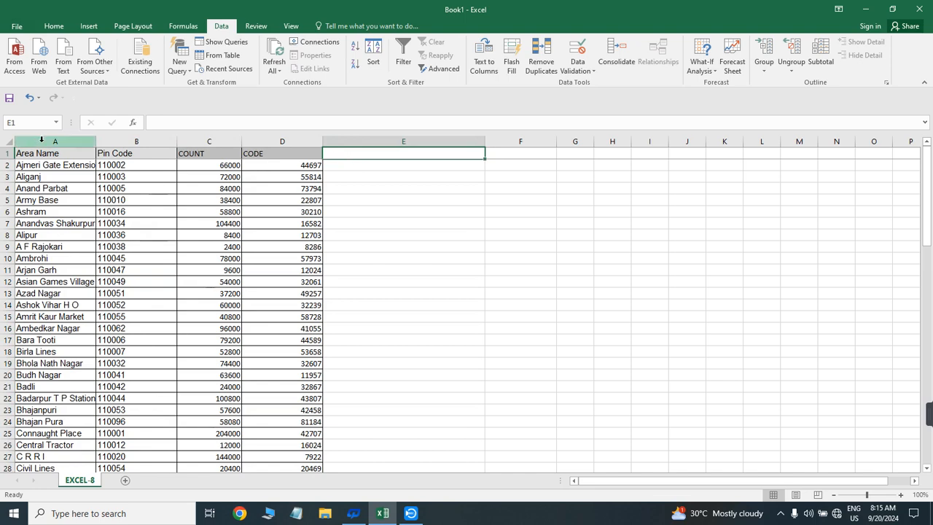
pyautogui.hotkey('ctrl', 'a')
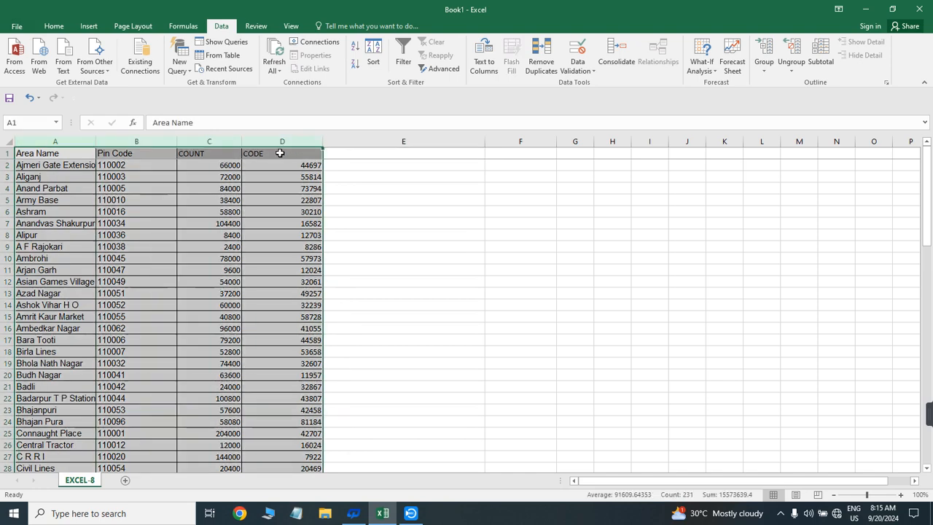
# Select the whole area table in columns A to D, from Area Name through CODE
pyautogui.click(146, 236)
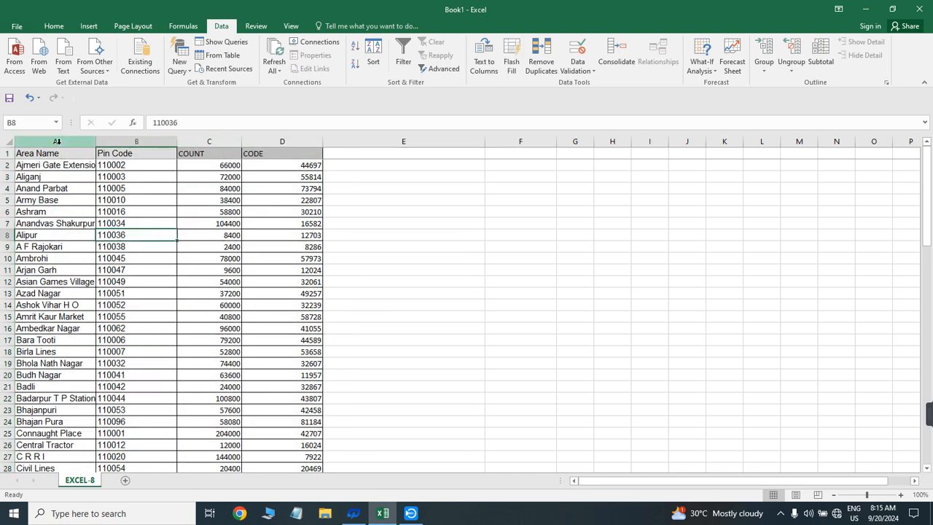
pyautogui.click(51, 153)
pyautogui.hotkey('ctrl', 'a')
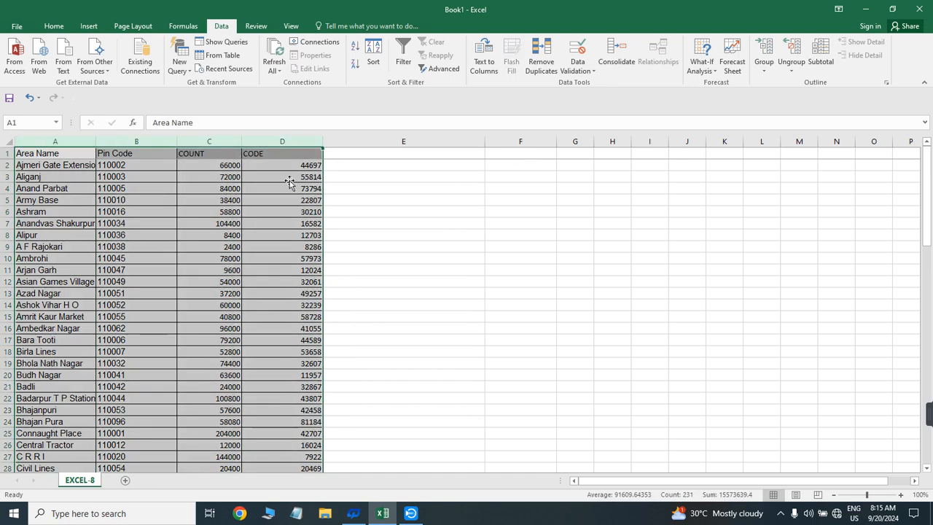